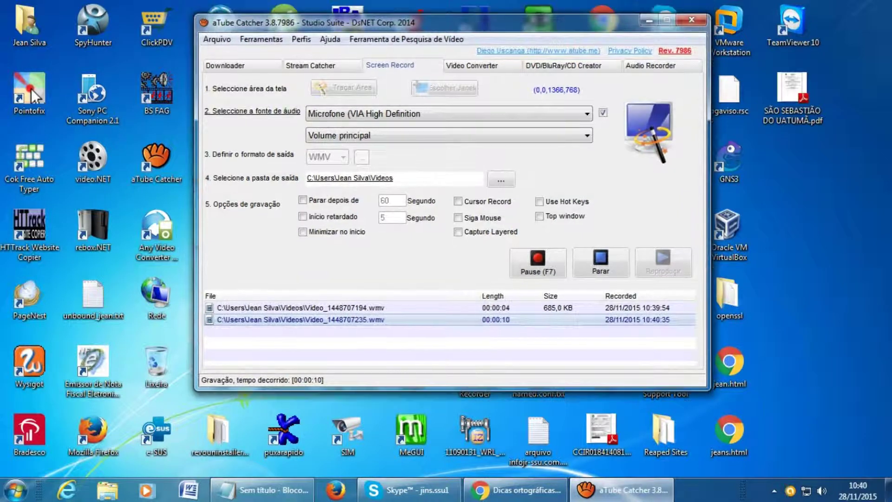
Start Microsoft Excel and open the workbook ESTATÍSTICA 1ª A 4ª.xls
click(16, 491)
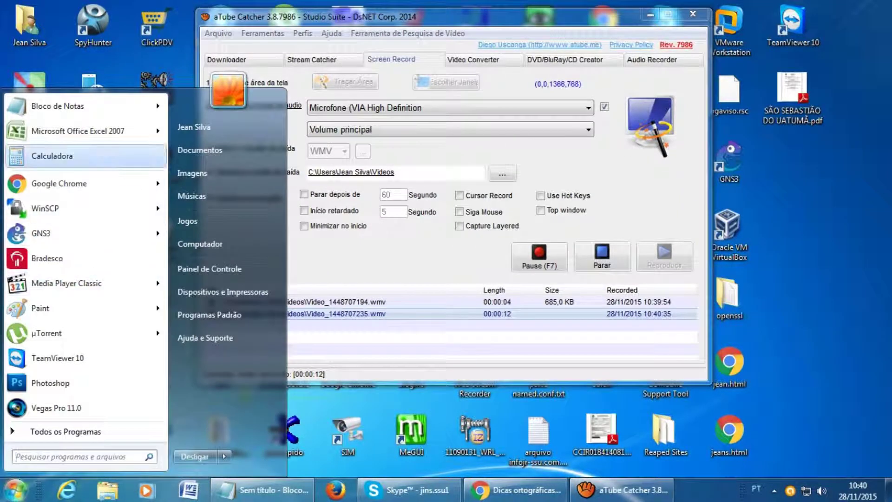
mouse_move(79, 130)
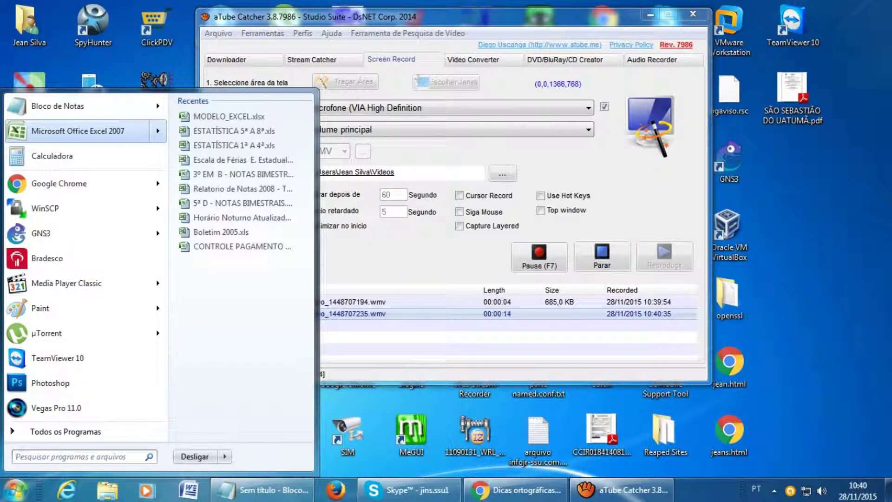
click(79, 131)
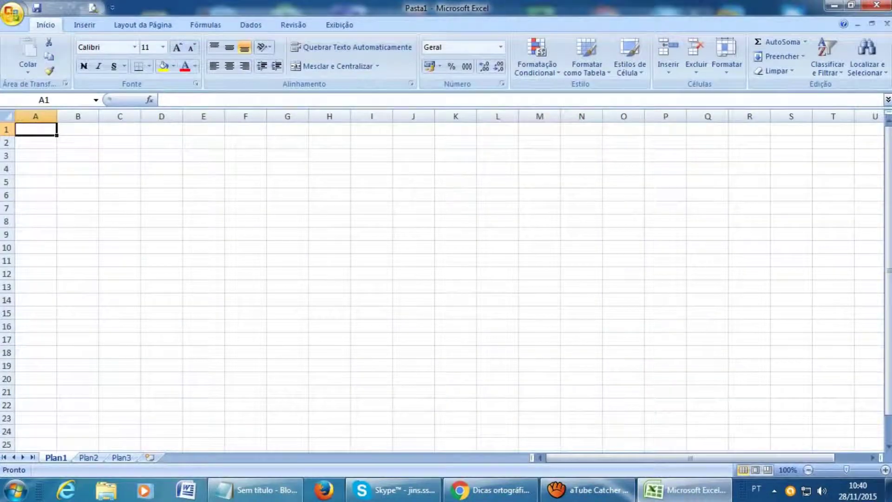
click(11, 13)
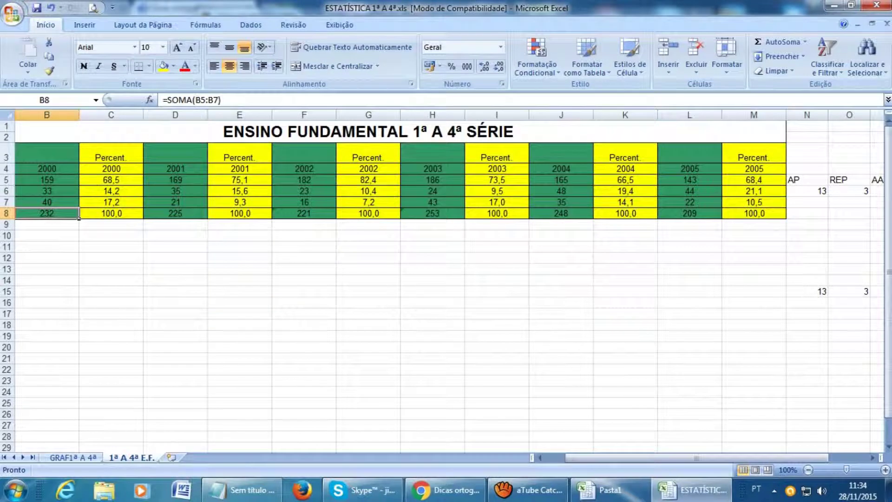
Clear the leftover AP, REP and AA data beside the table in the range N3:R16
drag(799, 151, 864, 305)
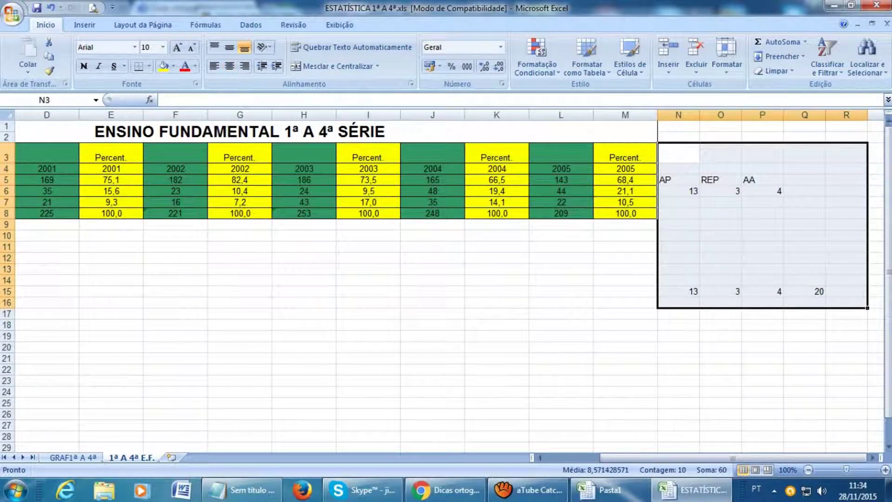
key(Delete)
drag(732, 457, 680, 458)
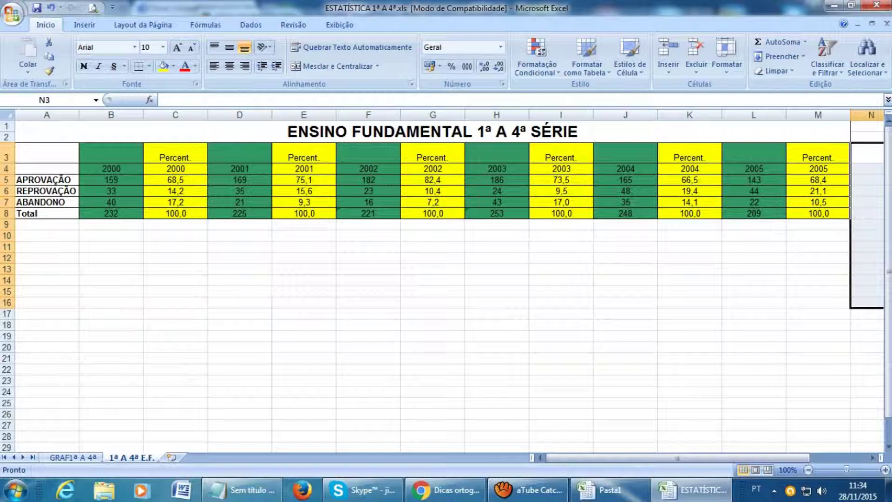
click(304, 303)
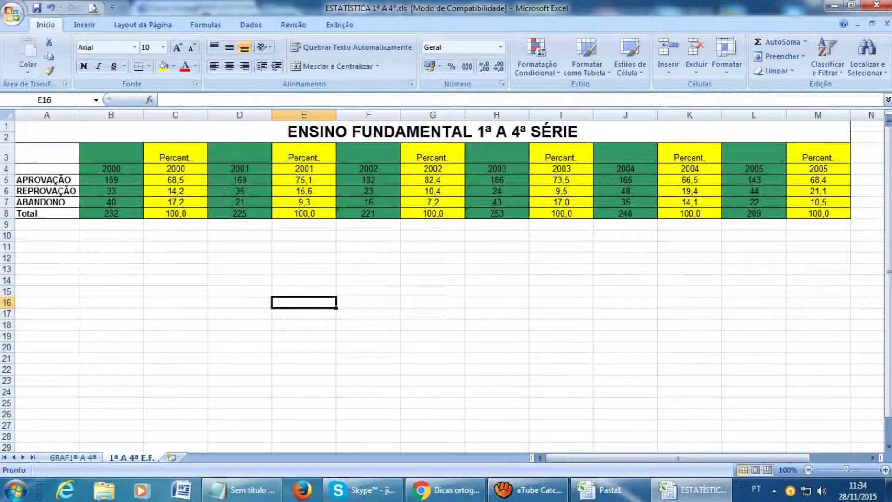
Examine the merged ENSINO FUNDAMENTAL 1ª A 4ª SÉRIE title and the extent of the table in A1:M8
drag(325, 131, 326, 214)
click(175, 280)
click(432, 132)
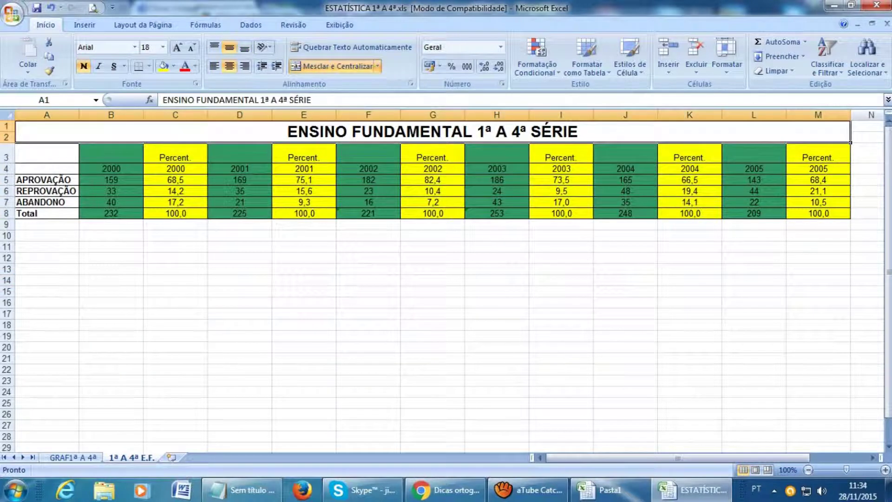
click(47, 224)
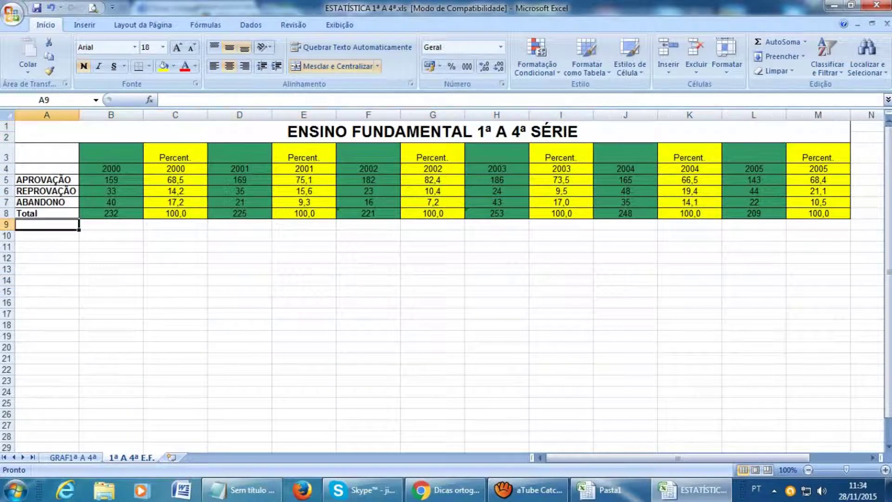
drag(432, 132, 432, 214)
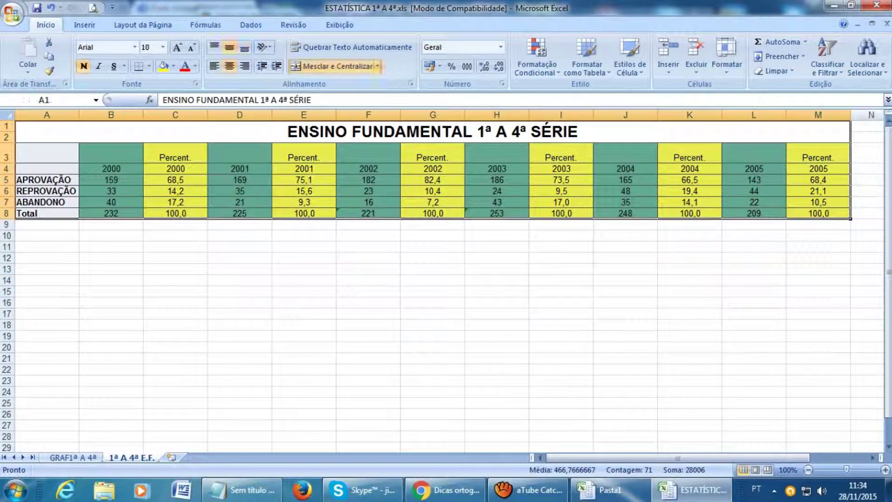
click(239, 247)
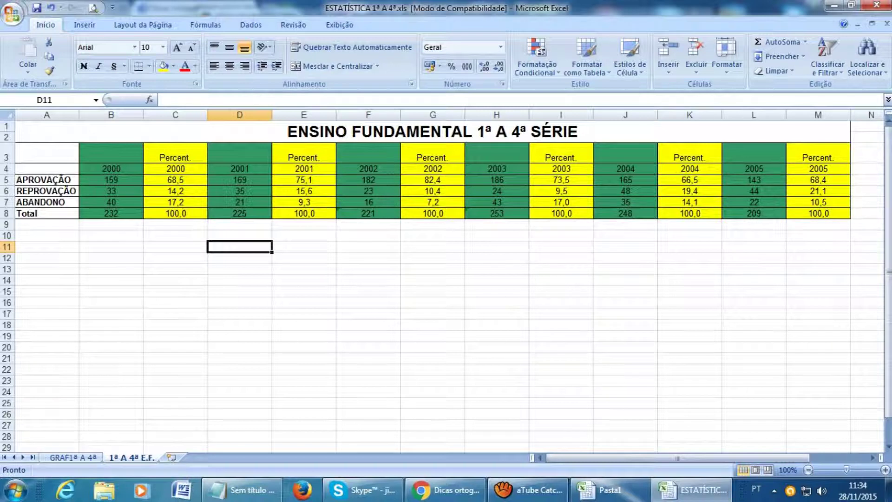
Clear the 2000 student counts in B5:B7 and undo the deletion
drag(111, 180, 111, 202)
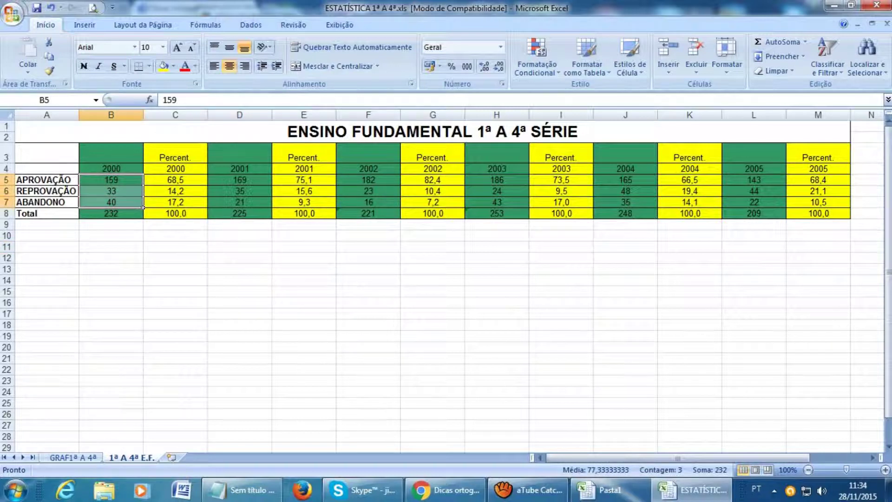
key(Delete)
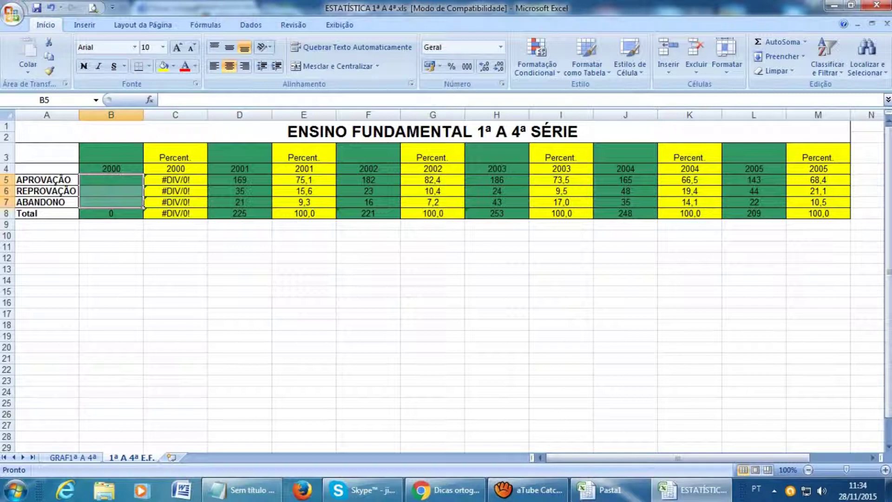
key(ctrl+z)
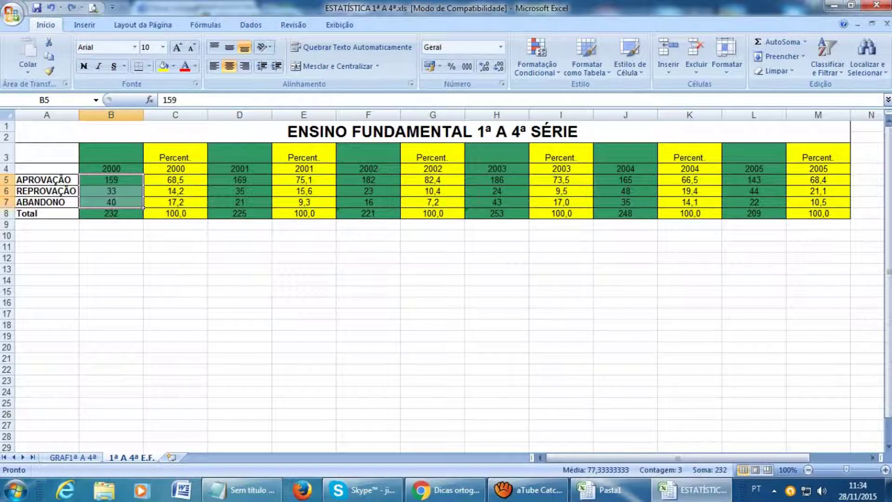
Examine the 2001 counts in D5:D7 and the paired year headers across B4:M4
drag(240, 180, 240, 202)
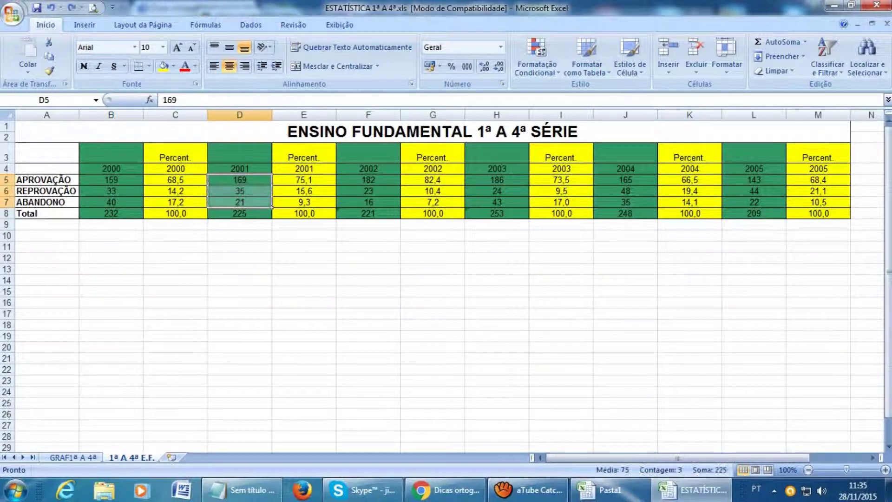
click(111, 168)
click(175, 169)
click(240, 169)
click(304, 168)
click(368, 168)
click(433, 169)
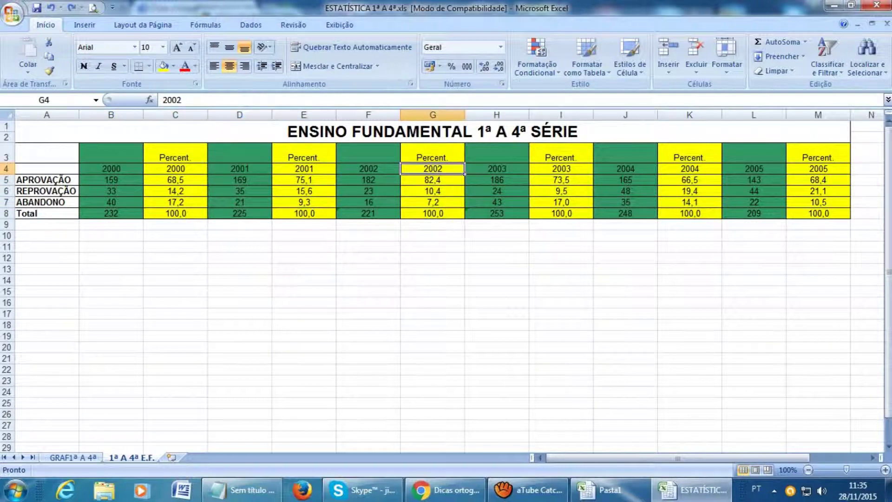
click(497, 169)
click(561, 169)
click(625, 169)
click(690, 168)
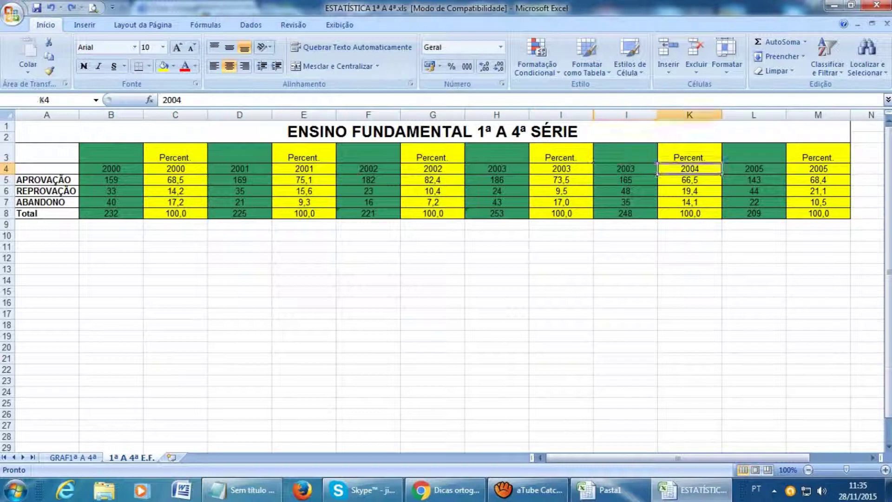
click(753, 168)
click(819, 169)
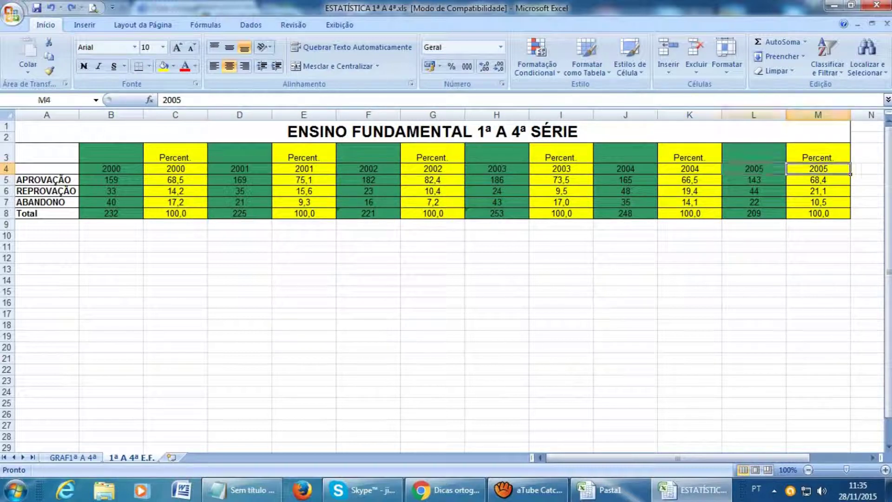
click(754, 168)
click(690, 169)
click(625, 169)
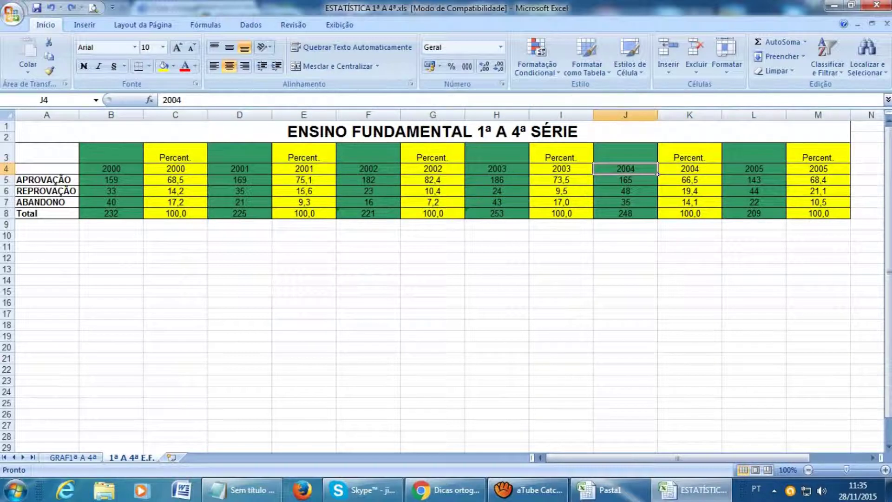
click(111, 168)
click(175, 169)
click(111, 169)
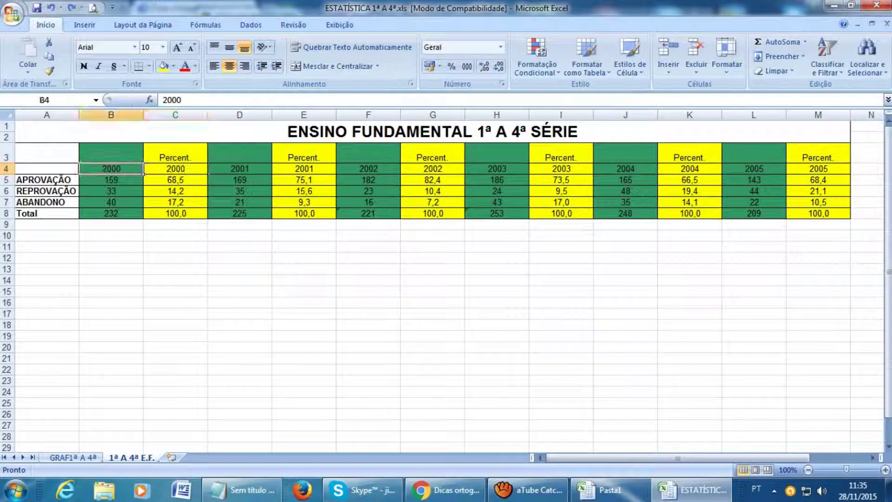
Compare the count columns with their percentage columns for the years 2000 to 2002
click(111, 180)
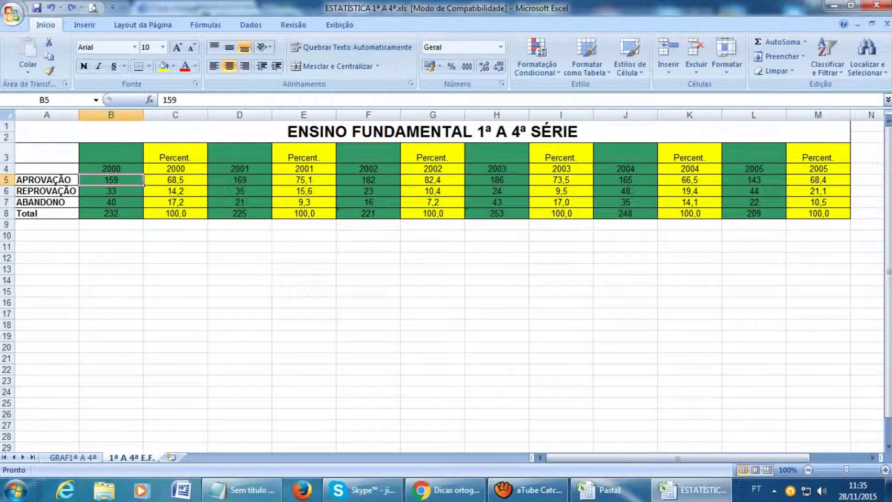
drag(368, 169, 368, 213)
drag(433, 169, 435, 214)
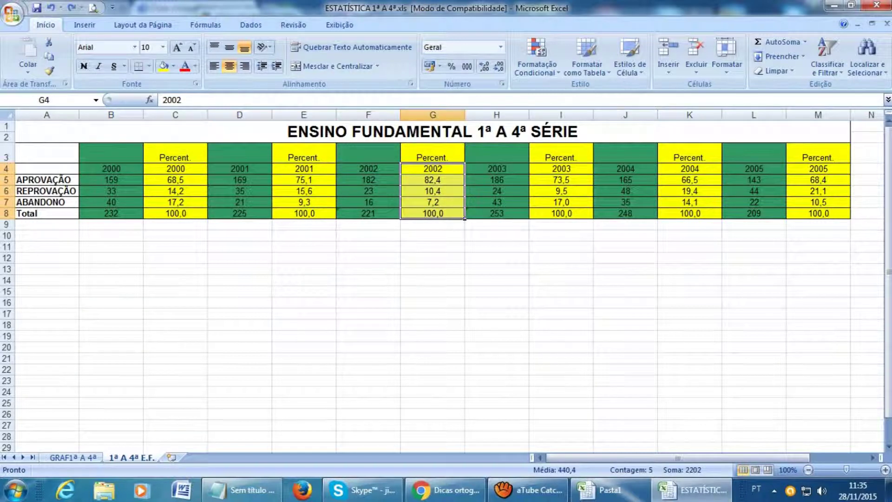
drag(111, 168, 111, 203)
drag(240, 168, 240, 202)
drag(304, 180, 304, 203)
drag(368, 180, 368, 202)
click(368, 236)
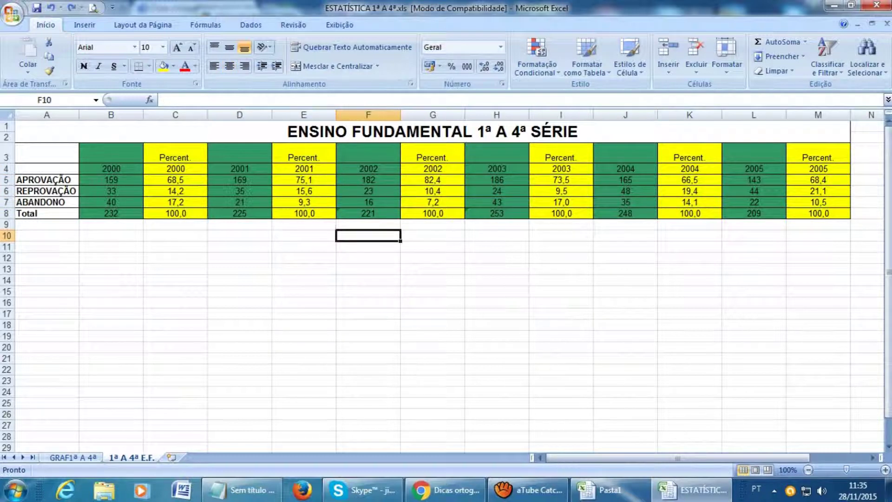
Inspect the approval percentage formulas in E5 and C5 and the 2000 total in B8 that the calculation uses
click(368, 180)
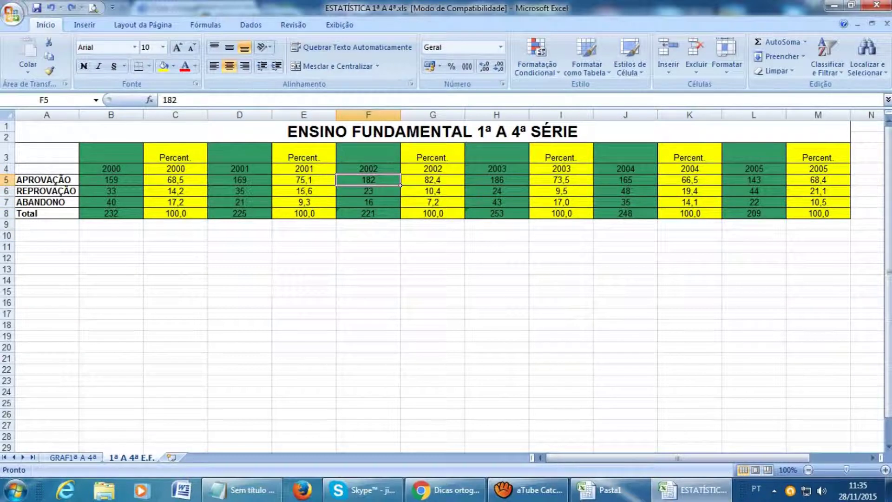
click(304, 180)
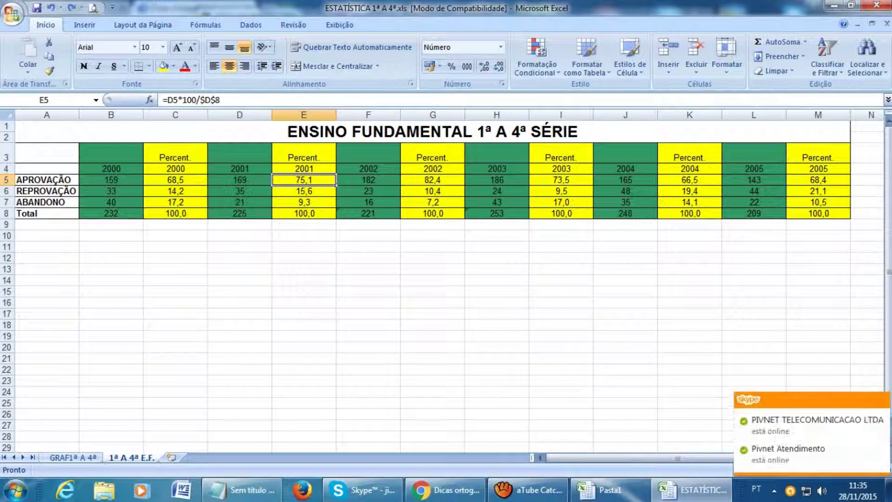
key(F2)
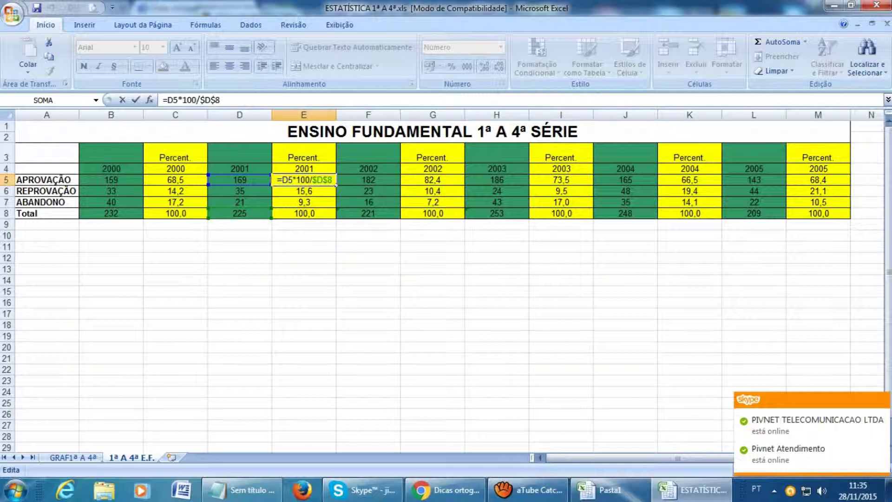
key(Return)
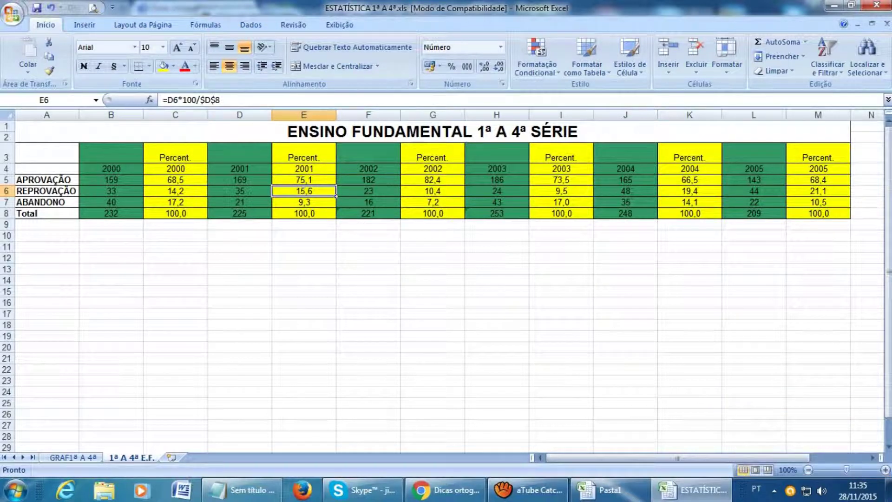
click(175, 179)
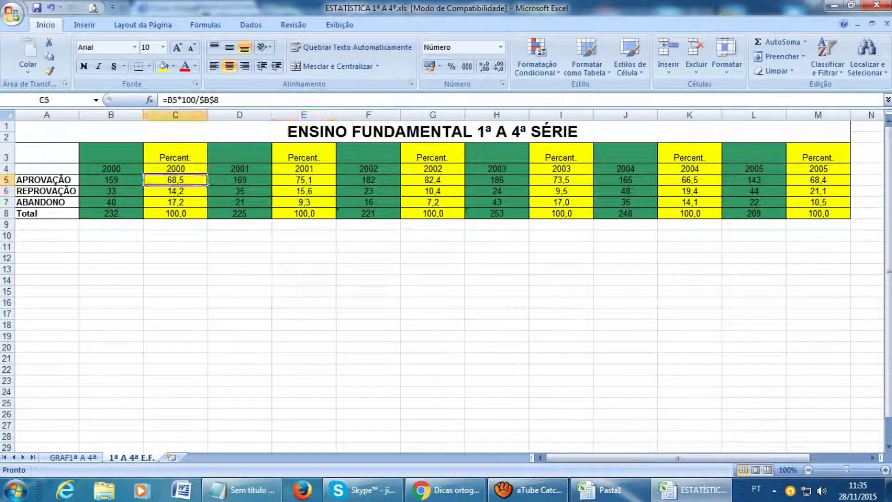
click(111, 213)
Try the percentage number format on the 2000 approval rate in C5 and undo it
click(175, 180)
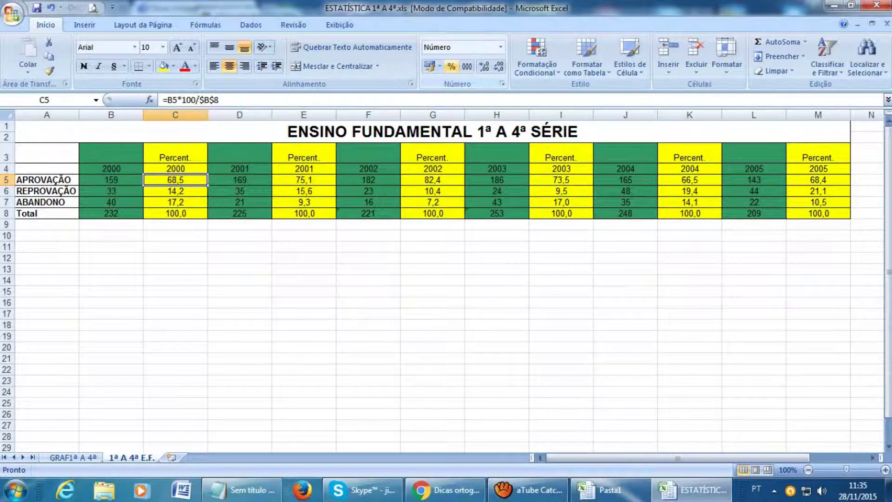
click(451, 66)
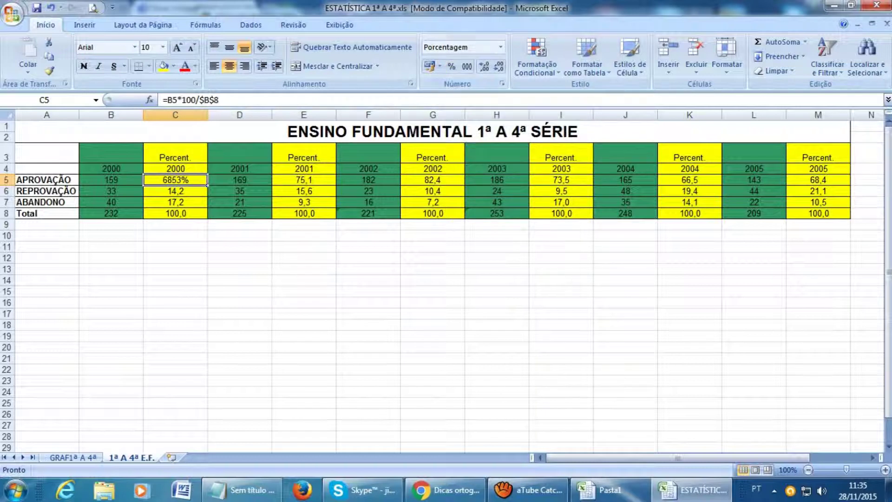
key(ctrl+z)
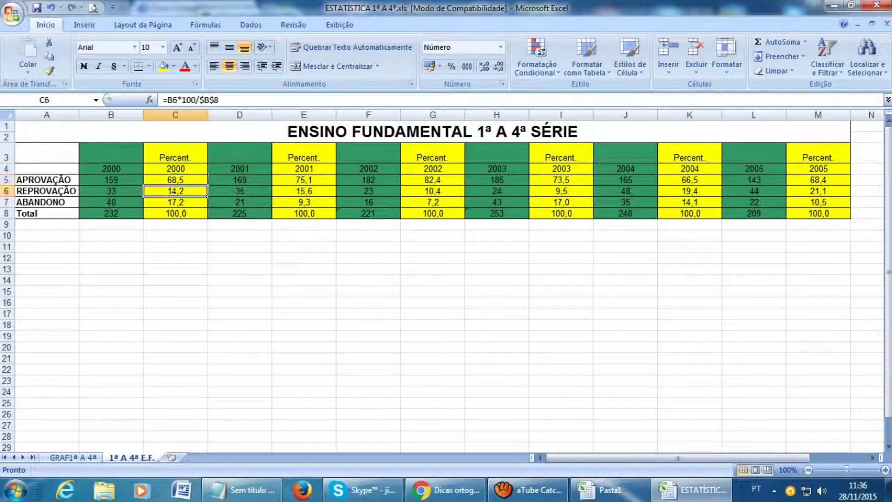
Inspect the 2000 percentage formulas for approval, failure and dropout in C5:C7
click(175, 169)
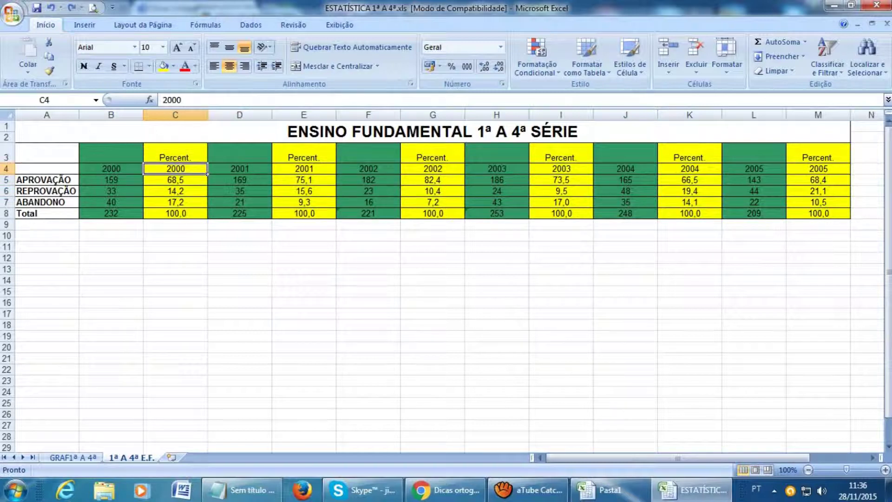
click(175, 180)
click(175, 191)
click(176, 202)
mouse_move(176, 179)
mouse_down()
mouse_move(176, 203)
mouse_move(176, 180)
mouse_up()
click(176, 191)
click(176, 202)
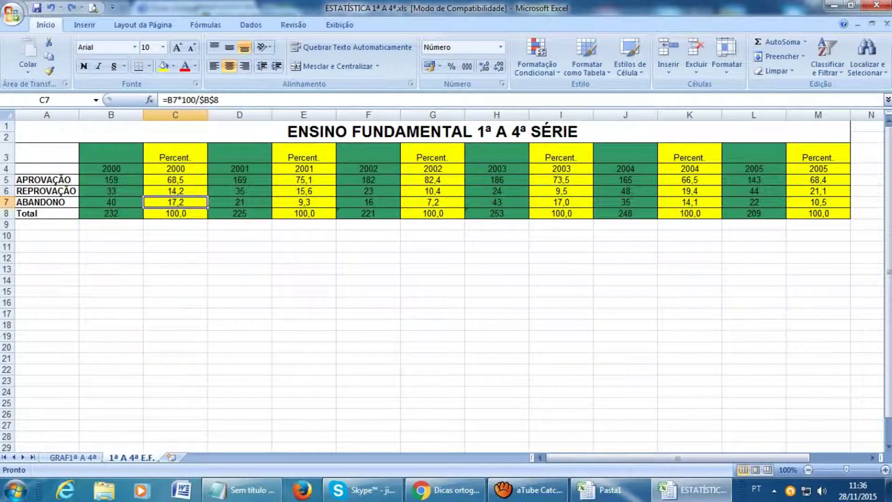
Examine the SOMA formula behind the 2000 percentage total in C8 without changing it
click(175, 213)
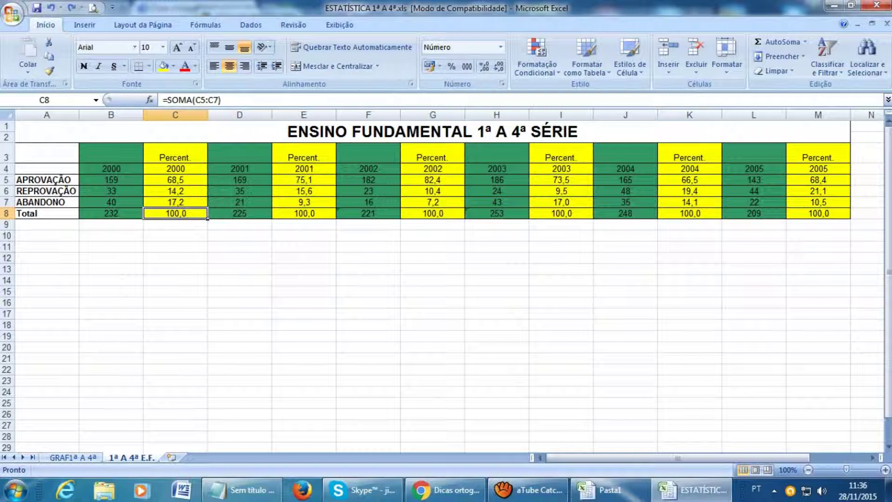
drag(221, 99, 167, 99)
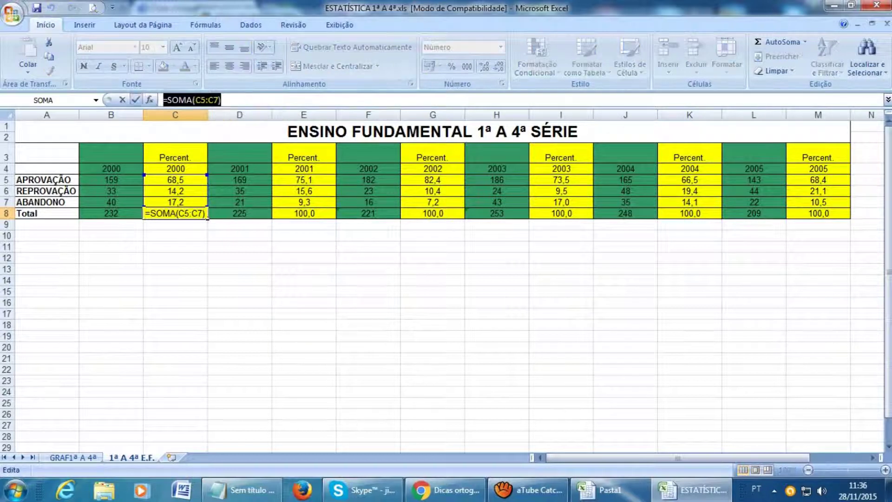
click(165, 100)
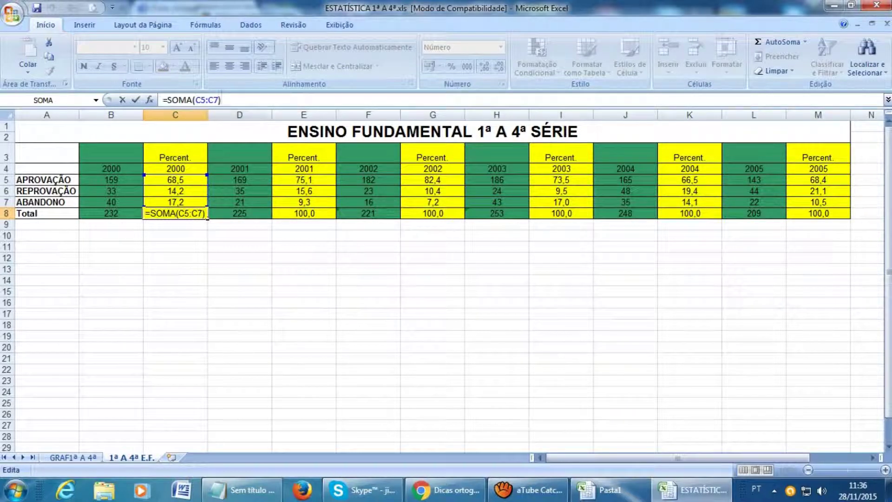
click(204, 100)
drag(221, 100, 167, 100)
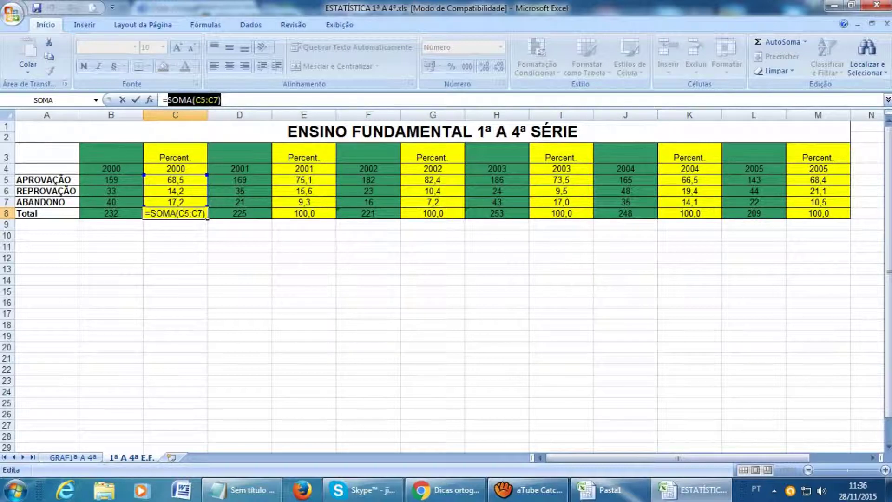
key(Return)
click(175, 258)
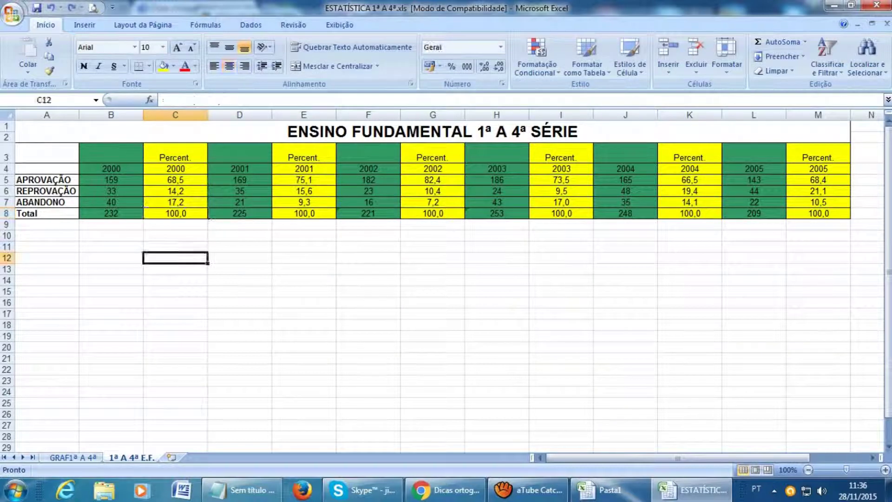
click(111, 269)
click(368, 269)
click(562, 280)
click(175, 292)
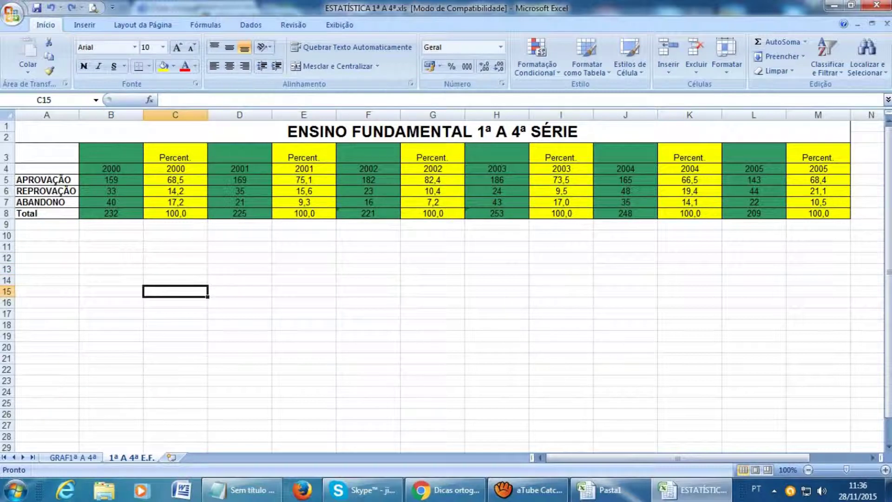
click(111, 269)
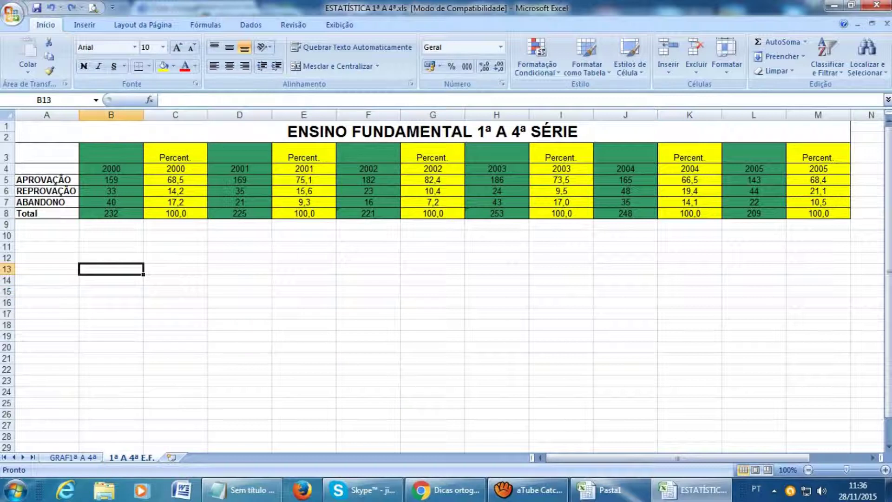
click(175, 169)
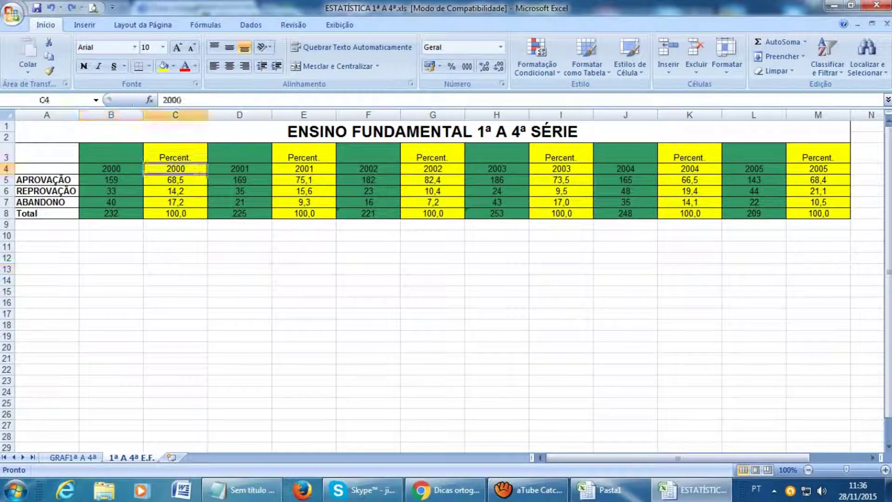
key(Down)
key(Down)
key(Down)
key(Down)
key(Down)
key(Down)
key(Down)
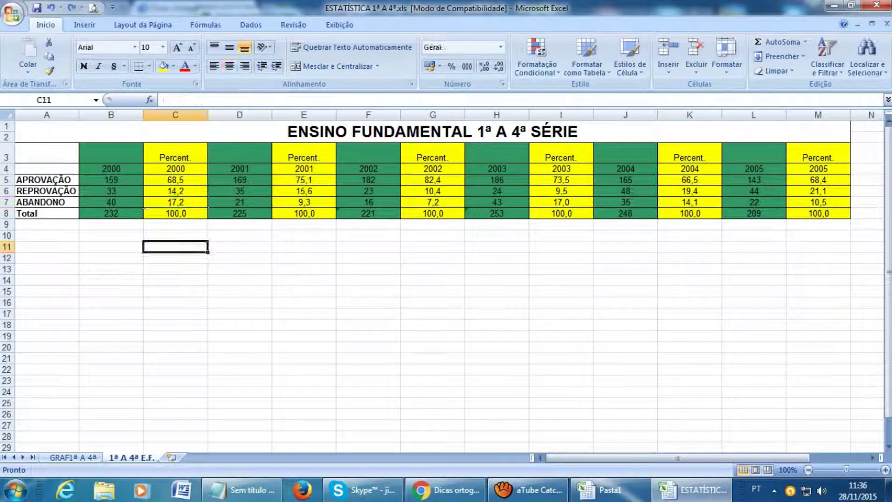
key(Down)
click(240, 269)
click(175, 269)
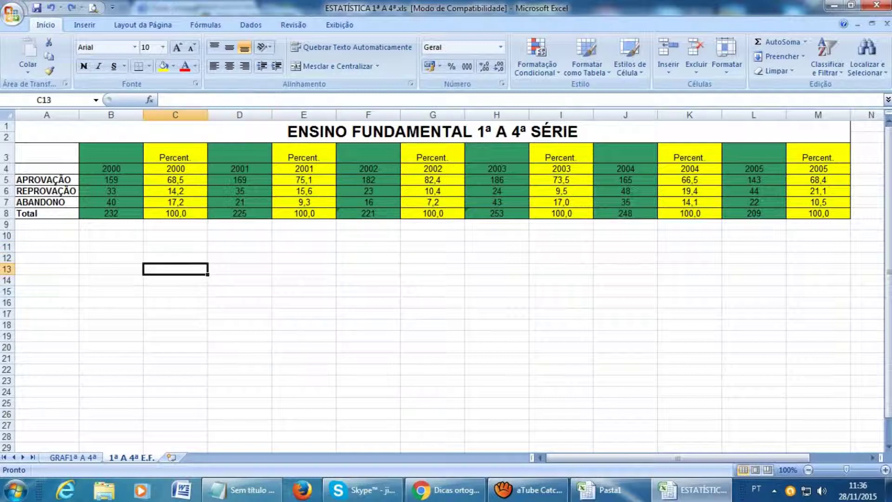
Check the C5:C7 range referenced by the 2000 percentage total, leaving the formula as it is
click(175, 214)
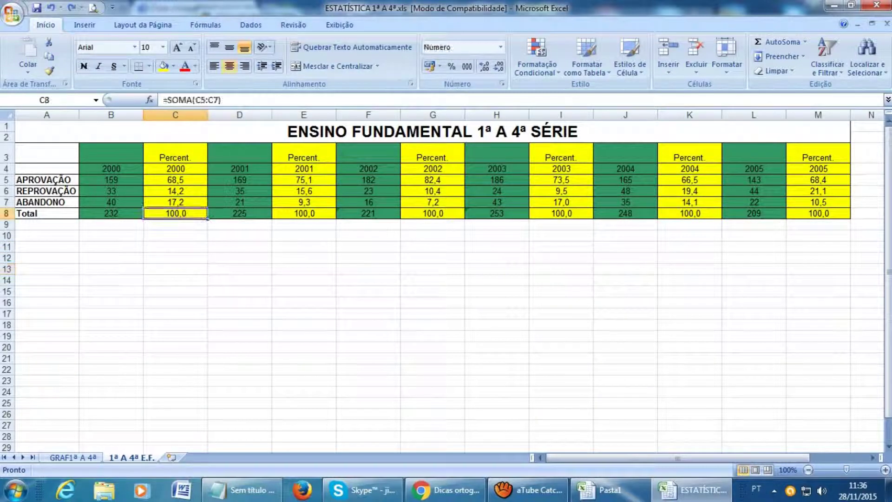
key(F2)
click(206, 100)
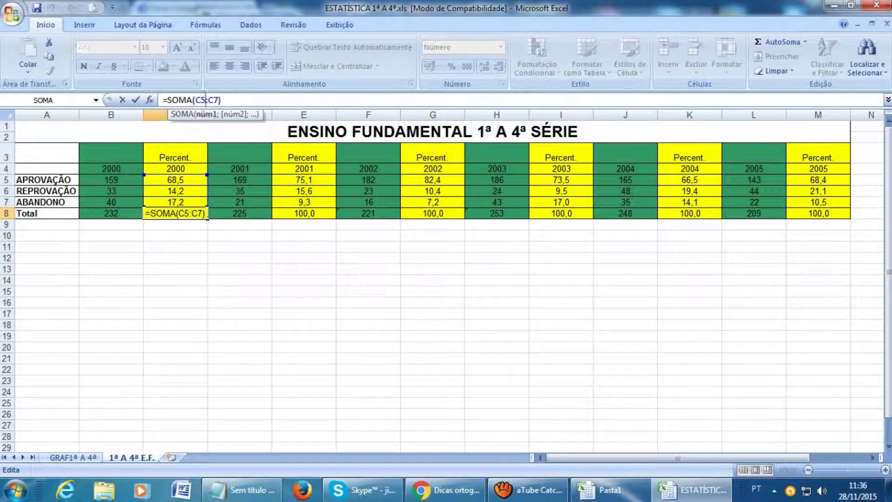
key(Escape)
drag(93, 255, 528, 293)
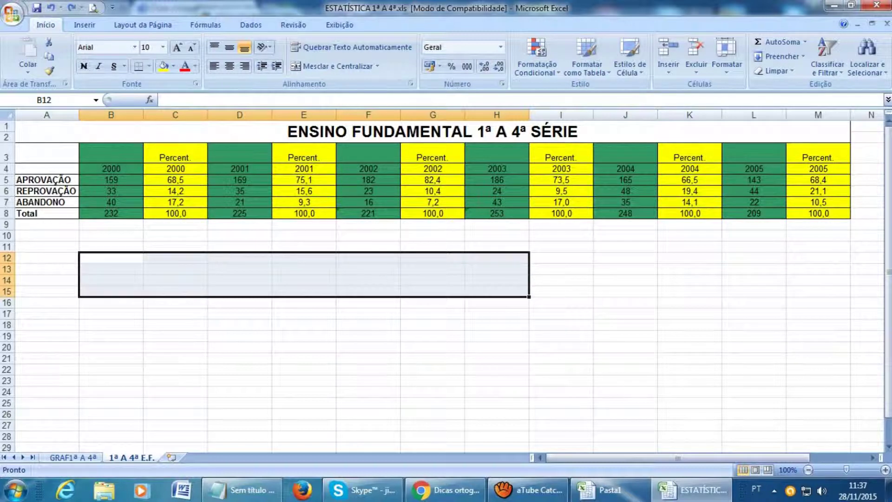
click(175, 336)
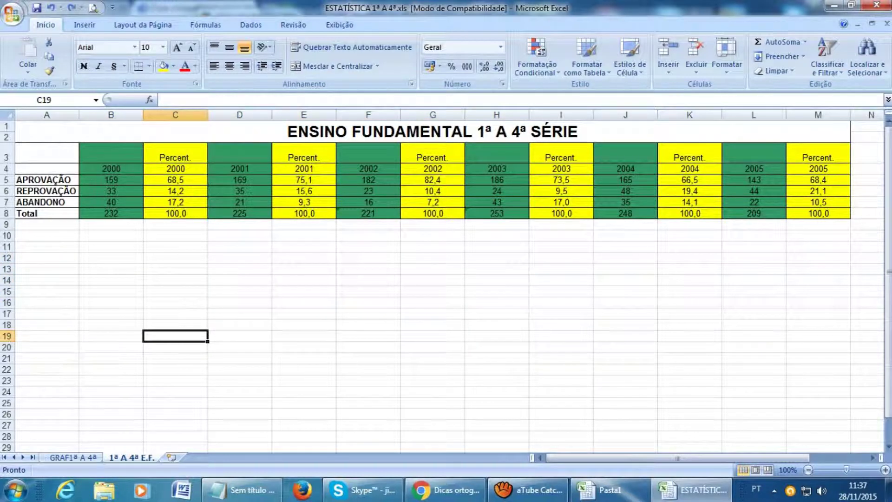
drag(112, 258, 496, 291)
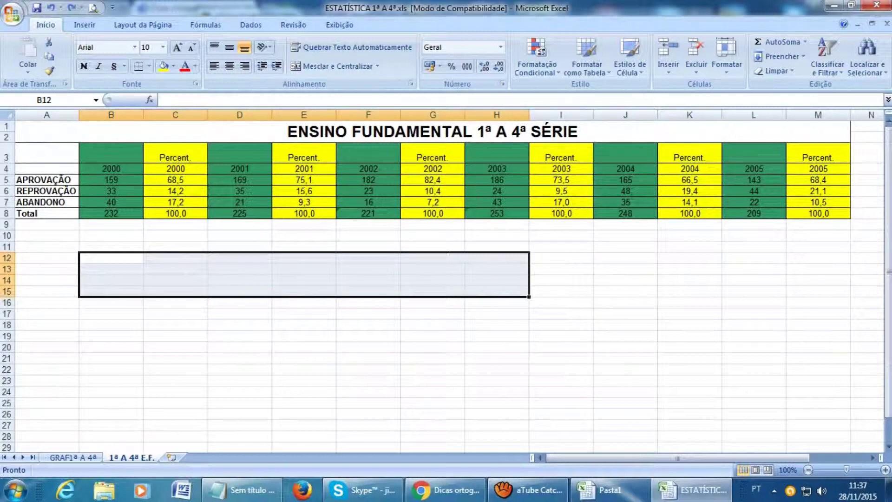
click(175, 348)
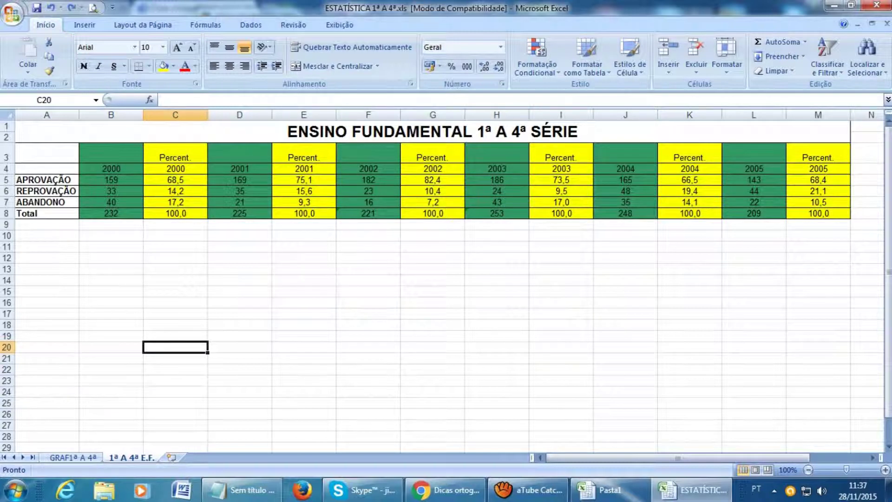
drag(111, 236, 432, 258)
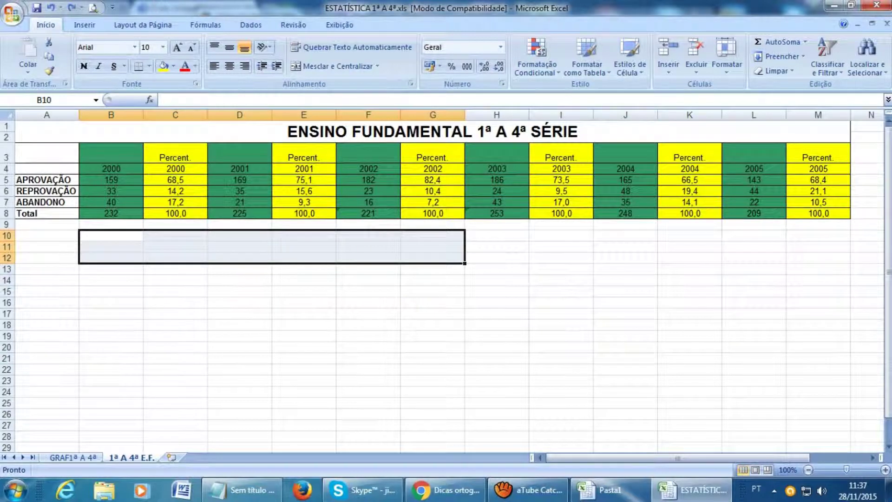
click(111, 302)
drag(111, 235, 111, 280)
click(175, 246)
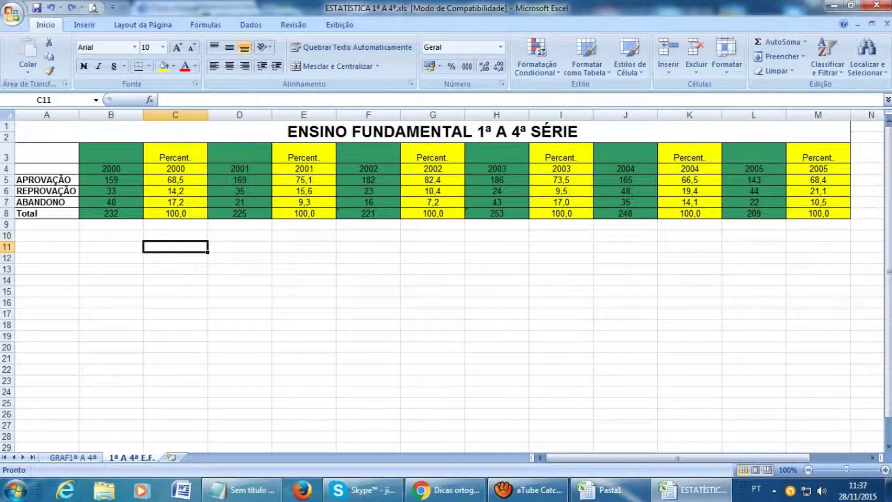
click(111, 235)
drag(111, 235, 497, 235)
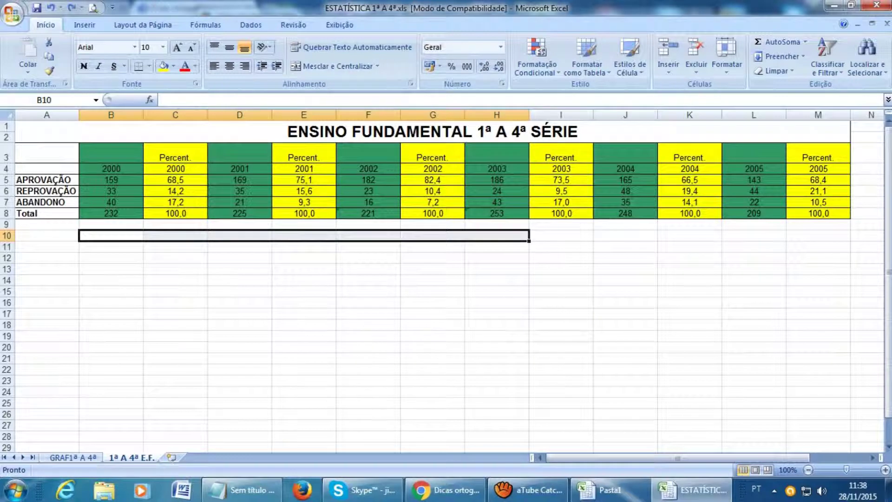
click(239, 303)
click(175, 281)
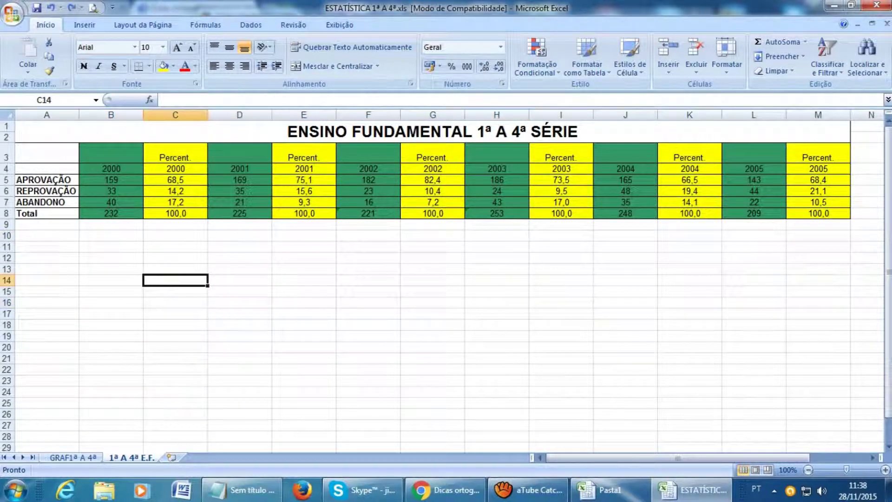
Review the full block of counts, percentages and totals for 2000 to 2005 in B4:M8
click(304, 180)
click(111, 168)
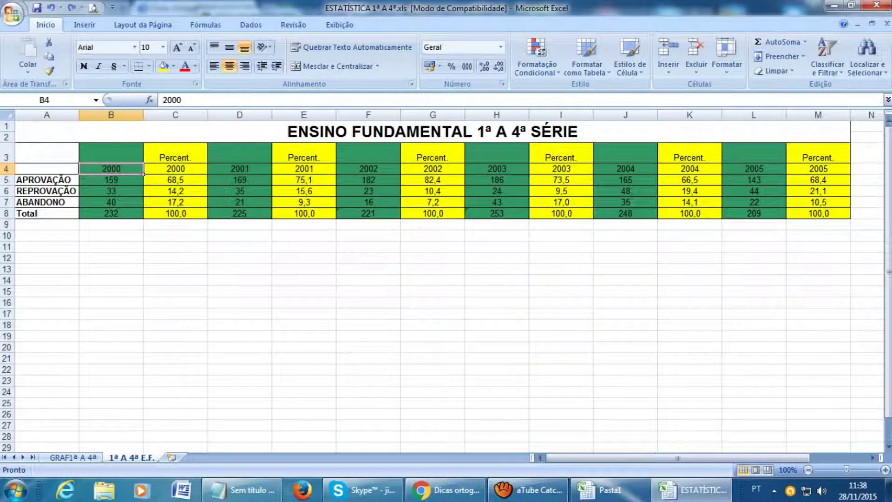
drag(111, 157, 818, 214)
click(368, 258)
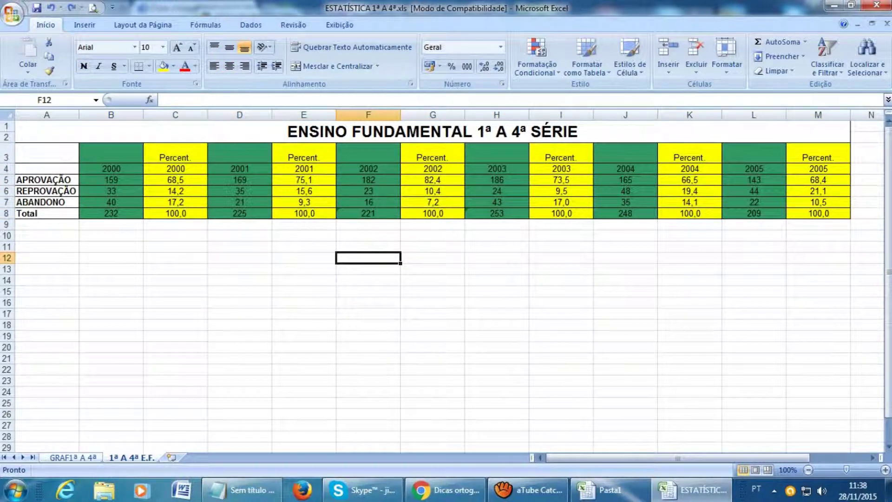
drag(111, 169, 785, 207)
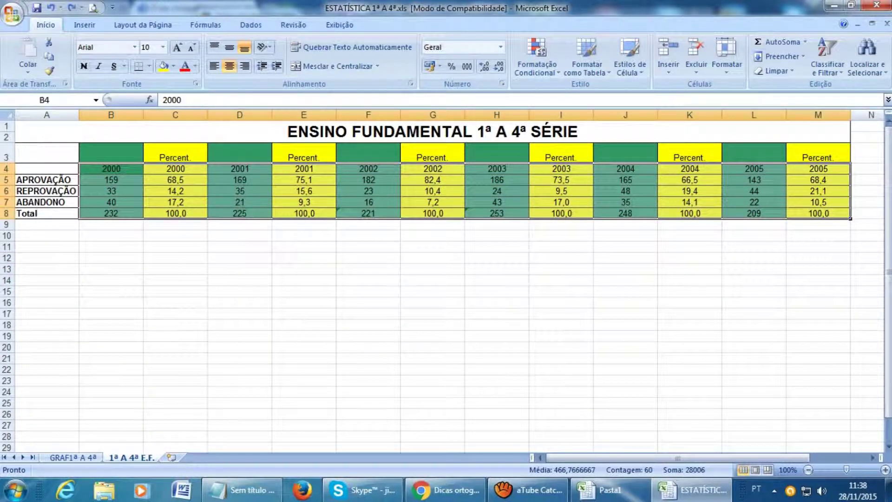
click(175, 403)
View the column chart on the GRAF1ª A 4ª sheet at 90% zoom, down to its year legend
click(73, 457)
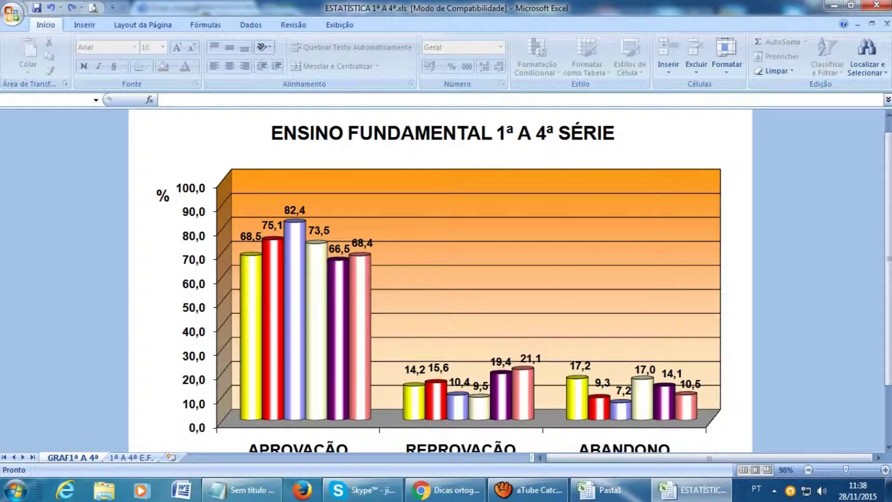
scroll(441, 279, down, 3)
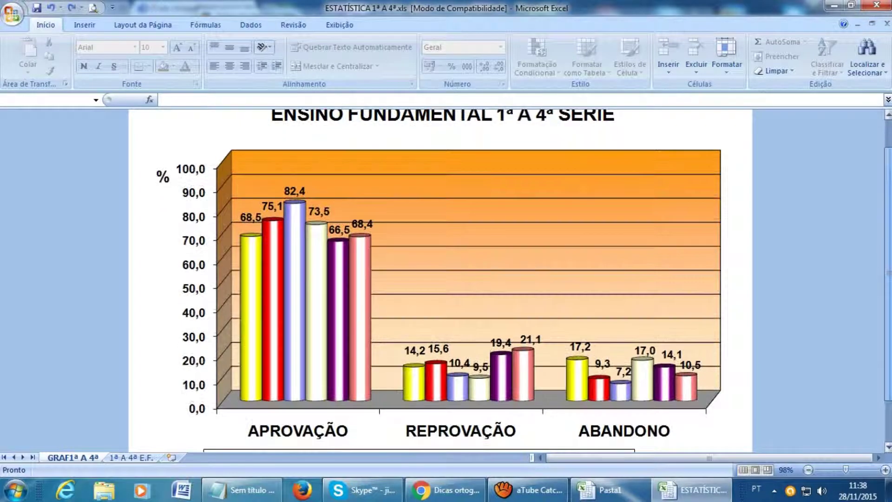
drag(888, 273, 889, 294)
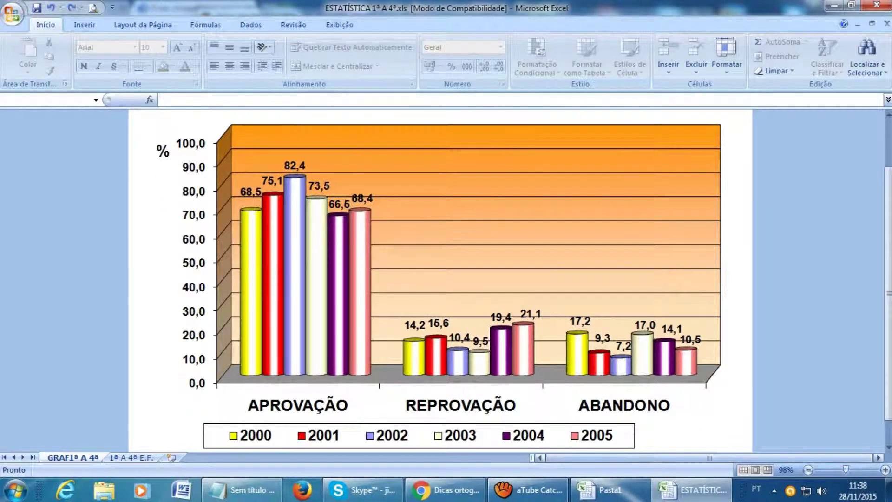
click(809, 469)
scroll(441, 279, down, 3)
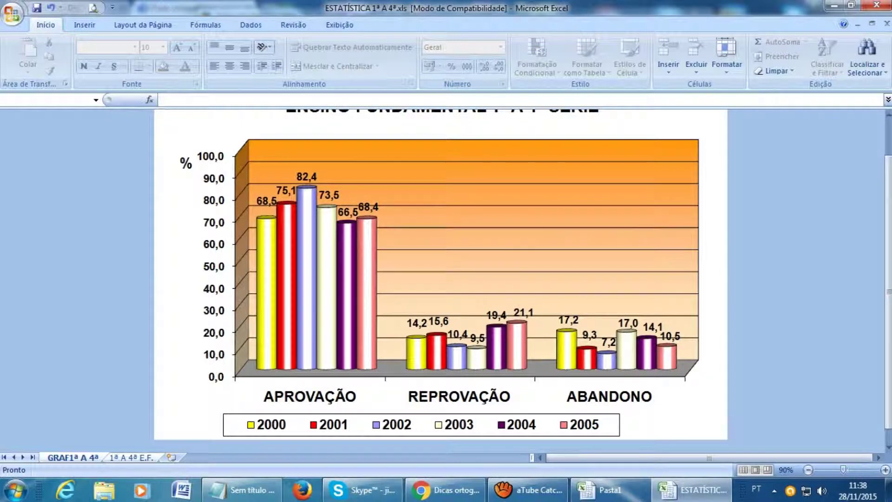
Clear the 2000, 2001 and 2002 counts in B5:B7, D5:D7 and F5:F7 of the 1ª A 4ª E.F. sheet
key(ctrl+Page_Down)
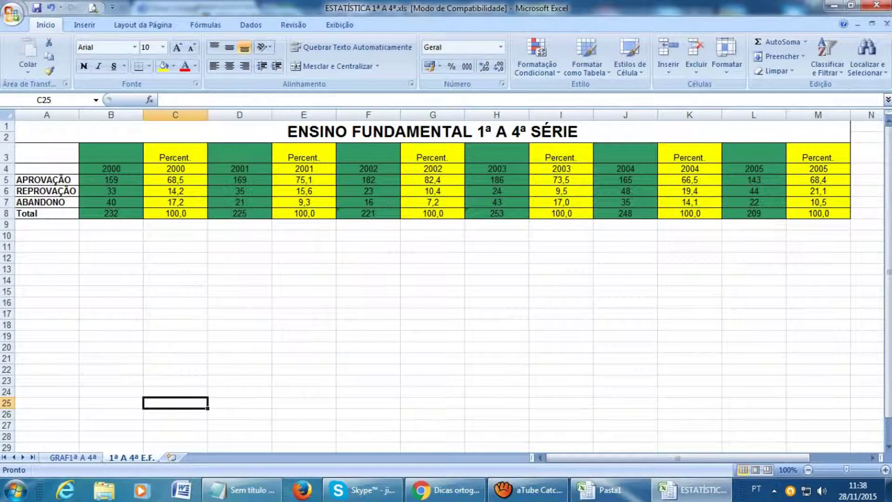
drag(175, 180, 175, 203)
drag(111, 180, 112, 202)
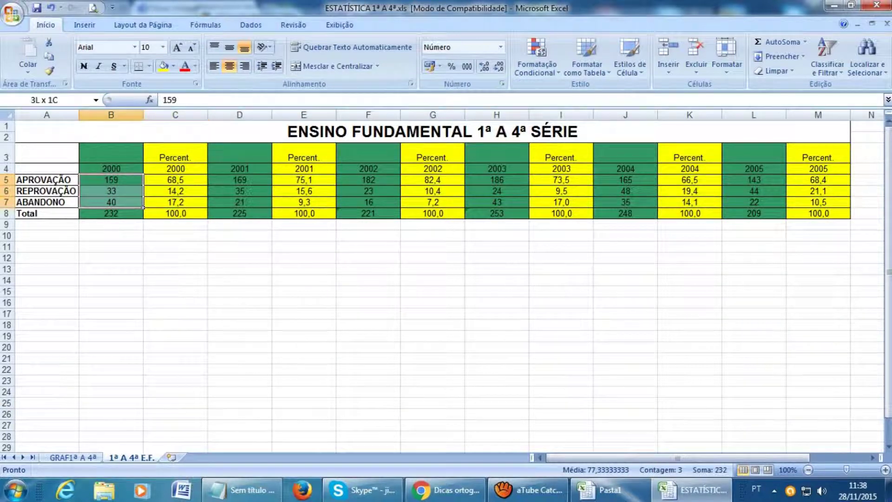
key(Delete)
drag(240, 179, 240, 202)
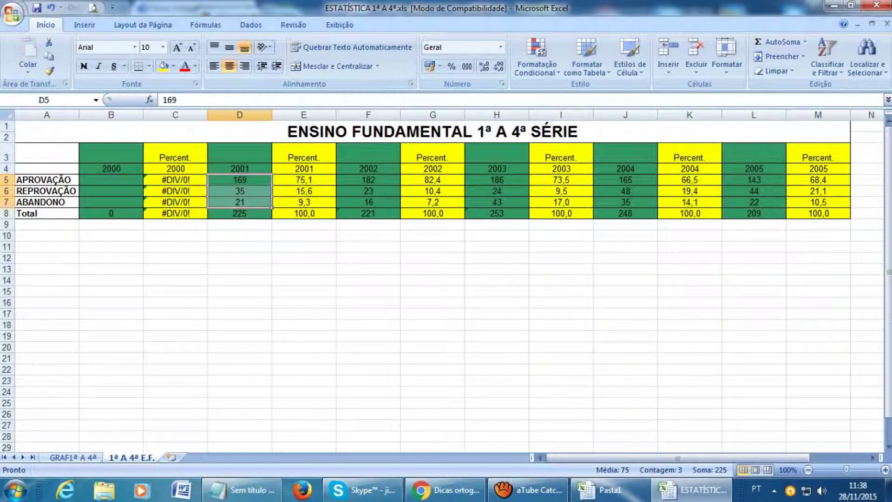
key(Delete)
drag(369, 180, 369, 202)
key(Delete)
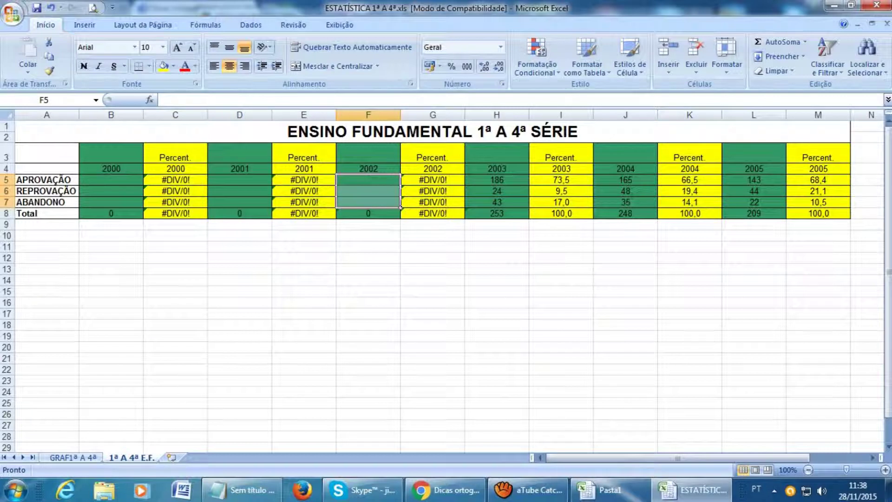
Clear the 2003, 2004 and 2005 counts in H5:H7, J5:J7 and L5:L7
drag(497, 180, 496, 202)
key(Delete)
drag(625, 180, 625, 202)
key(Delete)
drag(754, 180, 754, 202)
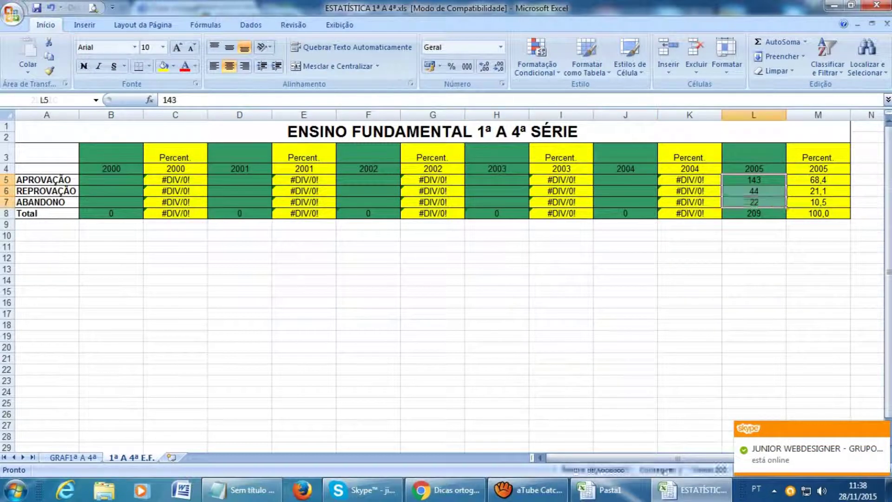
key(Delete)
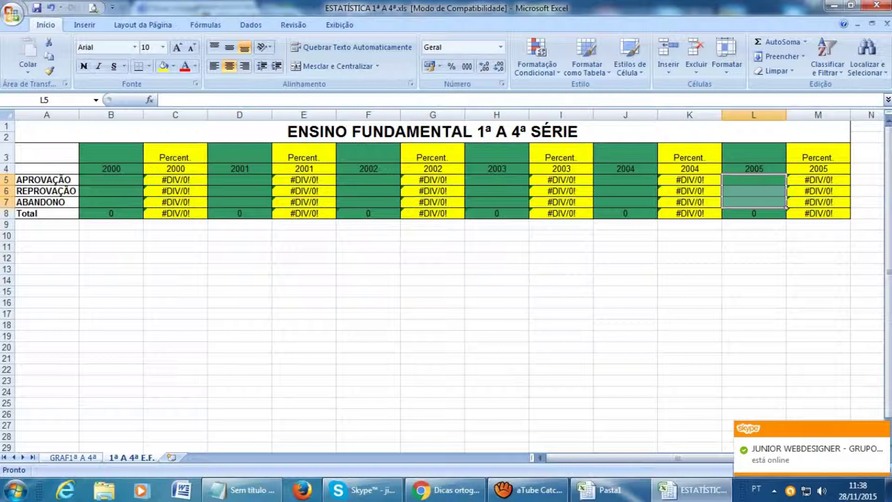
Check the chart on the GRAF1ª A 4ª sheet and undo the clearing of the 2000 to 2005 counts on 1ª A 4ª E.F
key(ctrl+Page_Up)
scroll(440, 275, down, 1)
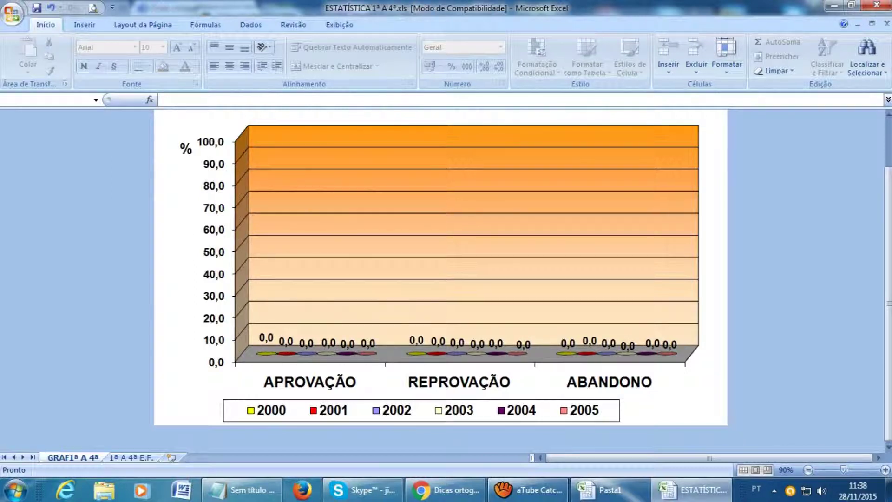
click(133, 457)
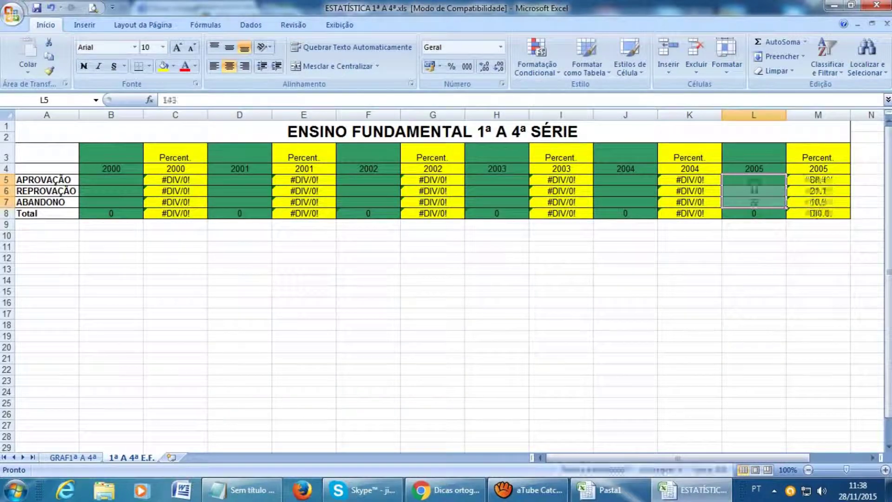
key(ctrl+z)
key(ctrl+z)
key(ctrl+z)
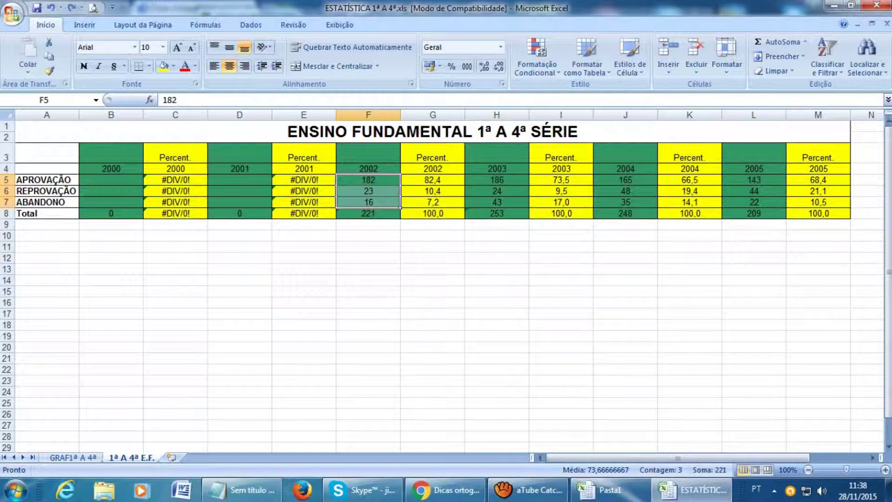
key(ctrl+z)
key(ctrl+z)
Inspect the source data range, series and category labels of the chart on the GRAF1ª A 4ª sheet
key(ctrl+Page_Up)
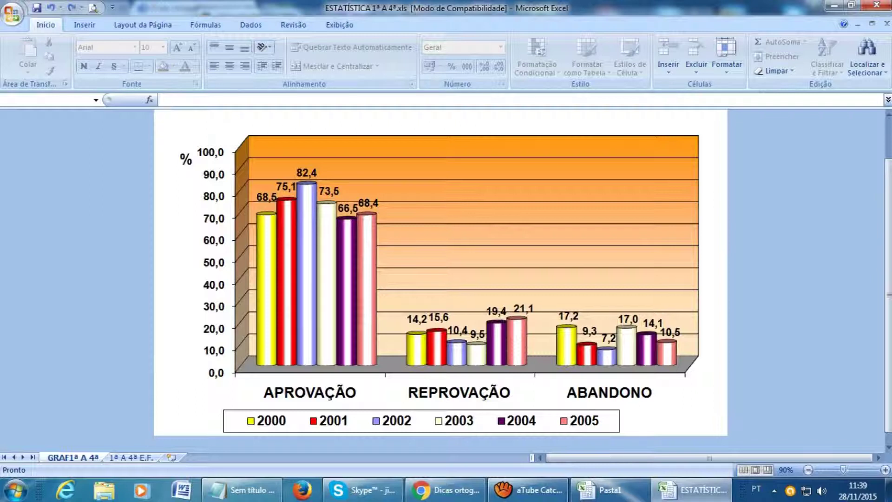
scroll(441, 278, up, 2)
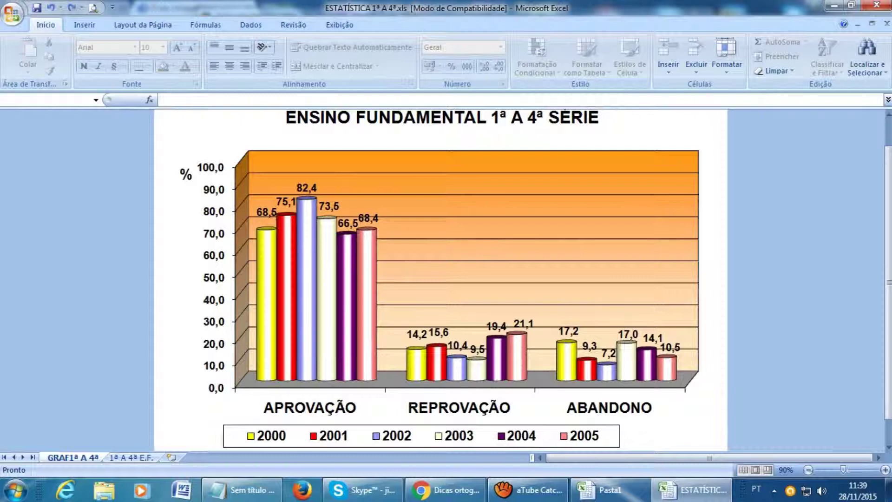
right_click(459, 254)
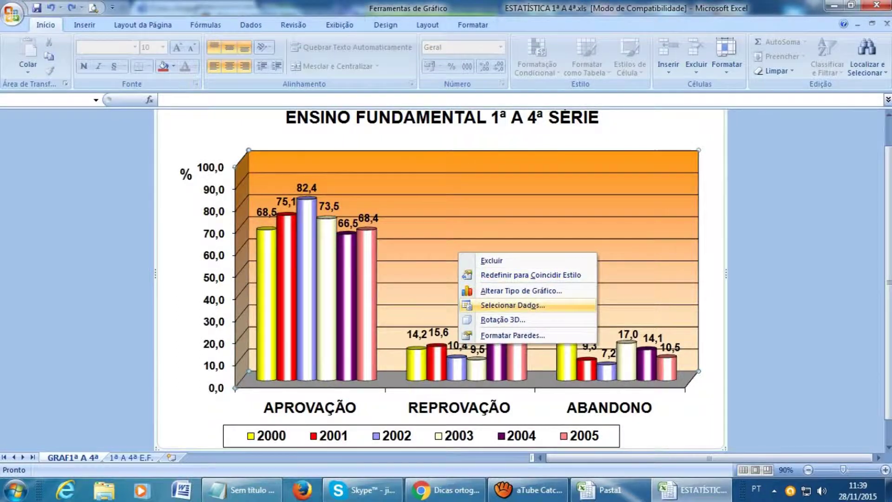
click(512, 306)
drag(412, 176, 449, 261)
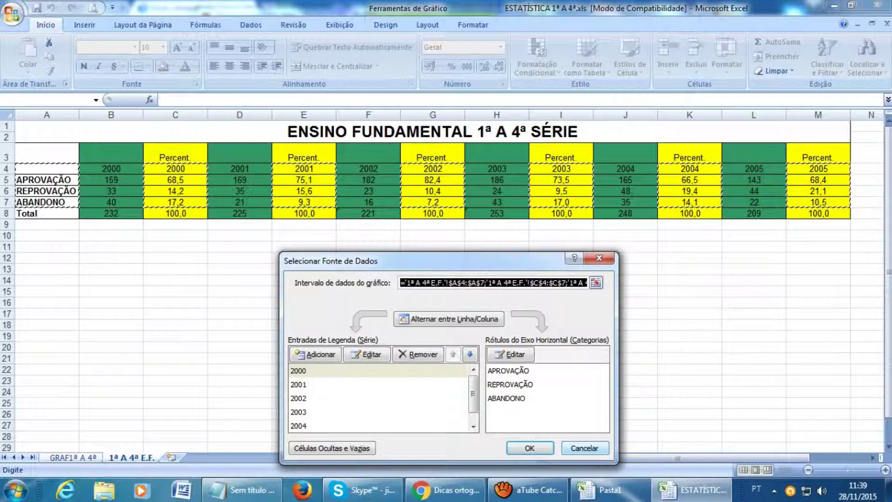
key(Return)
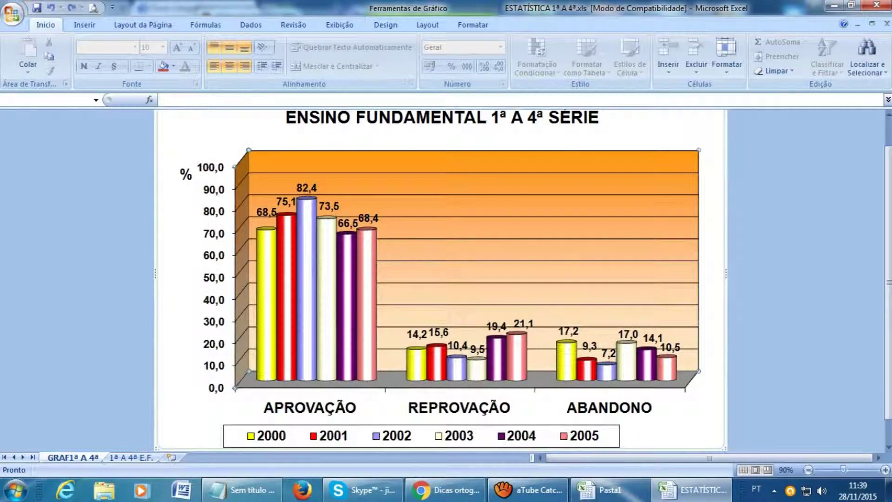
Switch to the MODELO_EXCEL.xlsx workbook and review the word and Percent. columns for palavra1 to palavra3
key(alt+F4)
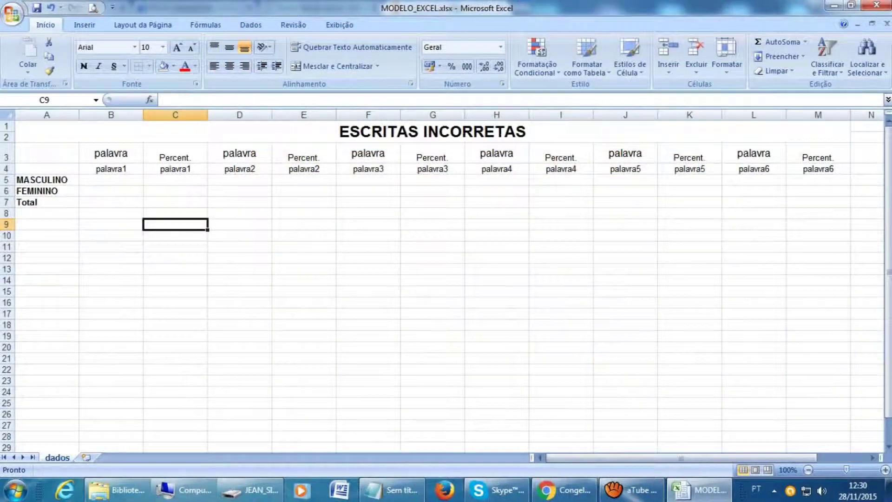
click(304, 258)
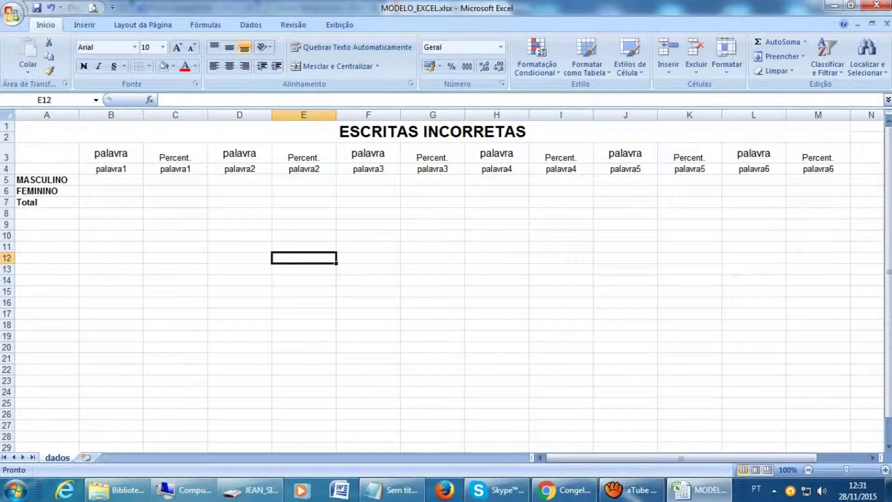
click(111, 180)
click(175, 180)
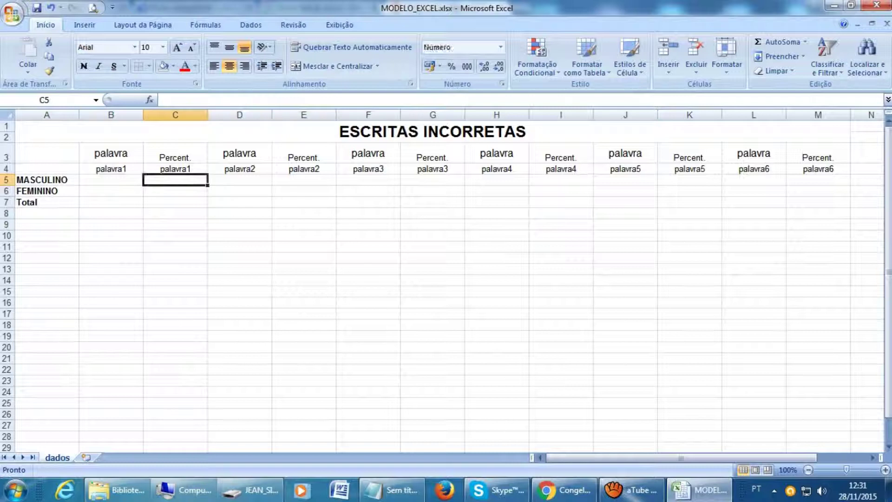
drag(111, 153, 111, 225)
drag(176, 156, 175, 225)
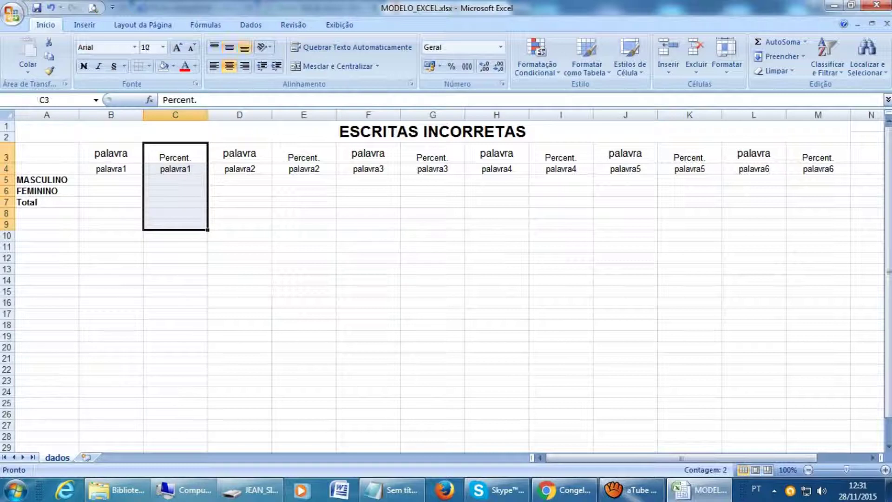
drag(239, 156, 240, 225)
click(304, 156)
drag(303, 156, 304, 172)
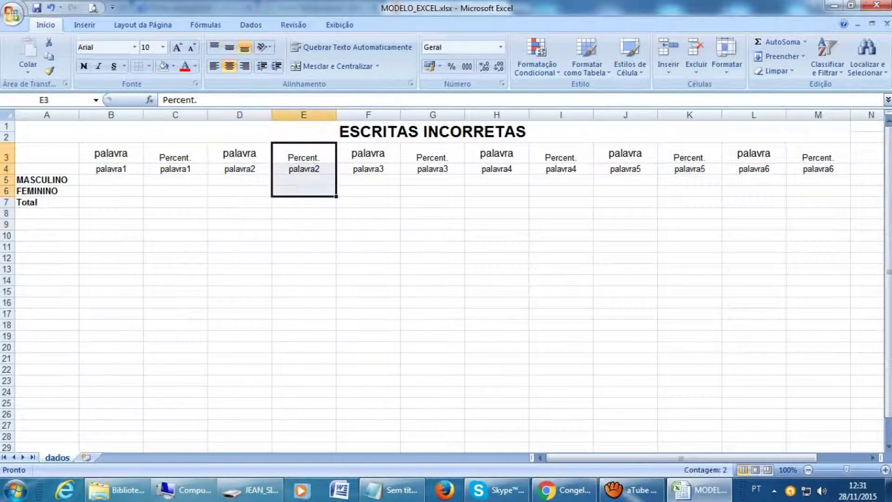
drag(368, 156, 368, 204)
drag(433, 156, 432, 205)
click(239, 224)
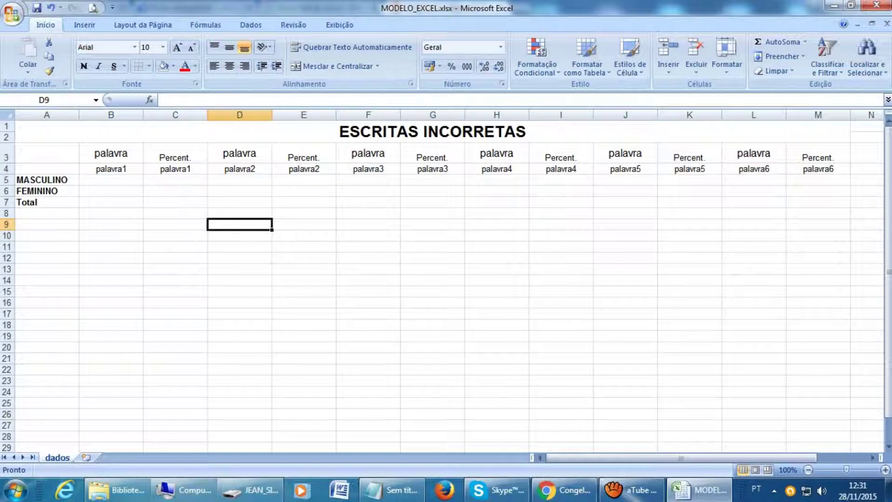
Review the count cells B5:B7 and percentage cells C5:C7 under palavra1
click(112, 179)
click(175, 180)
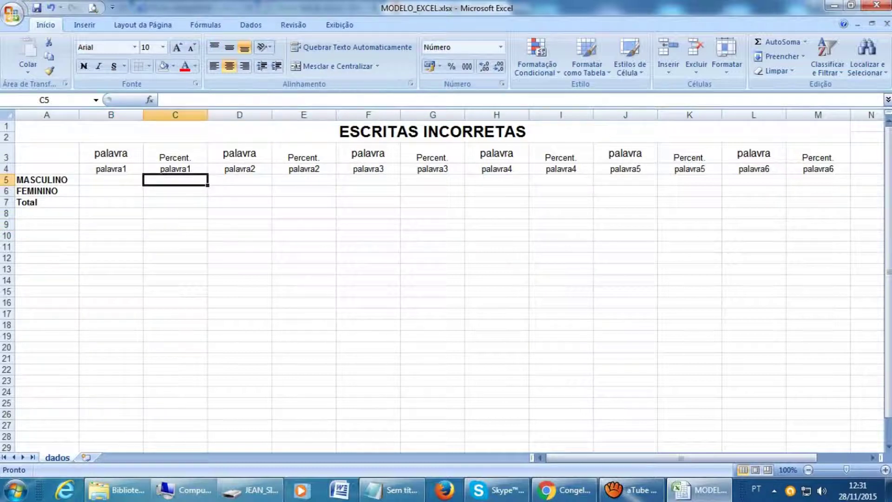
drag(111, 179, 111, 202)
drag(175, 180, 175, 202)
drag(111, 179, 111, 202)
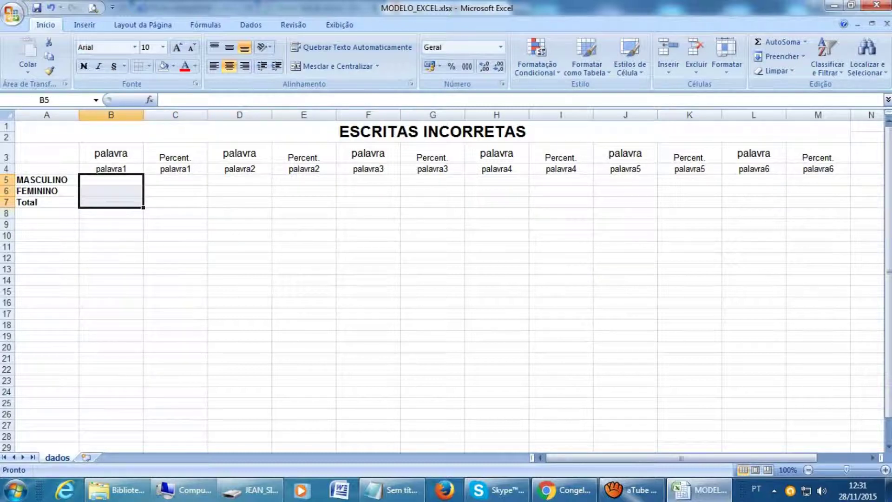
Enter the percentage formula =B5*100/$B$7 in C5 for MASCULINO under palavra1
click(175, 180)
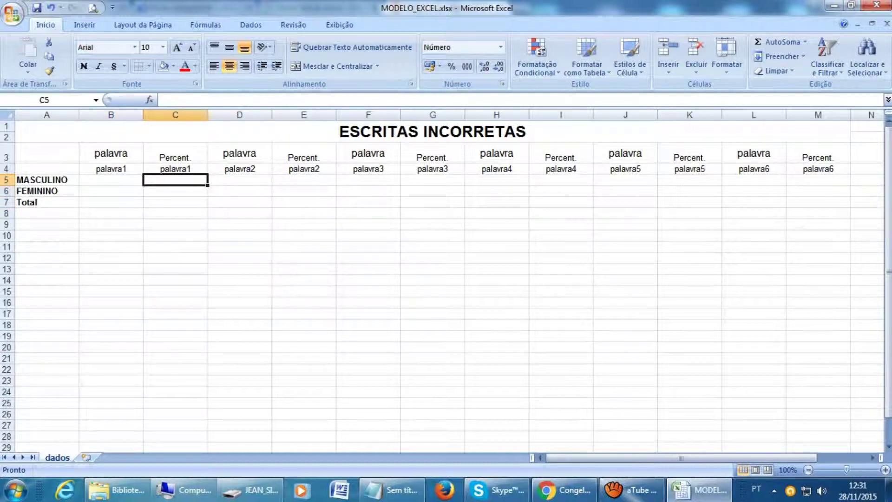
text(=)
key(Left)
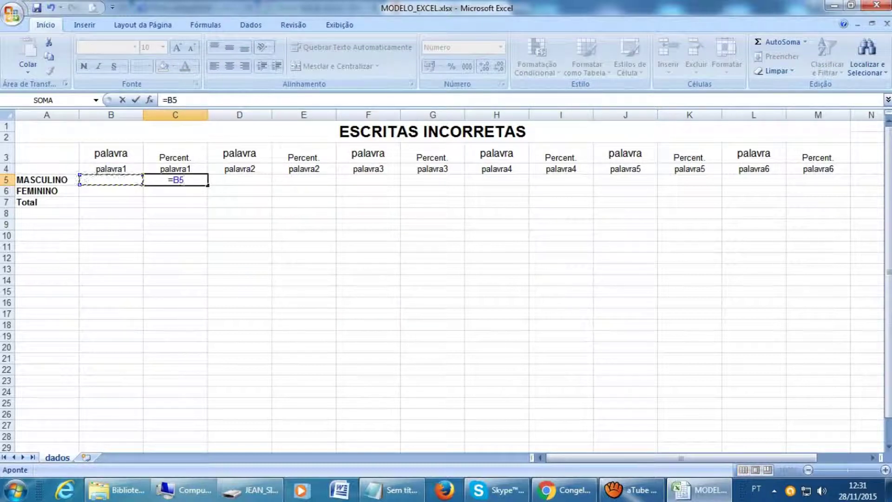
text(*10)
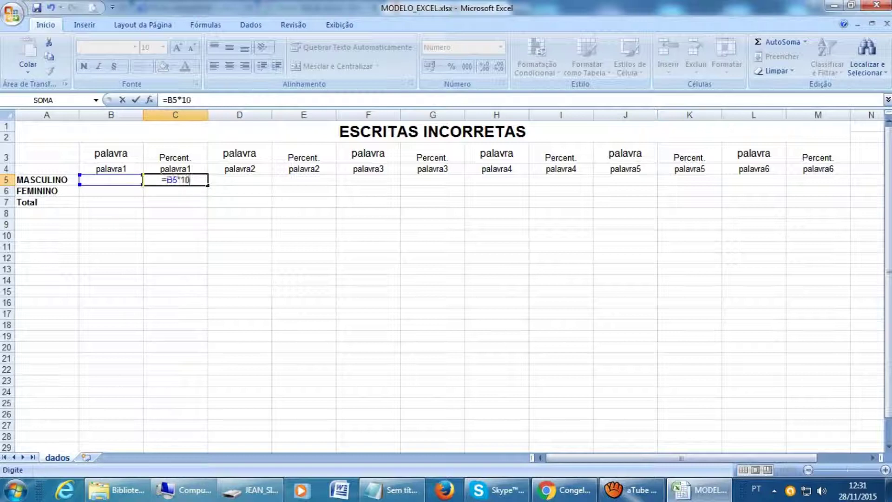
text(0/)
click(111, 201)
key(F4)
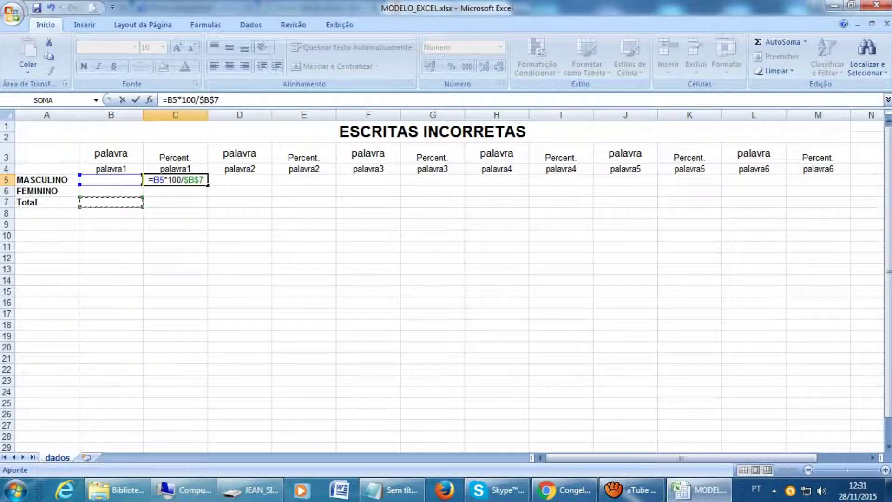
key(Return)
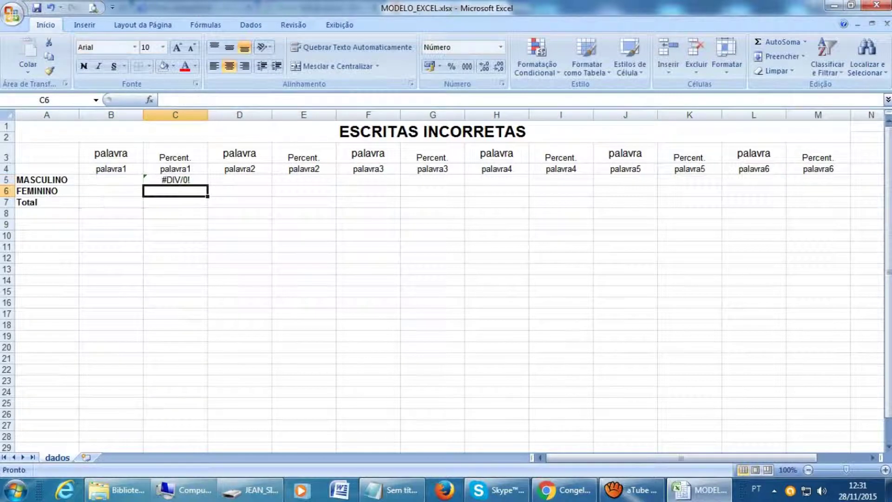
Examine the formula in C5 and the MASCULINO and Total cells it refers to
key(Up)
key(F2)
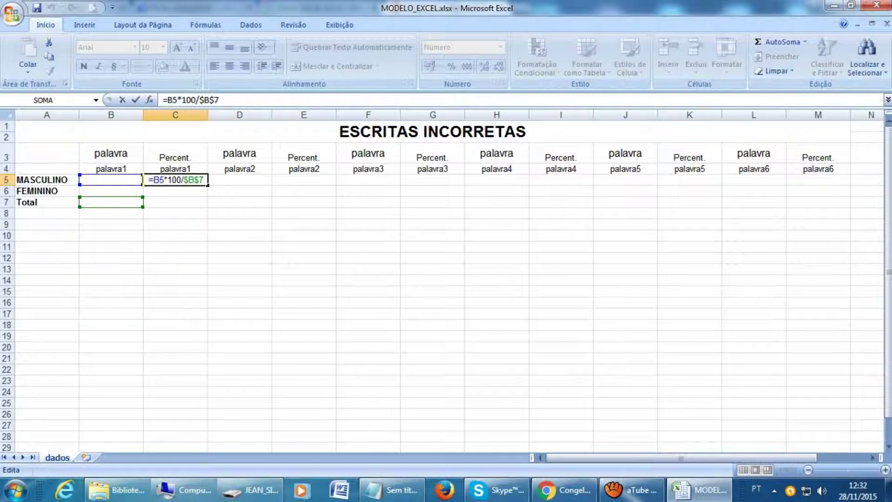
key(Return)
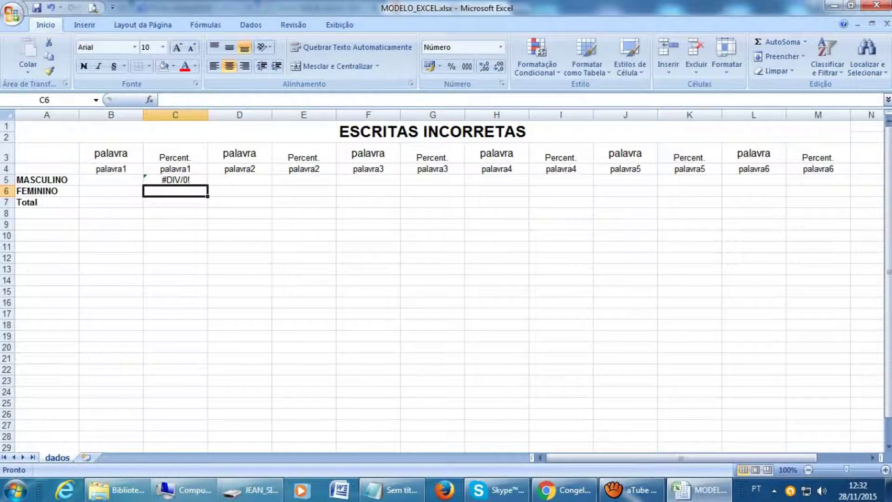
click(175, 180)
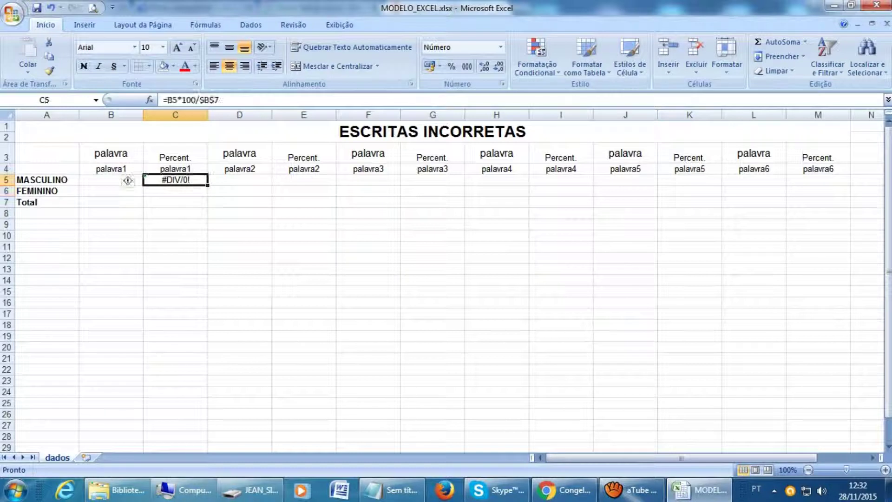
click(125, 179)
key(Down)
key(Down)
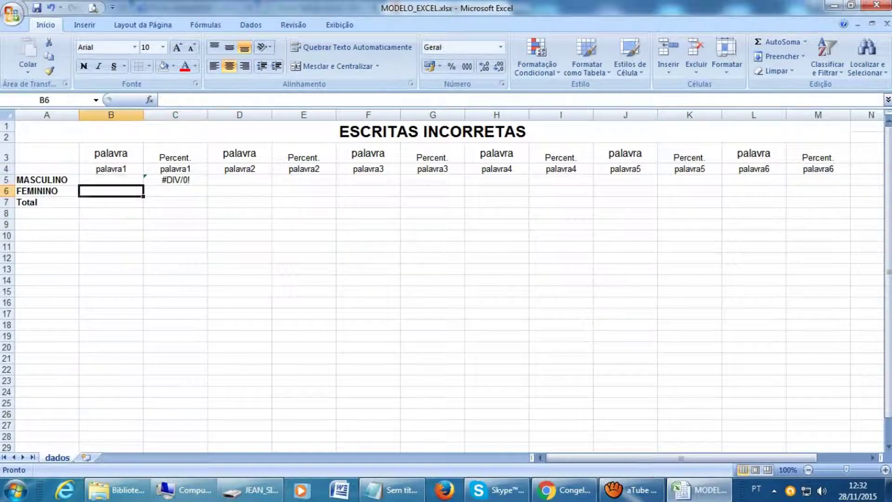
Test the C5 formula by entering 2 in B5 and 10 in B7
key(Up)
key(Up)
key(Down)
key(Down)
key(Up)
key(Up)
text(2)
key(Down)
key(Down)
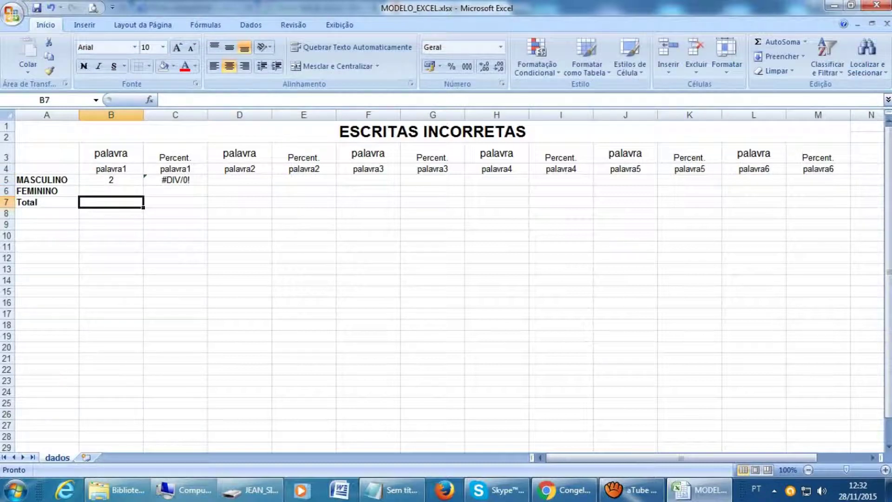
text(10)
key(Return)
Clear the test values from B5 and B7
key(Up)
key(Up)
key(Up)
key(Down)
key(Down)
key(Up)
key(Up)
key(BackSpace)
key(Down)
key(Down)
key(Delete)
Compare the percentage formula in C5 with the empty count cells B5:B7 and the remaining cells of column C
key(Up)
key(shift+Right)
key(Up)
key(Right)
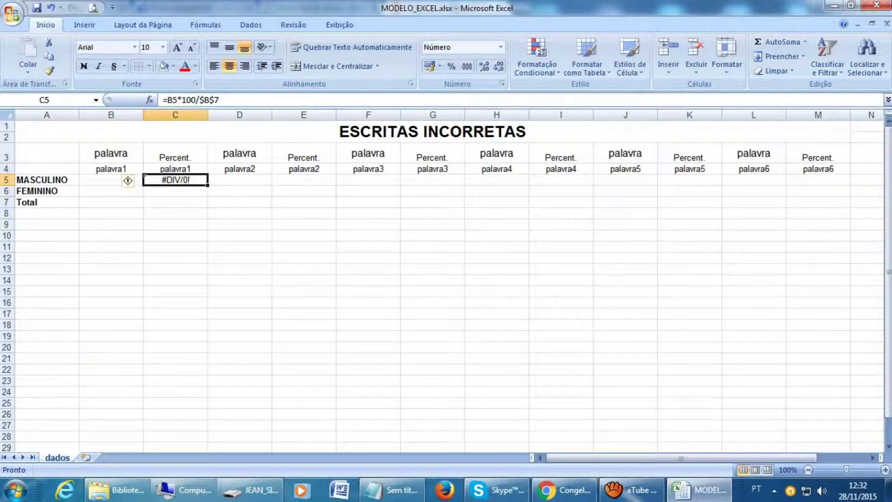
key(Down)
key(Up)
key(Down)
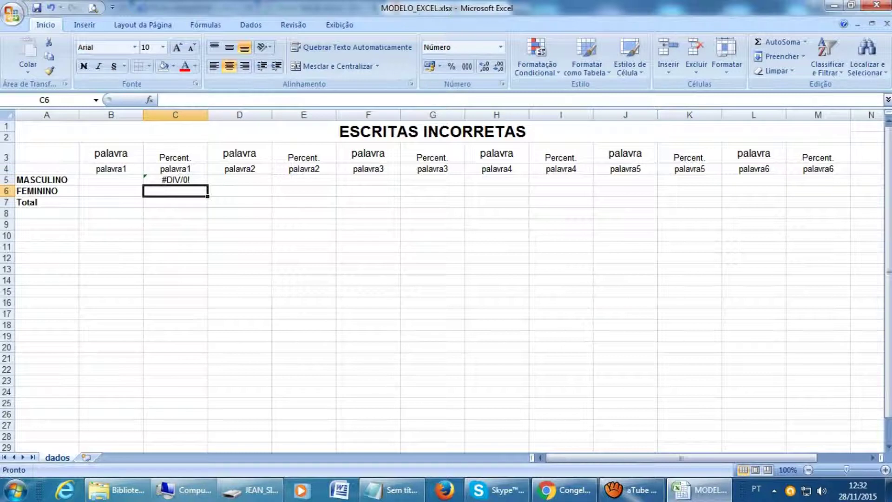
key(Up)
key(Left)
key(Down)
key(Down)
key(Up)
key(Up)
key(Right)
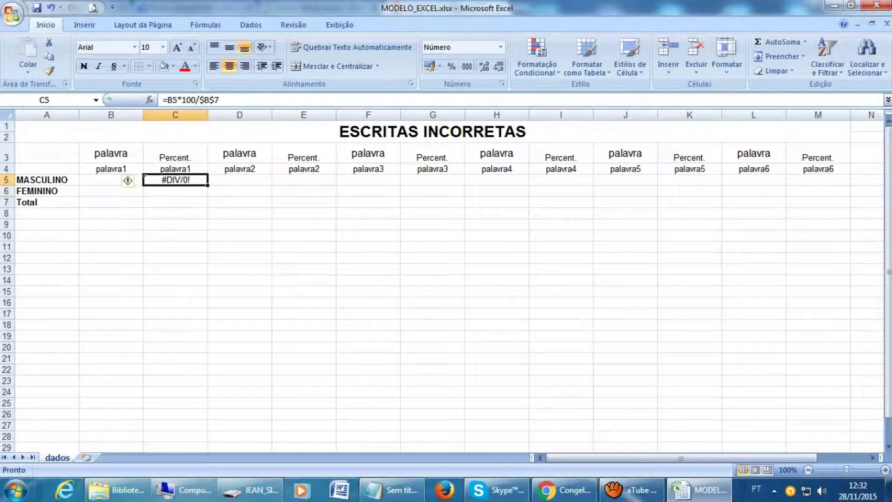
key(Down)
key(Down)
key(Up)
key(Up)
Wrap the percentage calculation in C5 in the SEERRO function, starting it as =SEERRO(B5*100/$B$7
key(F2)
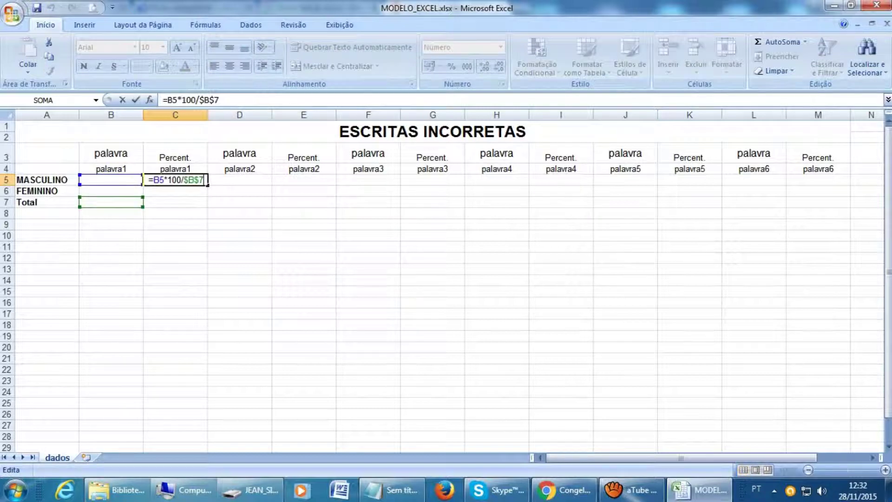
key(Home)
key(Right)
text(SE)
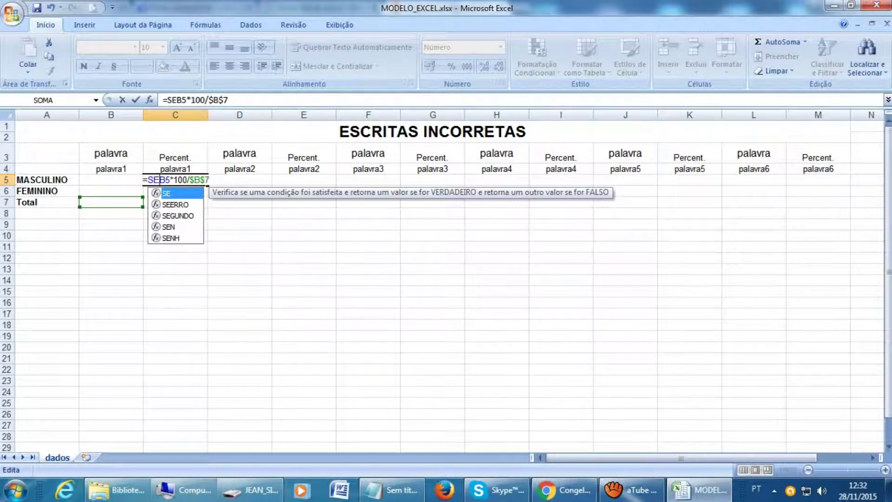
key(Down)
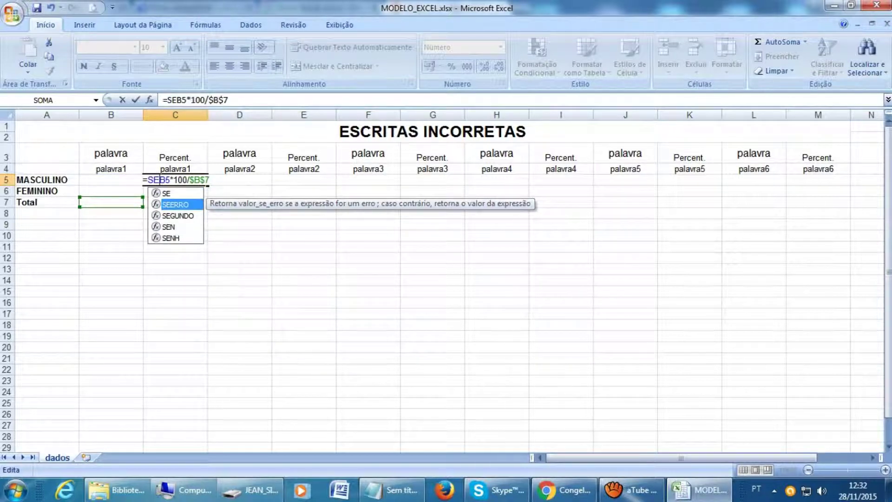
key(Tab)
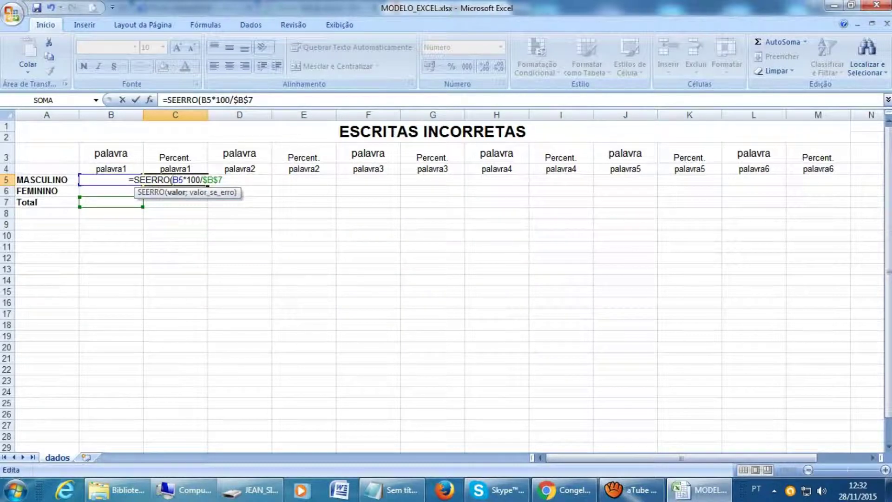
Complete the C5 formula with an empty-text error result, as =SEERRO(B5*100/$B$7;"")
key(Right)
key(Right)
key(Right)
key(Right)
key(Right)
key(Right)
key(Right)
key(Right)
key(Right)
key(Right)
key(Right)
key(Left)
key(Left)
key(Left)
key(Left)
key(Left)
key(Left)
key(Left)
key(Left)
key(Left)
key(Left)
key(Left)
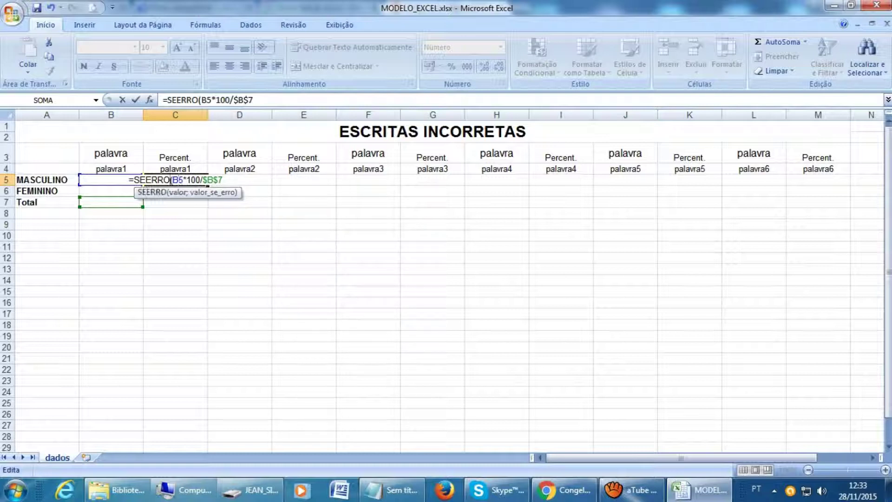
click(218, 180)
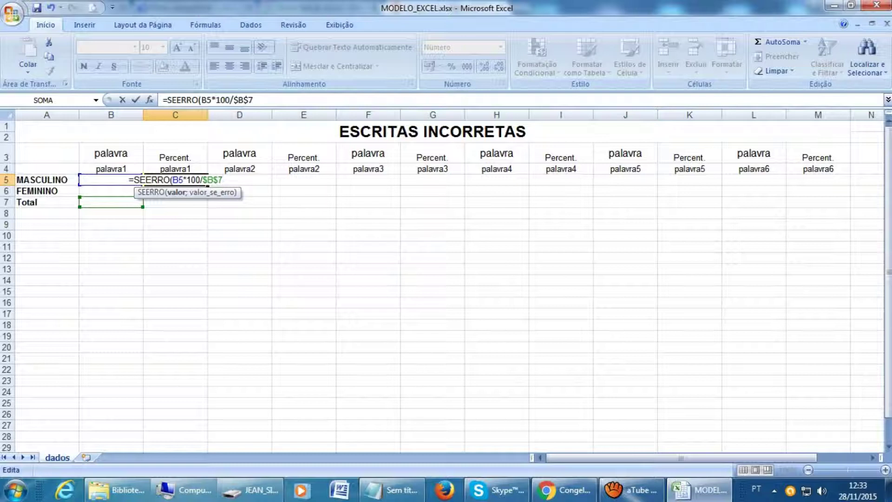
text(;")
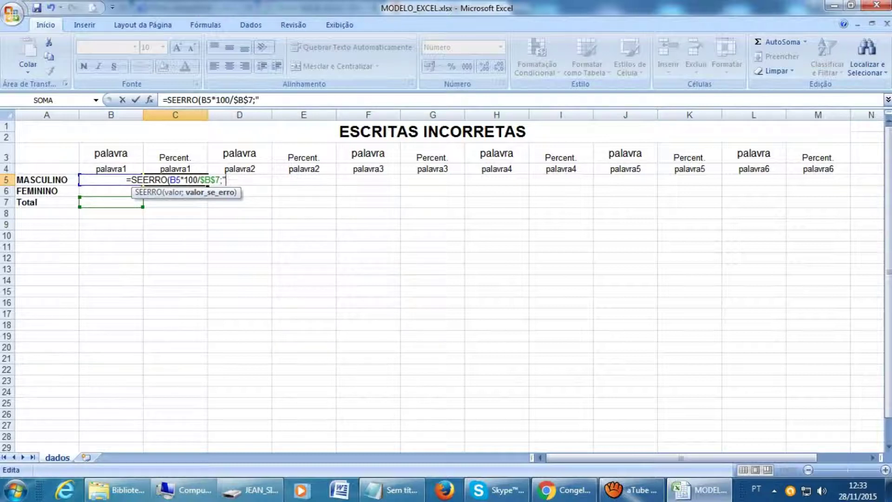
text("))
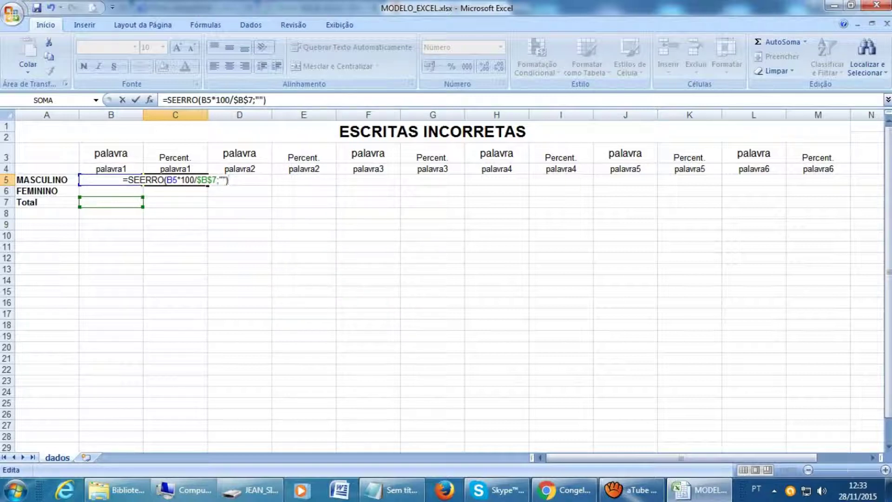
key(Return)
Check C5 with its SEERRO formula against the FEMININO and Total cells below it in column C
key(Up)
key(Down)
key(Up)
key(Down)
key(Down)
key(Down)
key(Up)
key(Up)
key(Up)
key(Down)
key(Down)
key(Up)
key(Up)
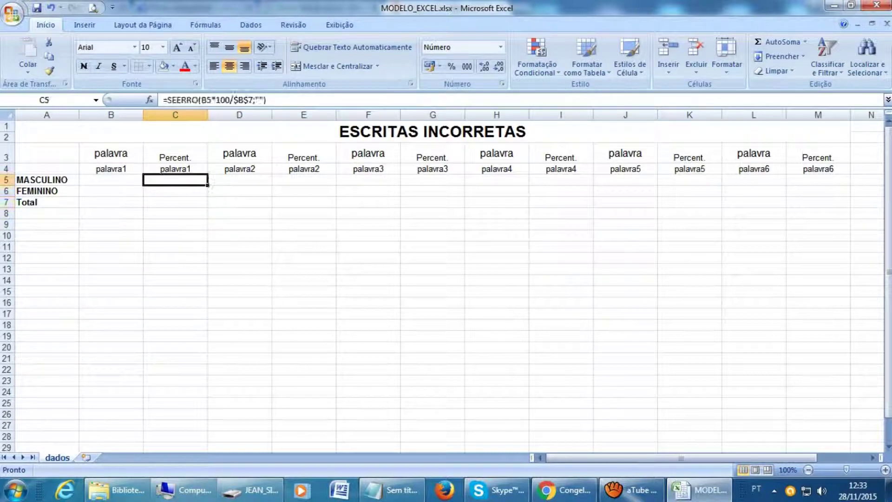
key(Down)
key(Up)
key(Down)
key(Up)
Review the SEERRO formula in C5 and fill it down to C6
key(F2)
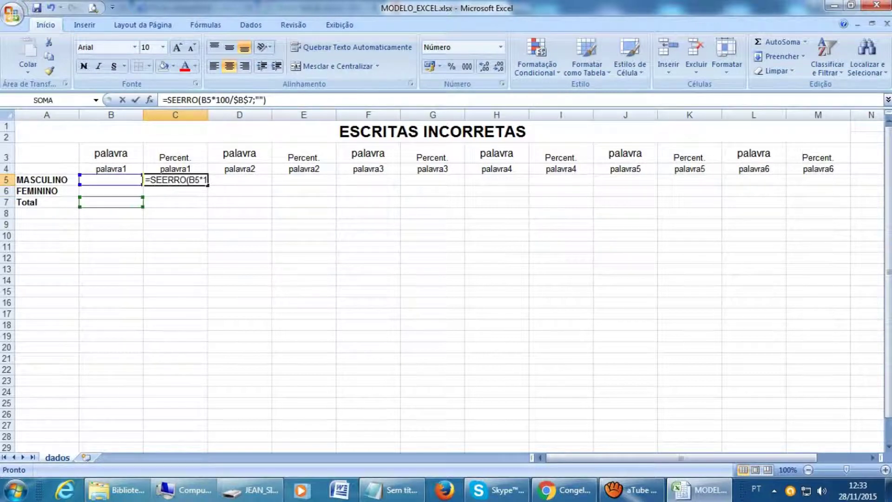
key(shift+Home)
key(Return)
key(Up)
drag(208, 185, 208, 197)
Enter the total formula =C5+C6 in C7
click(176, 203)
text(=)
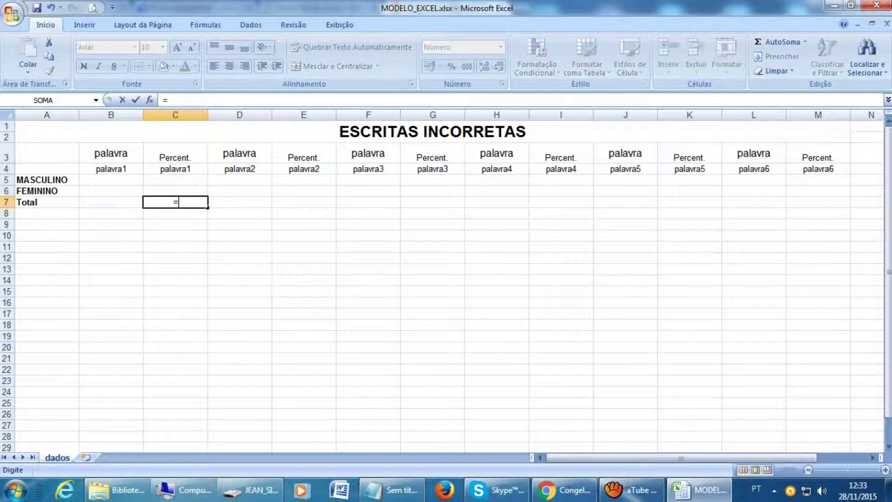
key(Up)
key(Up)
text(+)
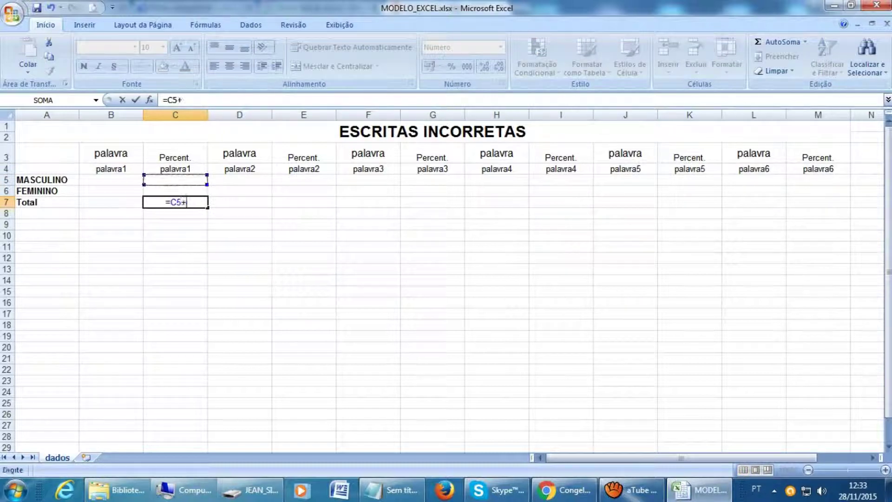
key(Up)
key(Return)
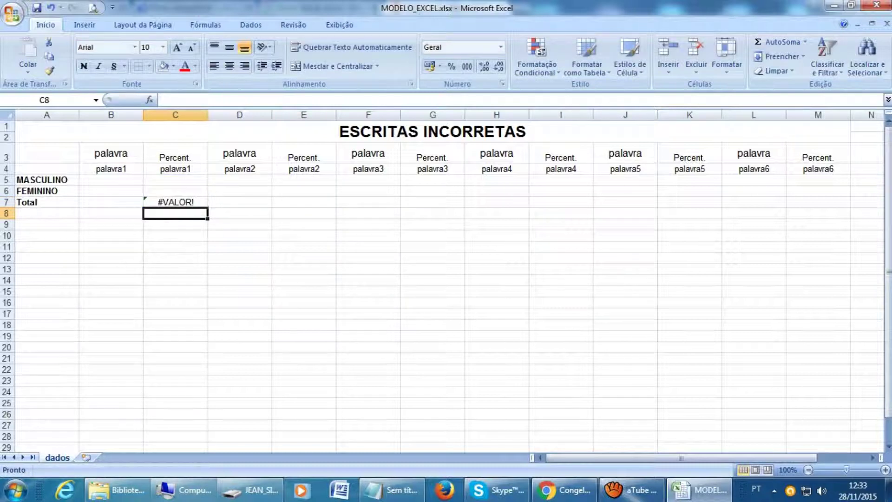
Wrap the sum in C7 in SEERRO with an empty-text error result, as =SEERRO(C5+C6;"")
click(175, 202)
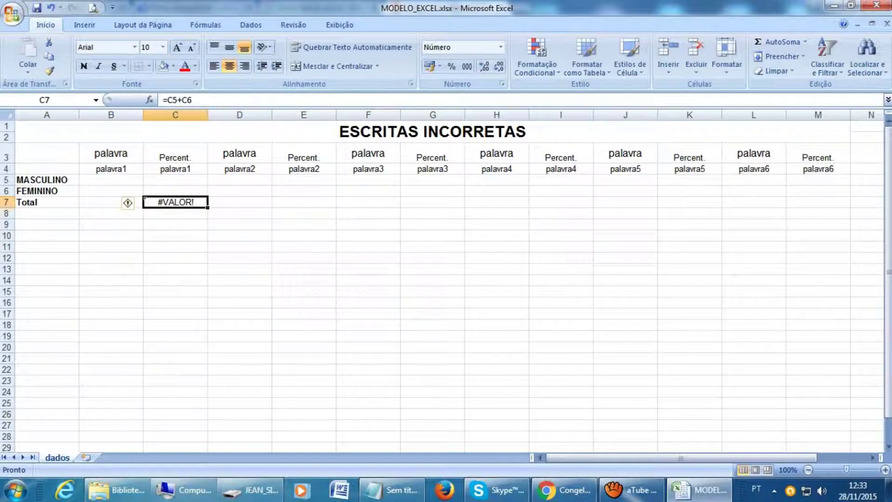
key(F2)
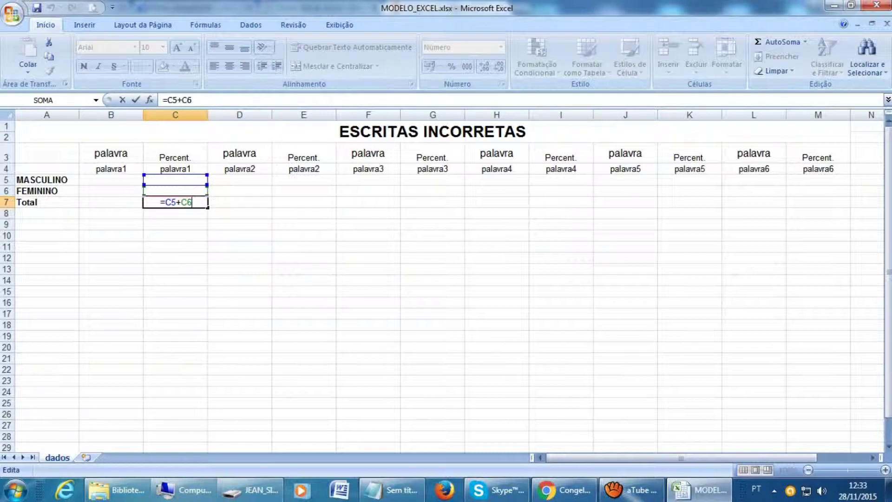
click(164, 202)
text(SE)
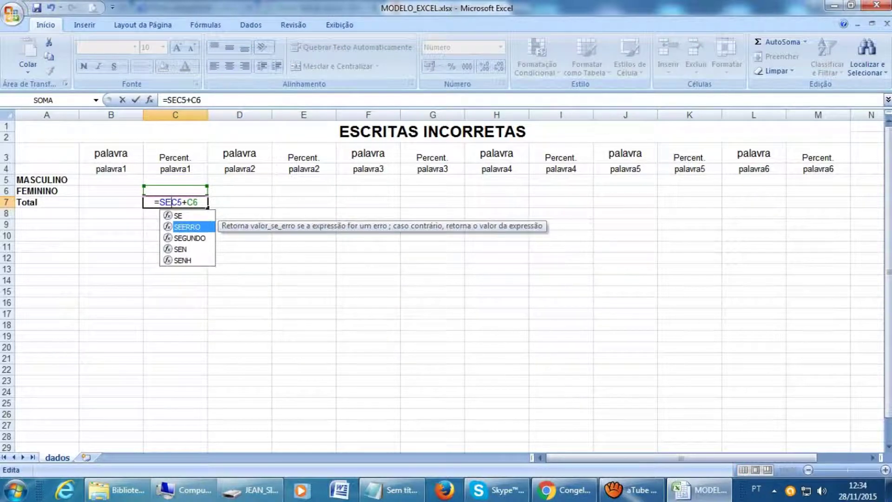
key(Tab)
key(Right)
key(Right)
key(Right)
key(Right)
key(Right)
text(;""))
key(Return)
Enter the palavra1 test counts 4 in B5, 1 in B6 and 10 in B7
key(Up)
key(Up)
key(Up)
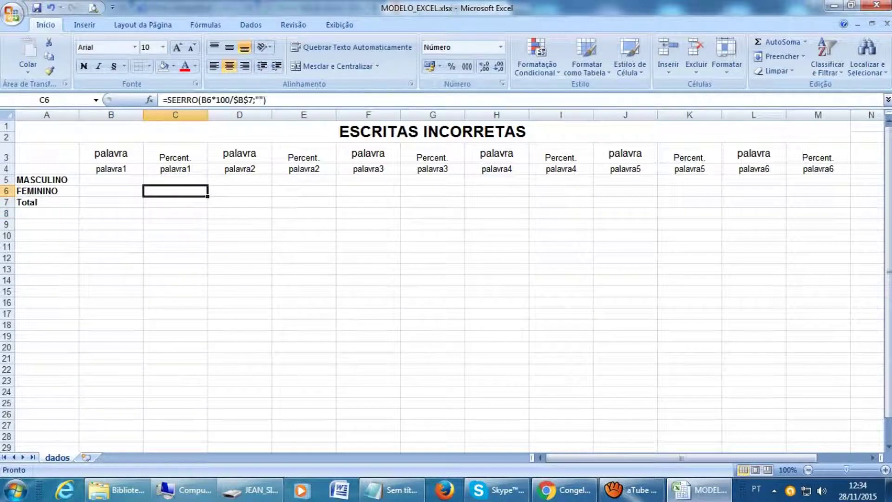
key(Left)
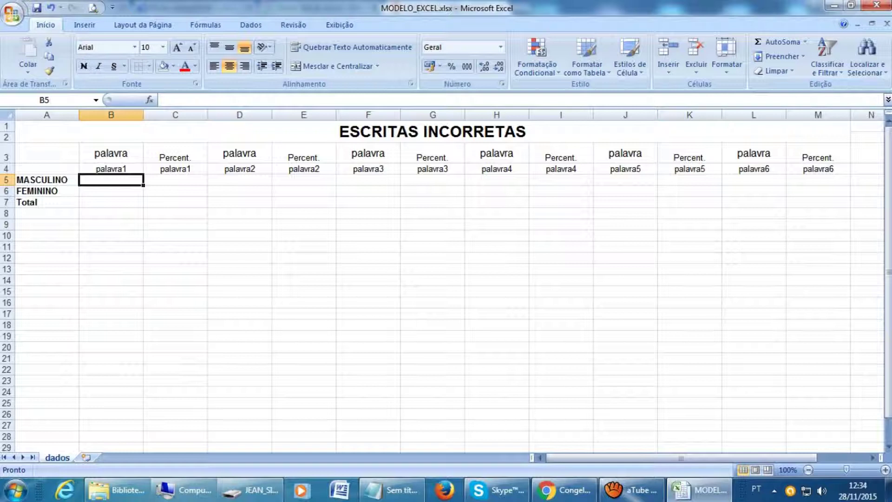
text(4)
key(Return)
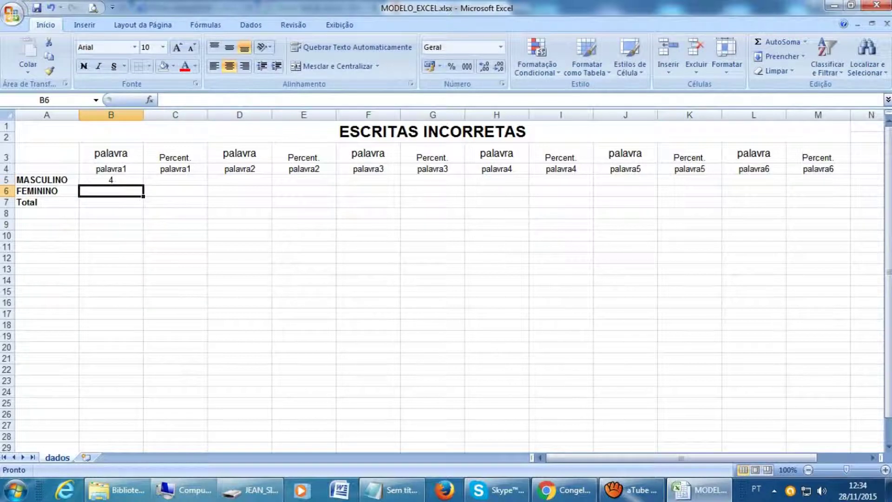
text(1)
key(Return)
text(10)
key(Return)
Check the calculated percentages and formulas in C5:C7 against the test counts in B5:B7
key(Up)
key(Up)
key(Up)
key(Right)
key(Down)
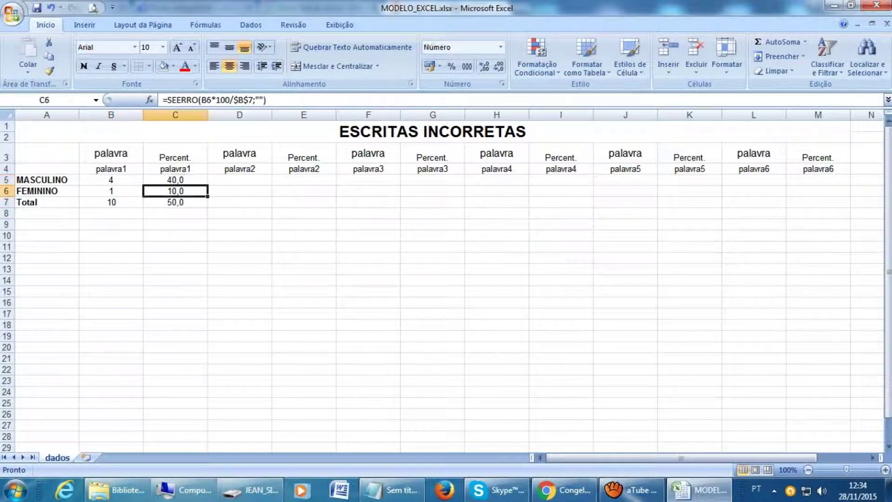
key(Down)
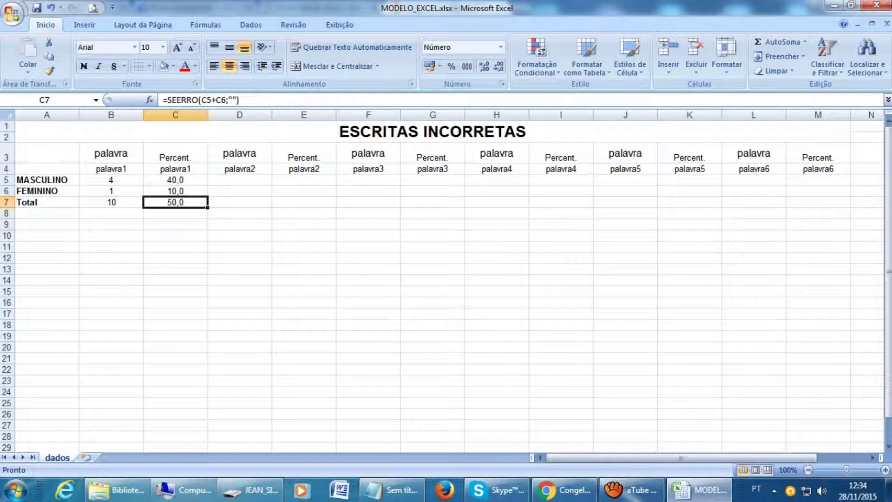
key(Left)
key(Up)
key(Up)
key(Down)
key(Down)
key(Down)
key(Up)
key(Right)
key(Up)
key(Up)
key(Down)
key(Down)
Enter the palavra2 percentage formula =D5*100/$D$7 in E5 and fill it down to E6
key(Right)
key(Up)
key(Left)
key(Right)
key(Up)
key(Left)
key(Right)
key(Right)
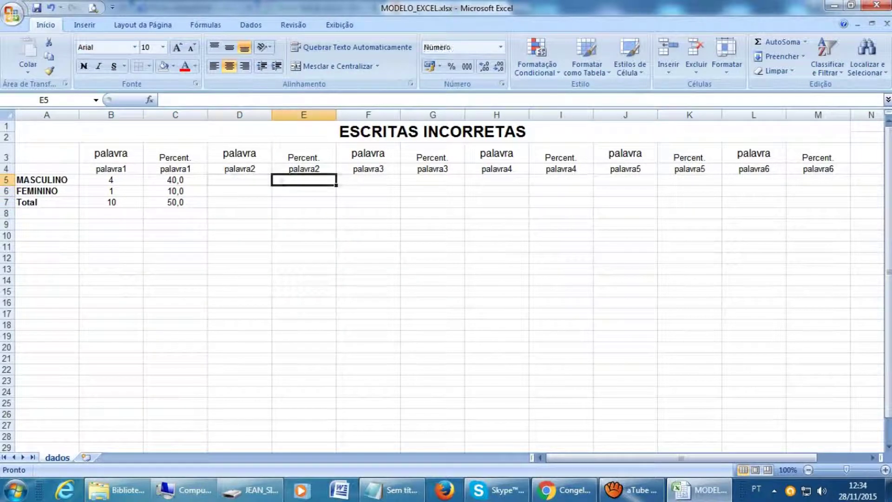
text(=)
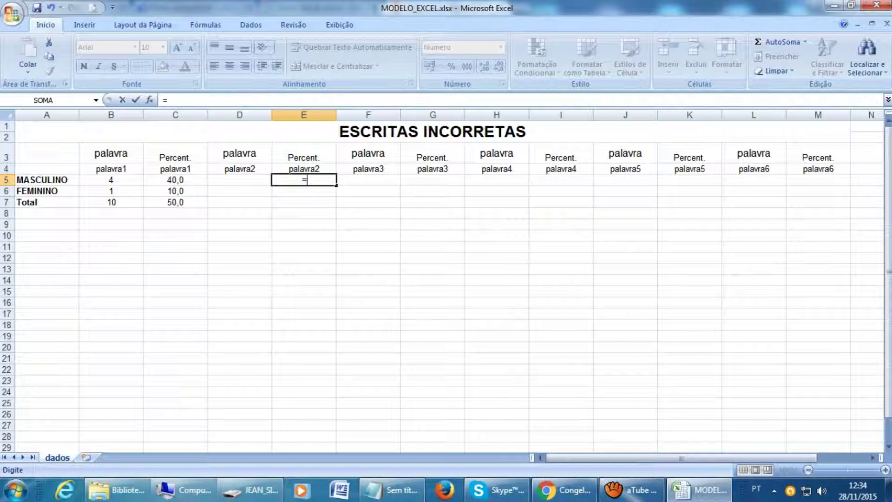
text(D5)
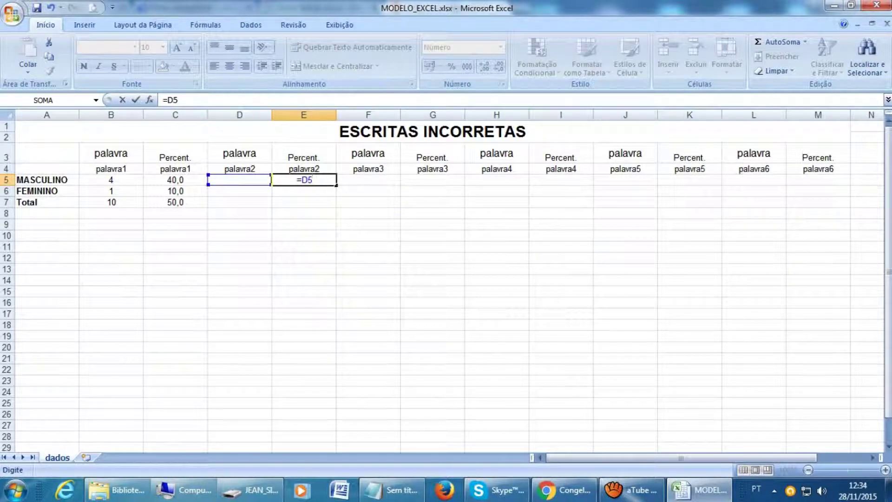
text(*100/$D$7)
key(F4)
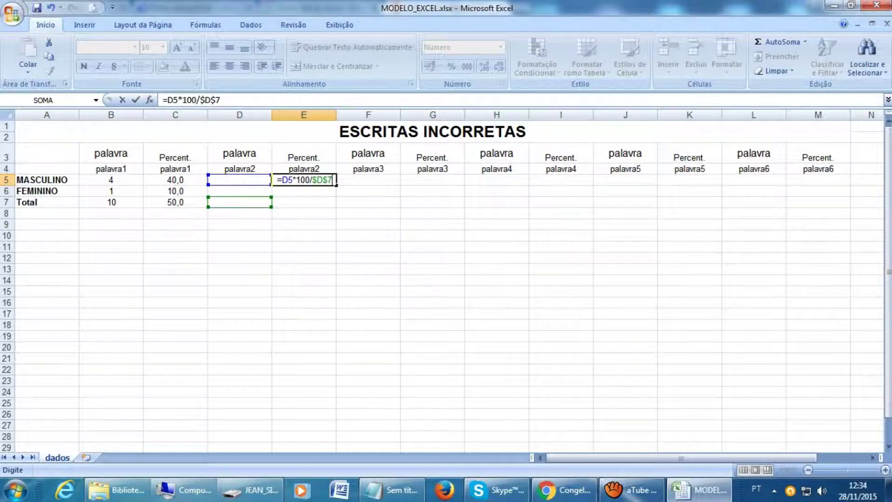
key(Return)
key(Up)
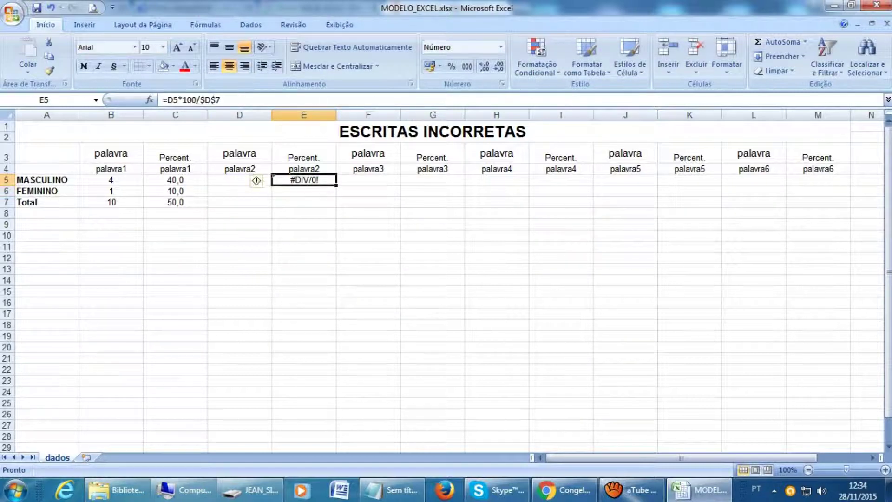
drag(336, 185, 336, 195)
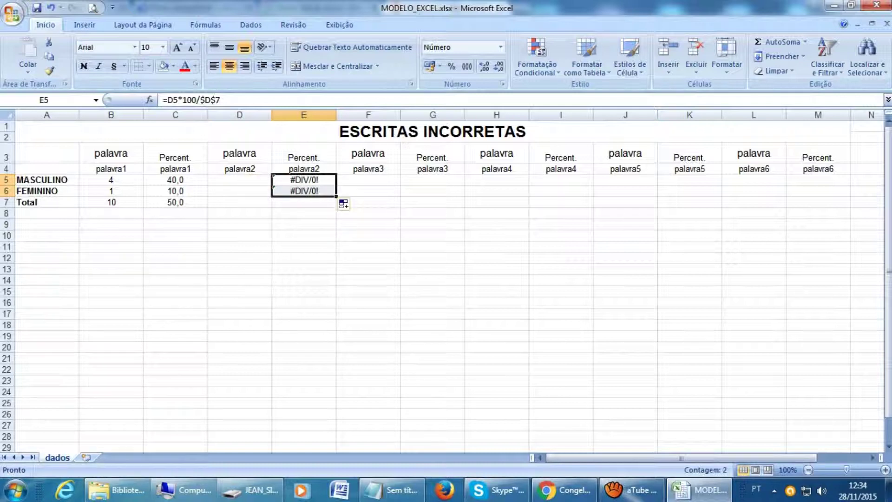
Enter the palavra2 percentage total =E5+E6 in E7
click(303, 203)
text(=)
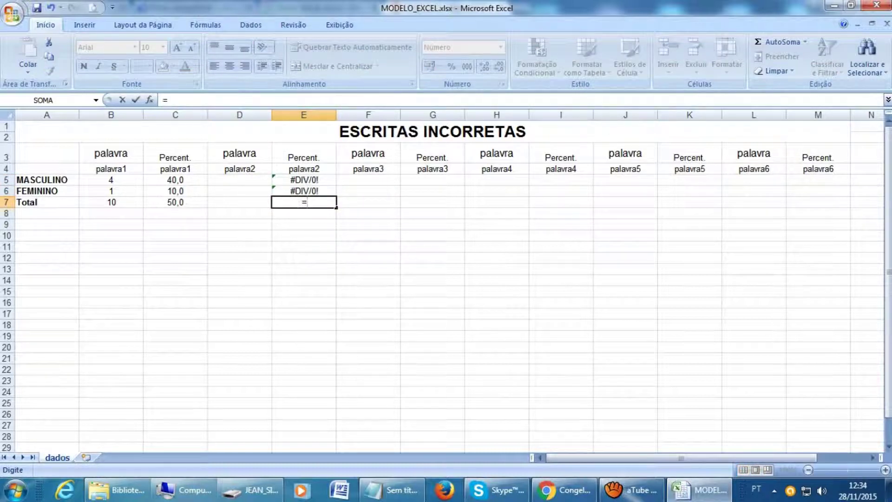
text(E)
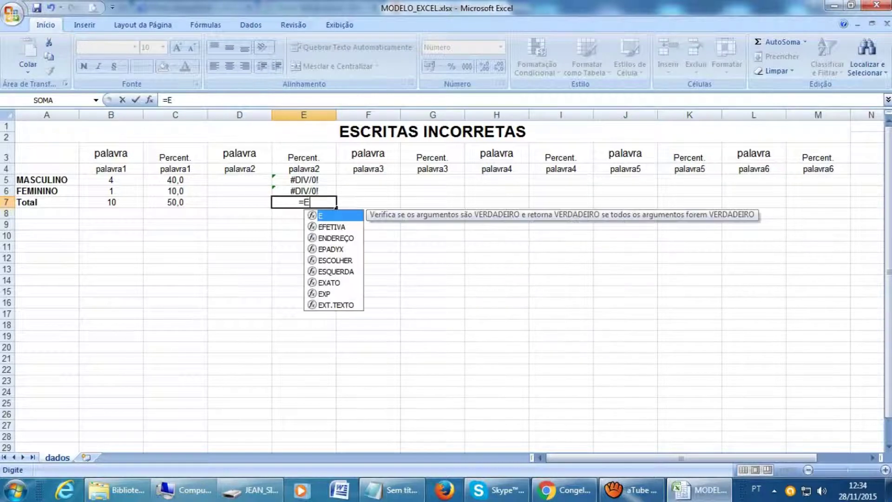
text(5+E5)
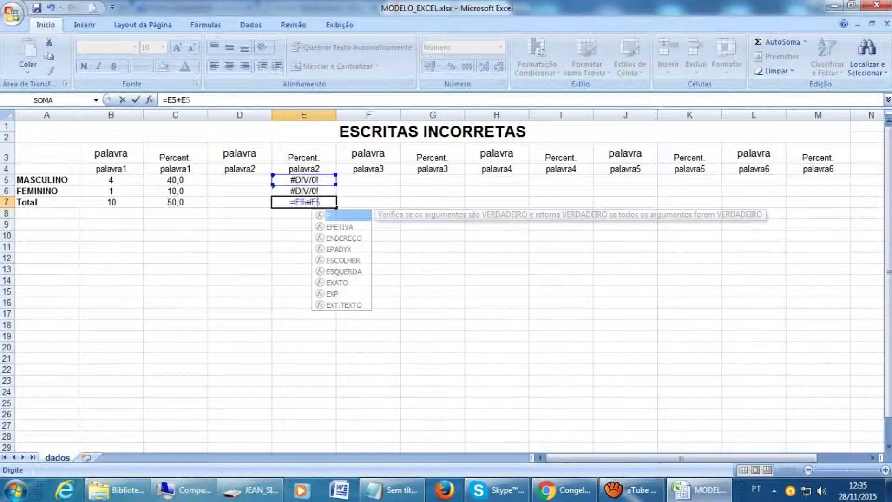
key(Return)
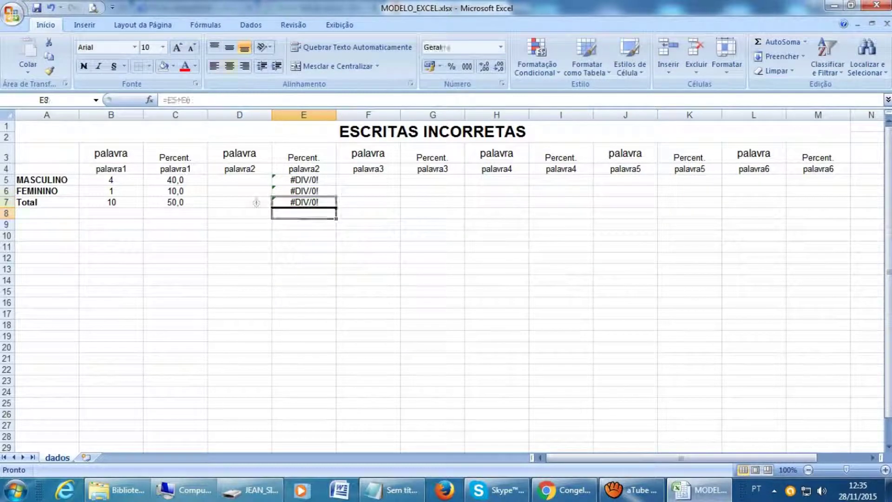
Wrap the E5 percentage in SEERRO, as =SEERRO(D5*100/$D$7;""), and fill the formula down to E6
key(Up)
key(Up)
key(Up)
key(Down)
key(Up)
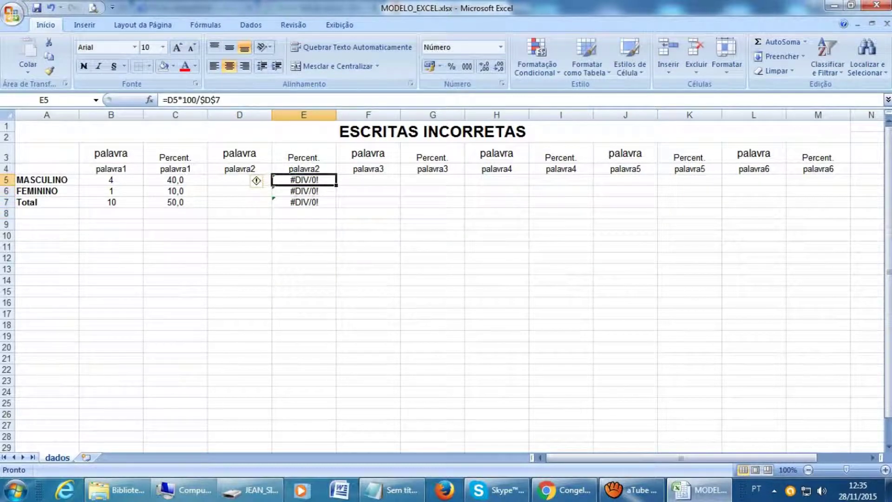
key(F2)
key(Left)
key(Left)
key(Left)
key(Left)
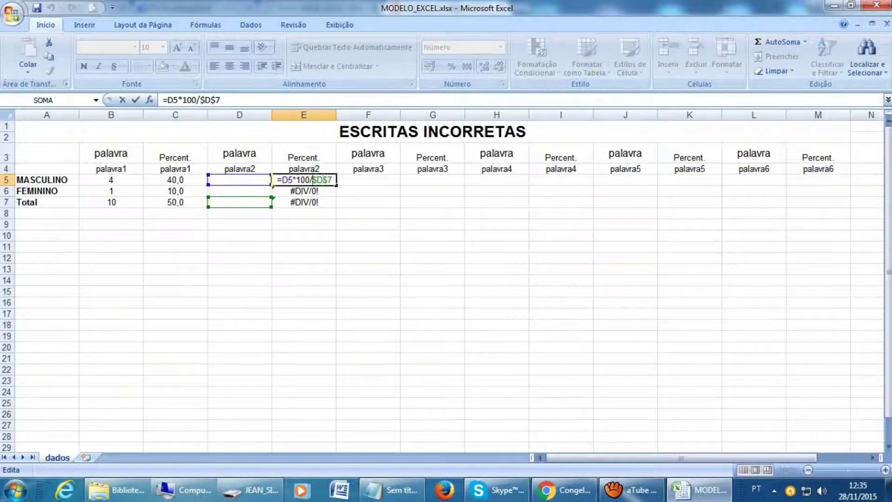
key(Left)
key(Left)
key(Left)
text(SE)
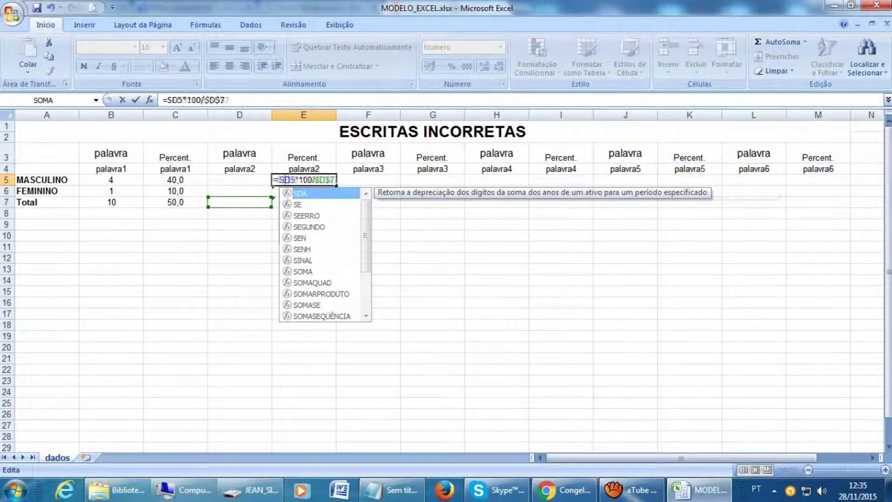
key(Down)
key(Tab)
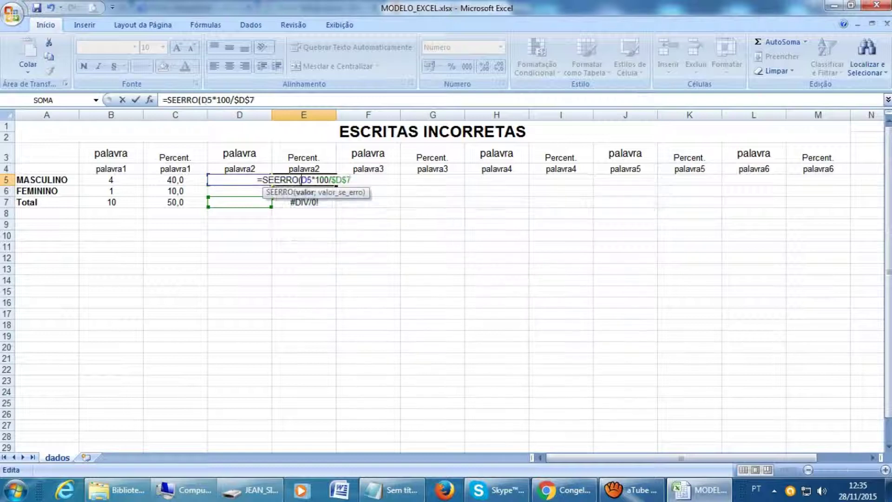
key(Right)
key(Right)
key(Right)
key(Right)
key(Right)
key(Right)
key(Right)
key(Right)
key(Right)
key(Right)
key(Right)
text(;""))
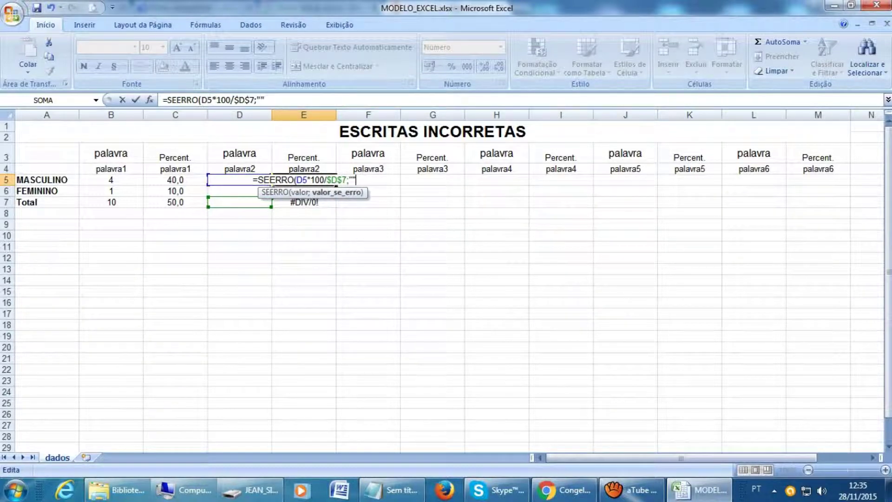
click(304, 180)
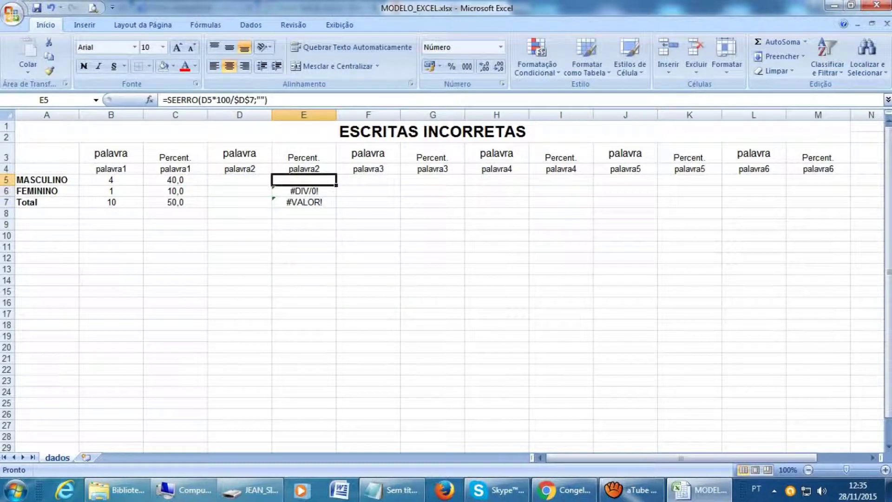
drag(336, 185, 336, 195)
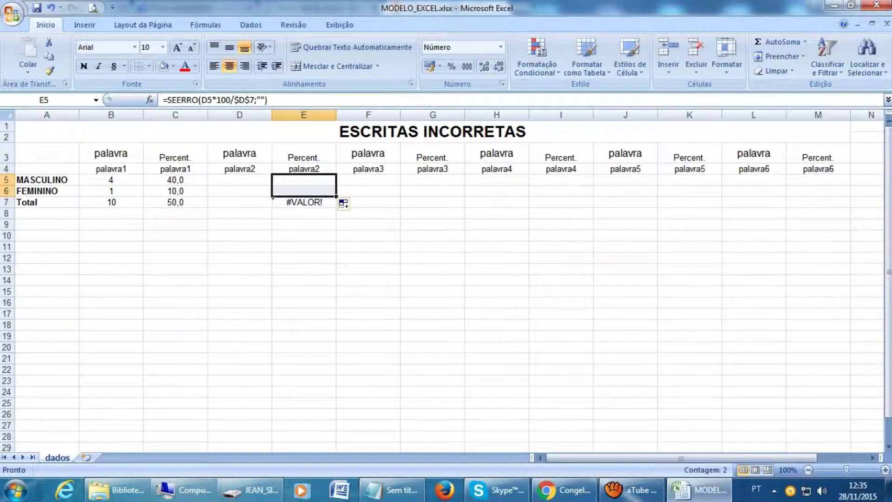
Wrap the palavra2 percentage total in E7 in SEERRO, as =SEERRO(E5+E6;"")
click(325, 202)
key(F2)
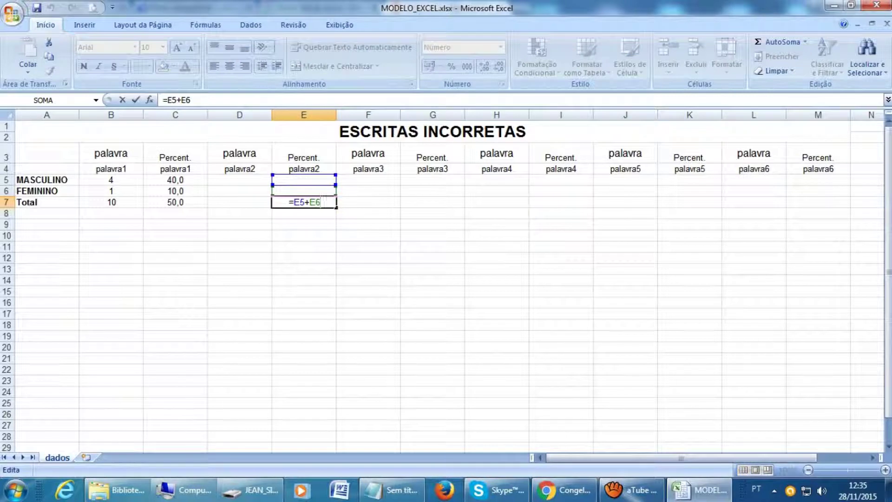
click(290, 202)
text(E)
key(BackSpace)
text(SEE)
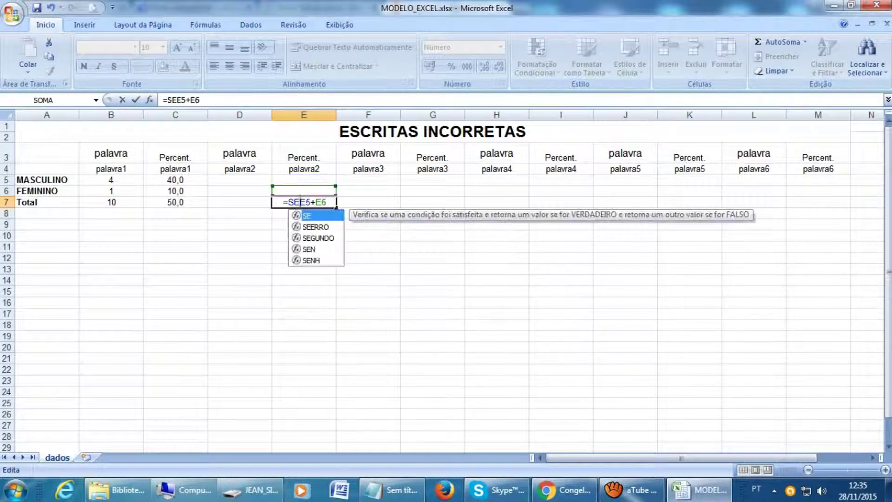
key(Tab)
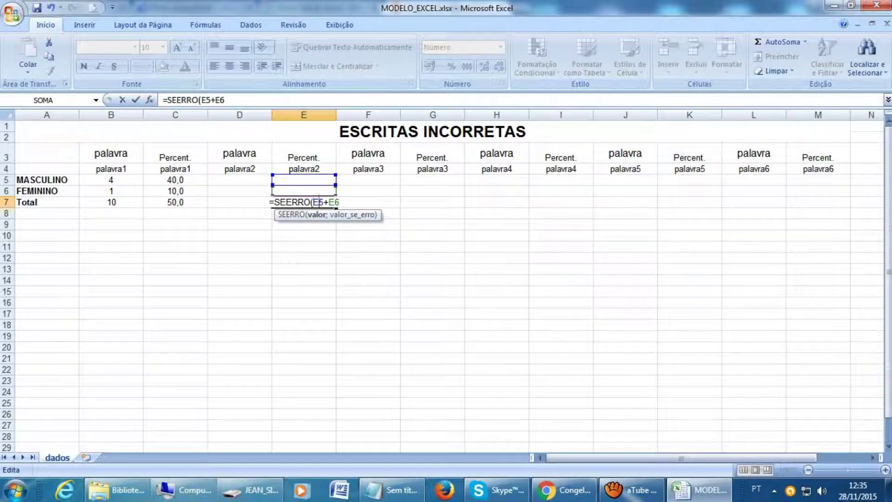
text(;)
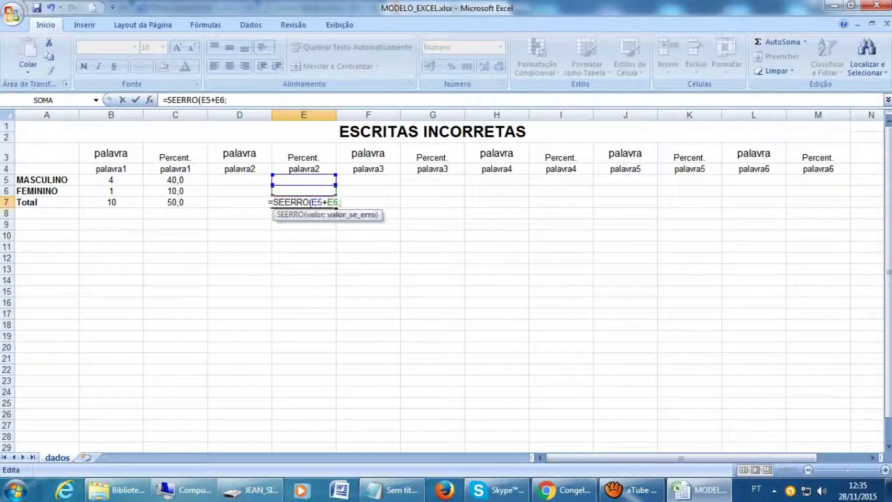
text(""))
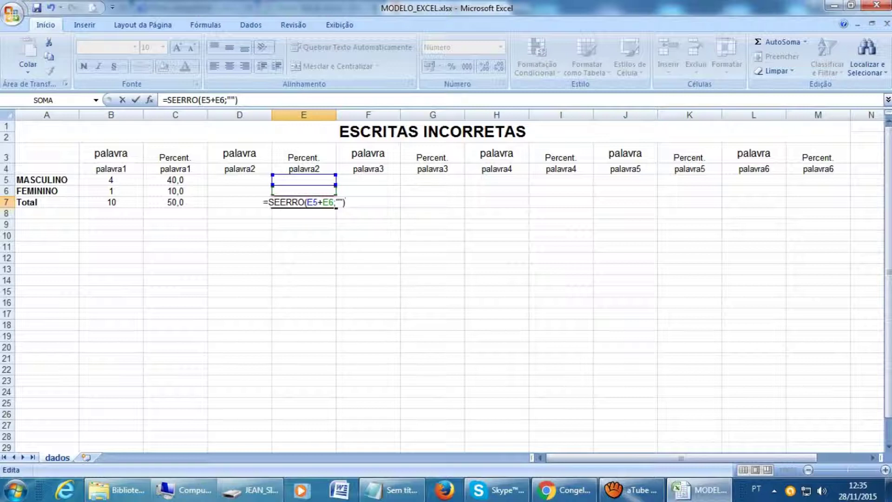
key(Return)
key(Up)
key(Left)
key(Up)
key(Up)
key(Right)
key(Right)
key(Left)
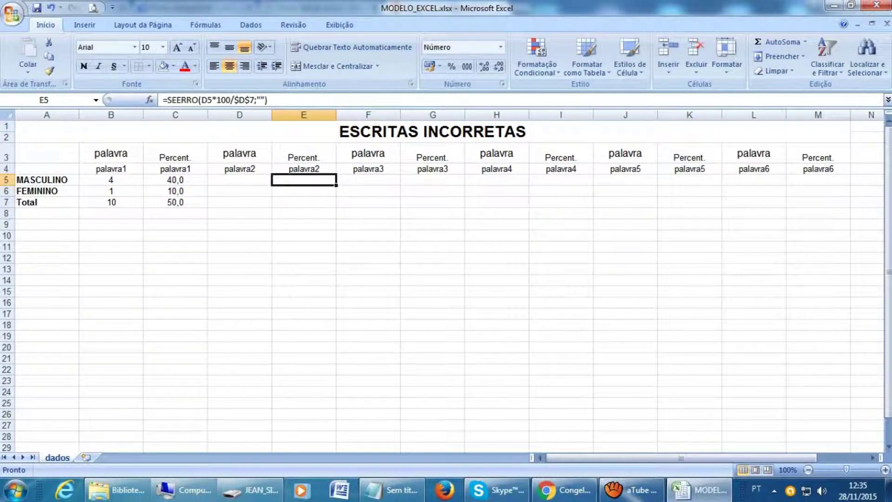
key(Right)
key(Right)
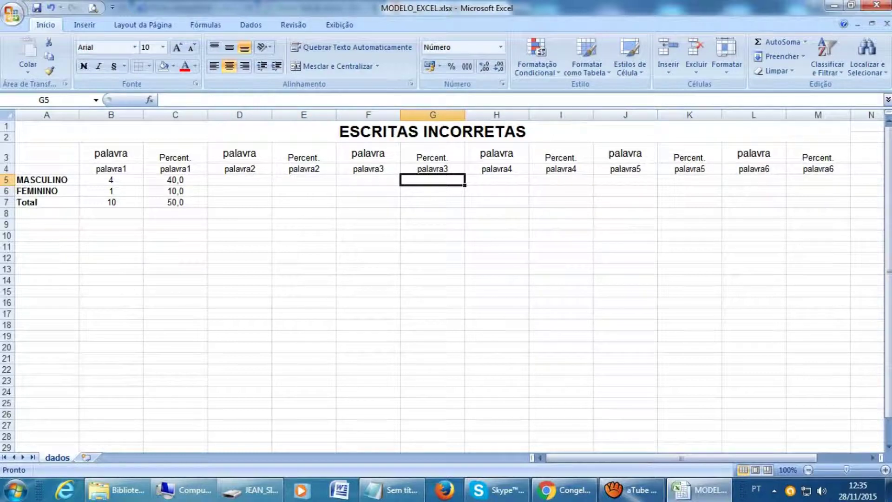
key(Up)
key(Up)
key(Down)
key(Down)
key(Down)
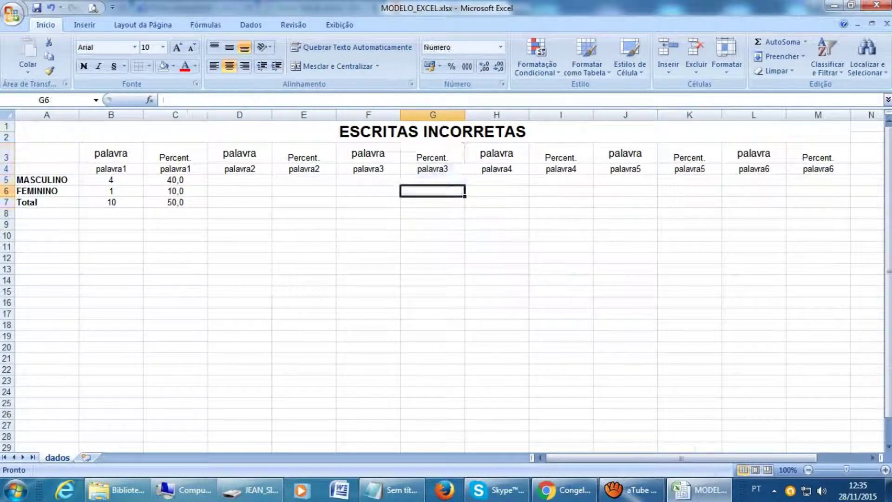
key(Left)
key(Up)
key(Right)
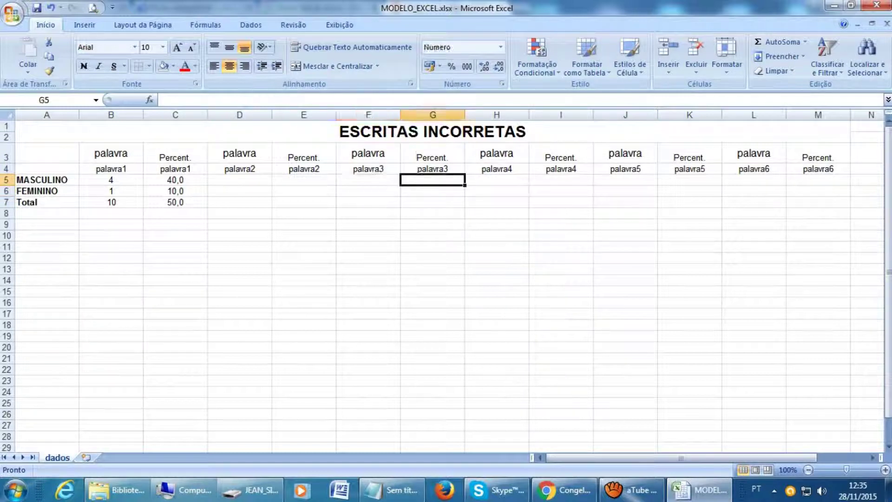
Enter the palavra2 test counts 5, 1 and 10 in D5:D7
key(Left)
key(Left)
key(Left)
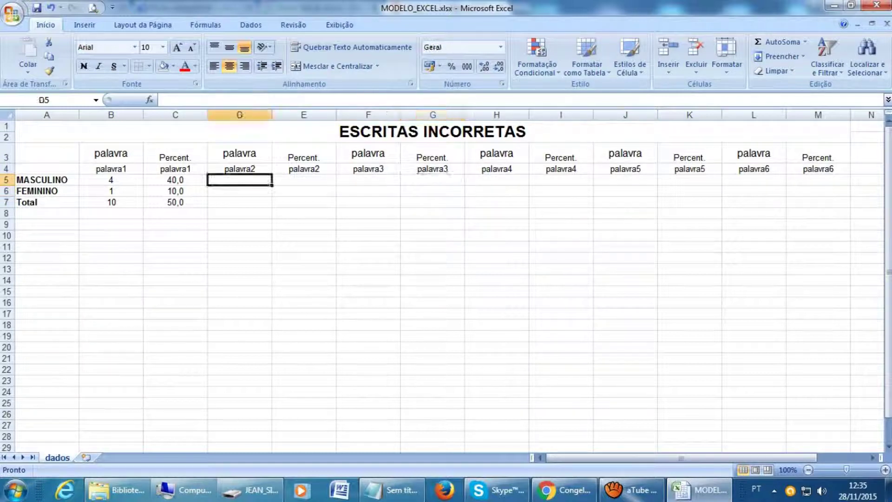
text(5)
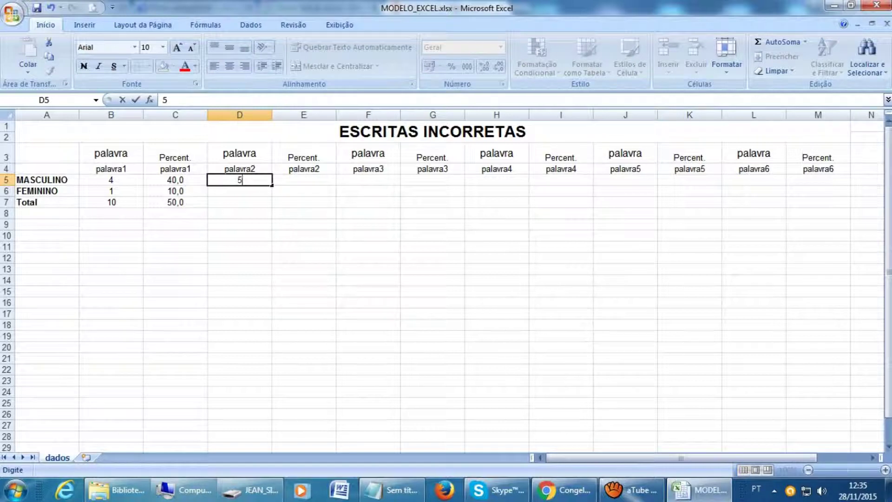
key(Return)
text(1)
key(Return)
text(10)
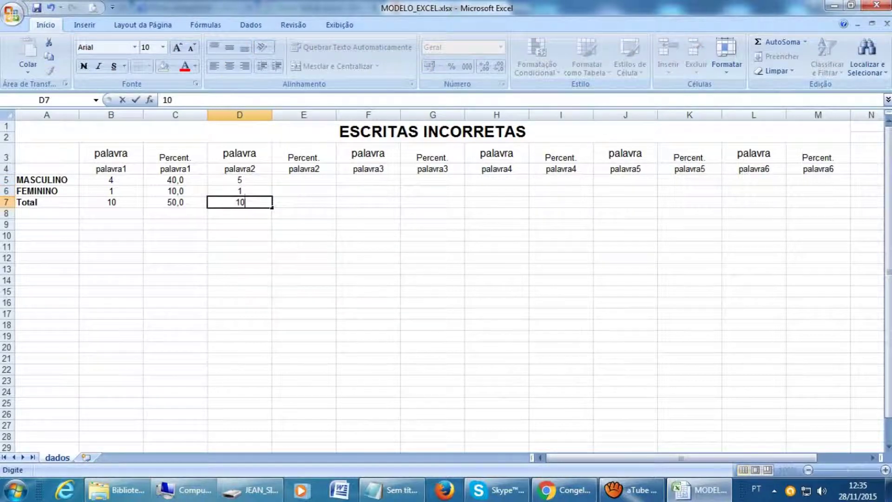
key(Tab)
key(Up)
key(Up)
key(Right)
key(Right)
key(Left)
key(Left)
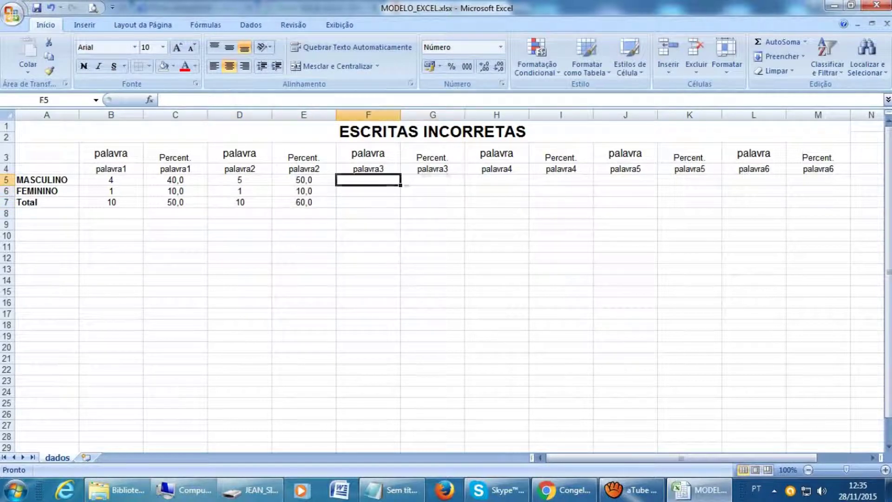
key(Down)
key(Up)
key(Up)
key(Down)
Enter the palavra3 percentage formula =SEERRO(F5*100/$F$7;"") in G5
key(Right)
key(Right)
text(=SE)
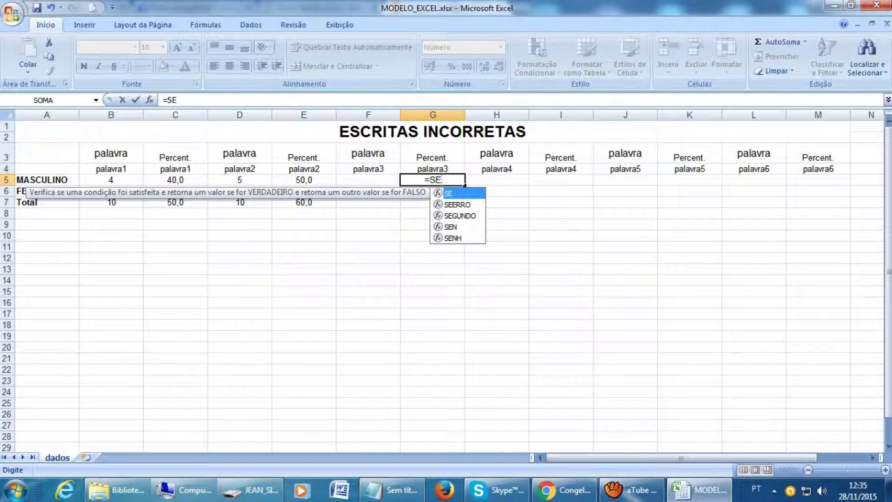
key(Down)
key(Tab)
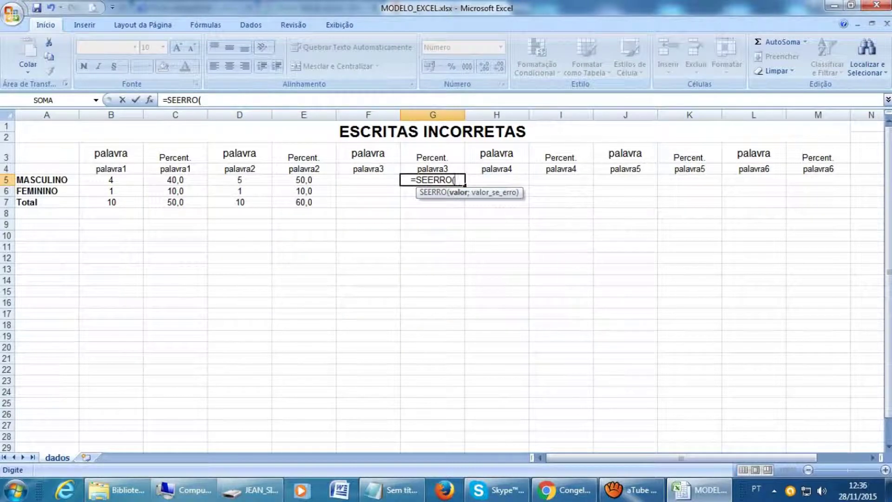
text(F)
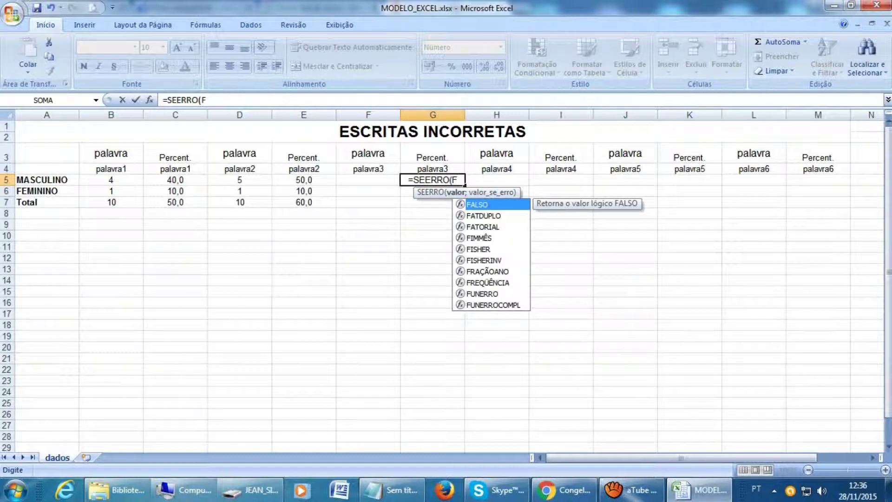
text(5)
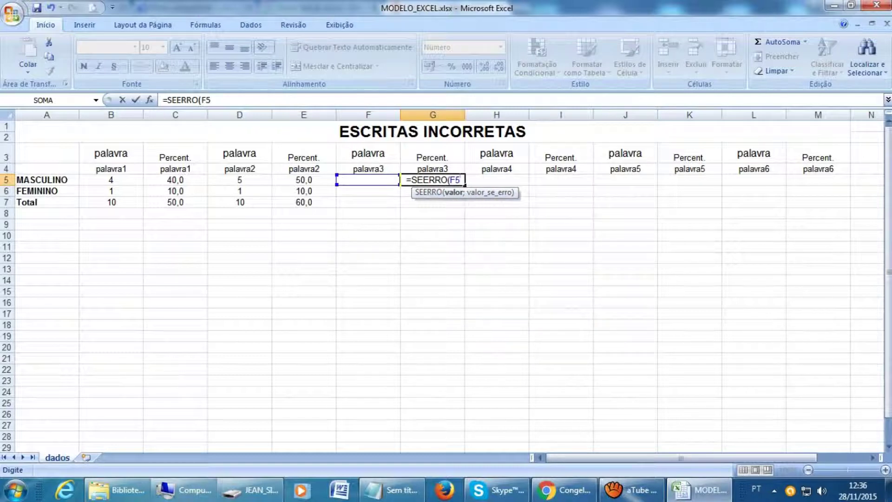
text(*100)
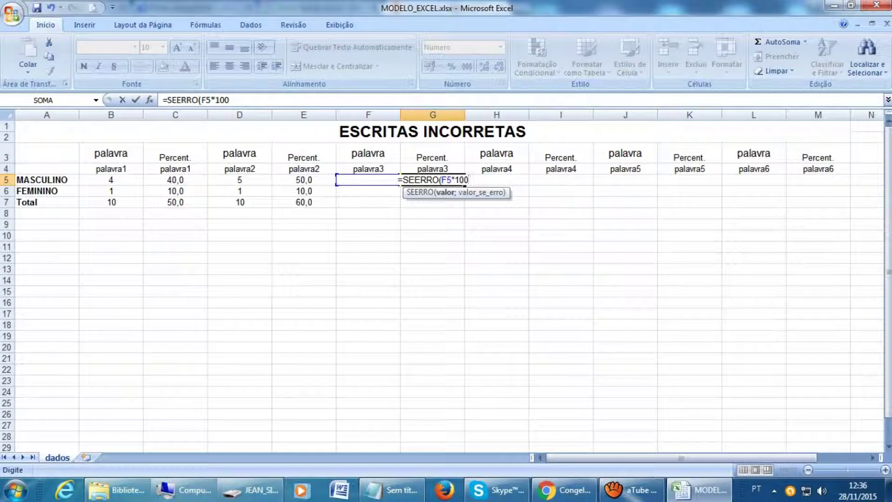
text(/)
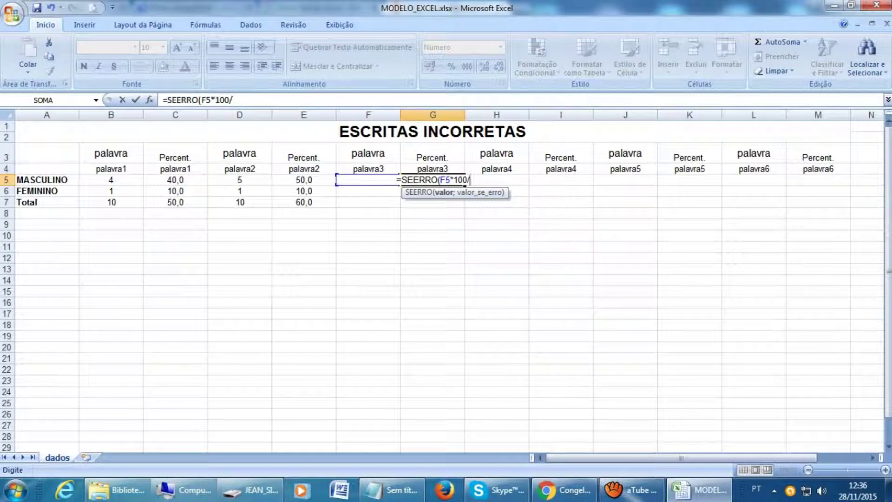
text(F7)
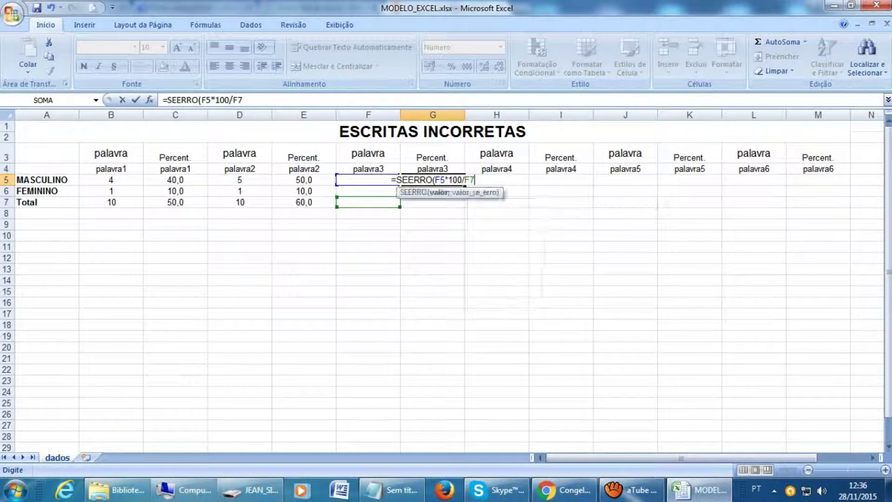
key(F4)
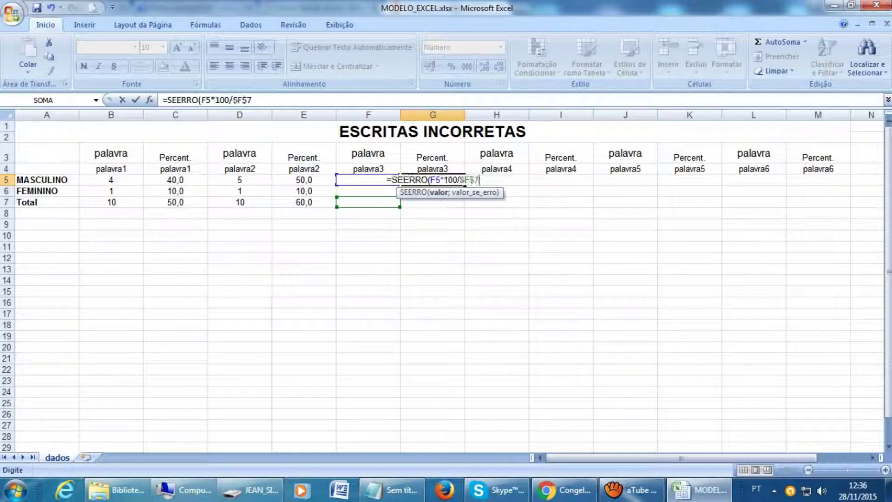
text(;""))
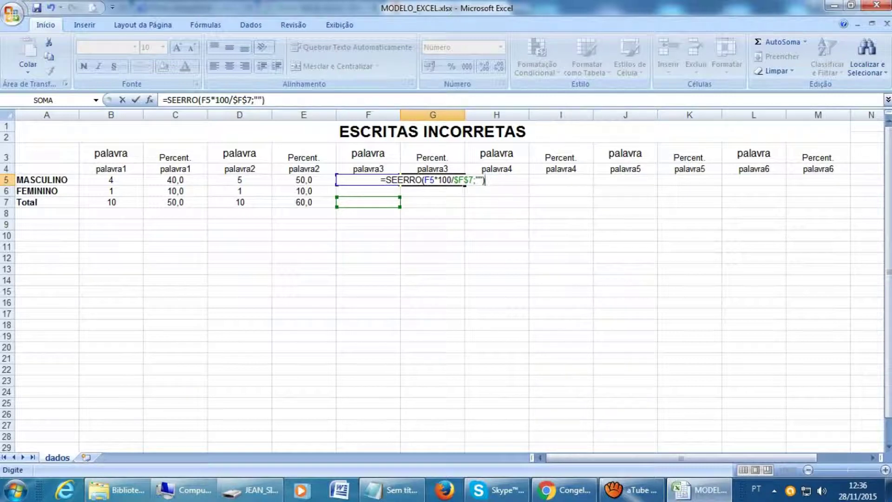
key(Return)
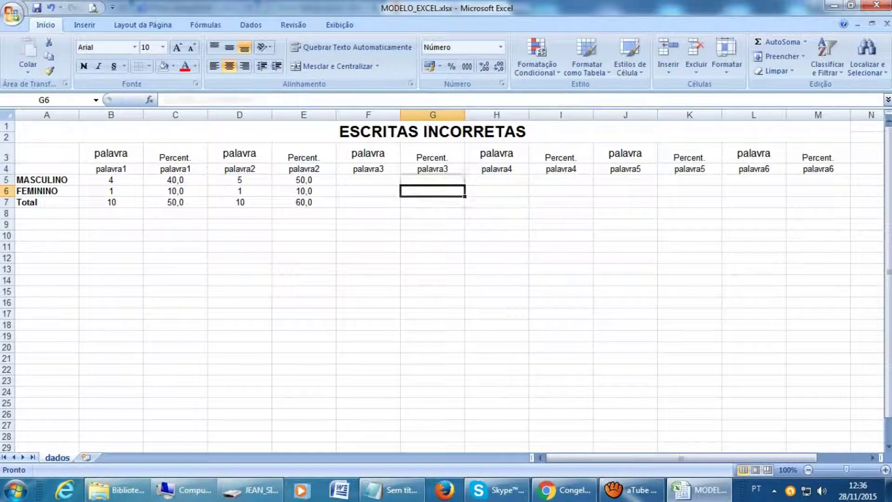
Fill the palavra3 percentage formula from G5 down to G6
click(432, 180)
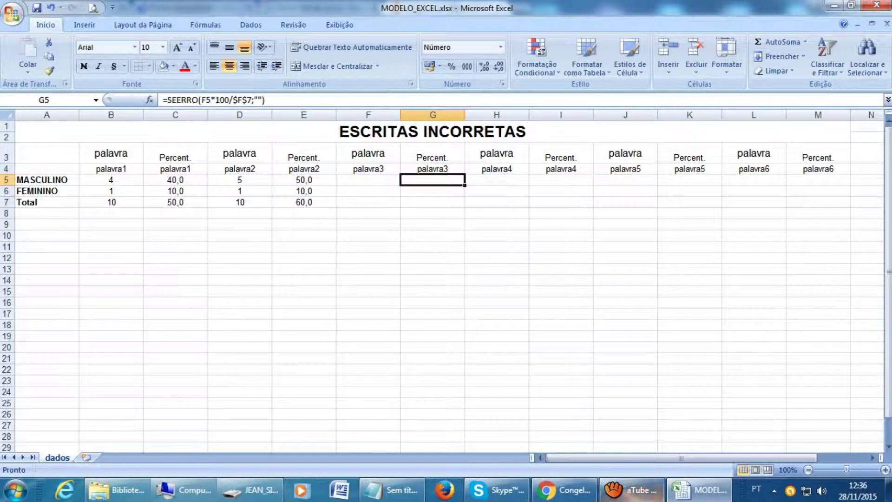
click(633, 490)
click(564, 276)
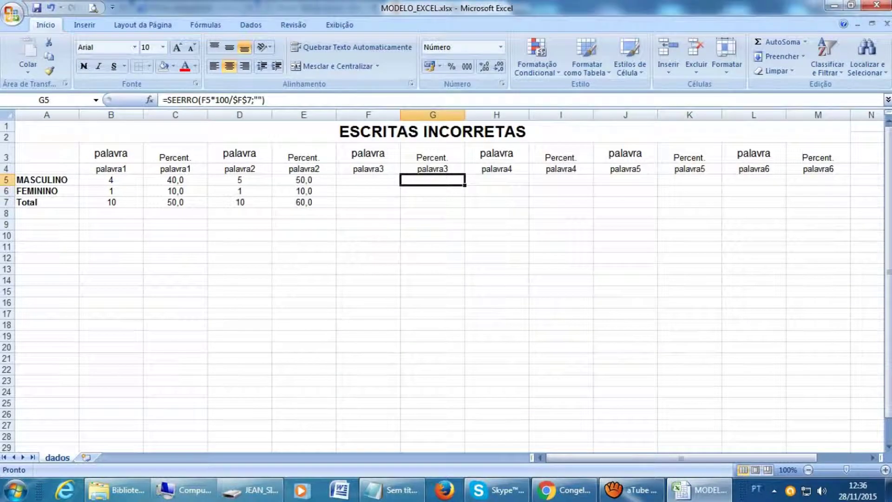
click(433, 191)
click(433, 180)
drag(465, 185, 465, 196)
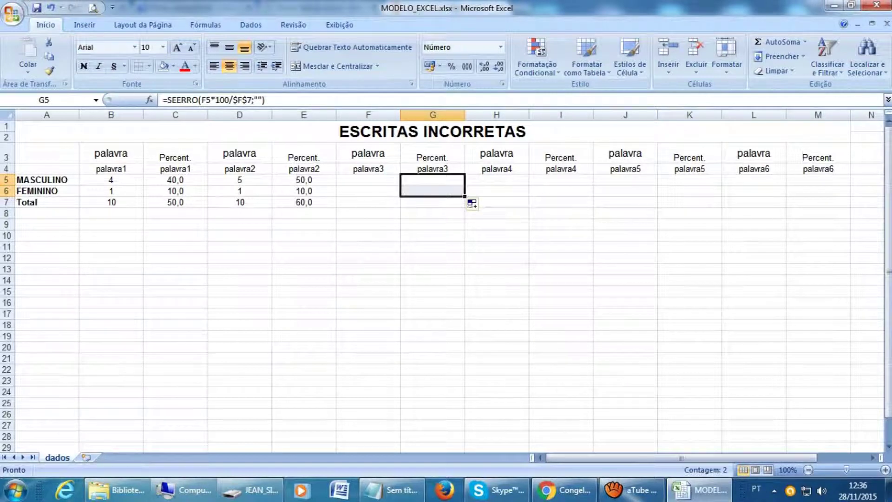
Enter the palavra3 percentage total =SEERRO(G5+G6;"") in G7
click(432, 202)
text(=SEE)
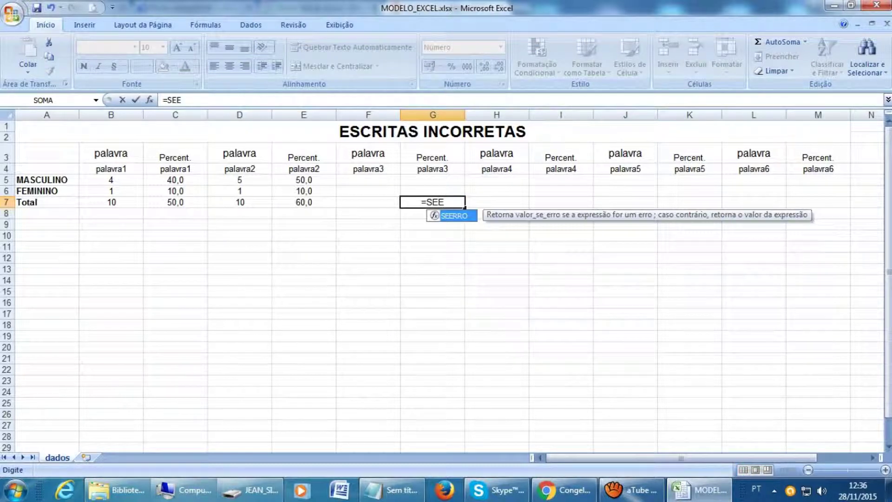
key(Tab)
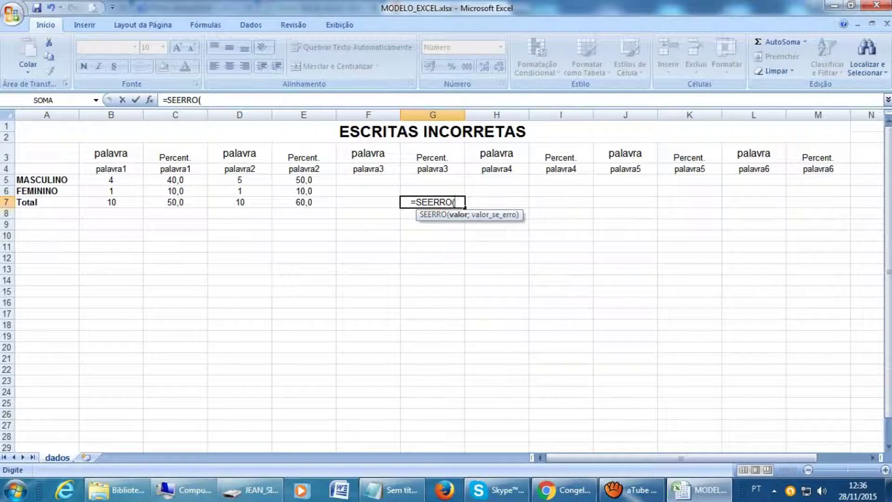
click(432, 180)
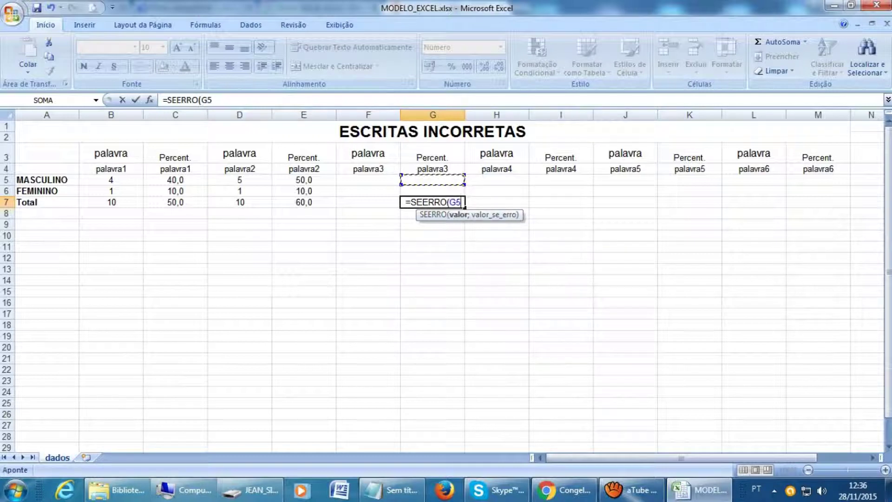
text(+)
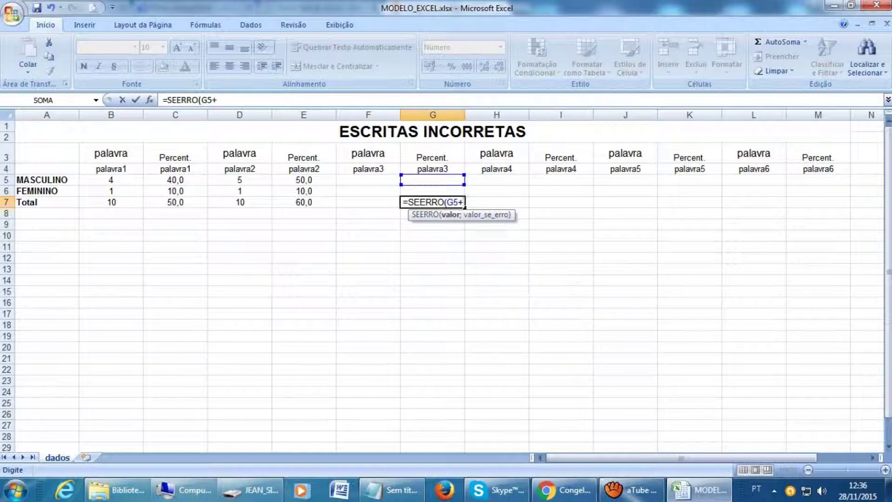
click(433, 191)
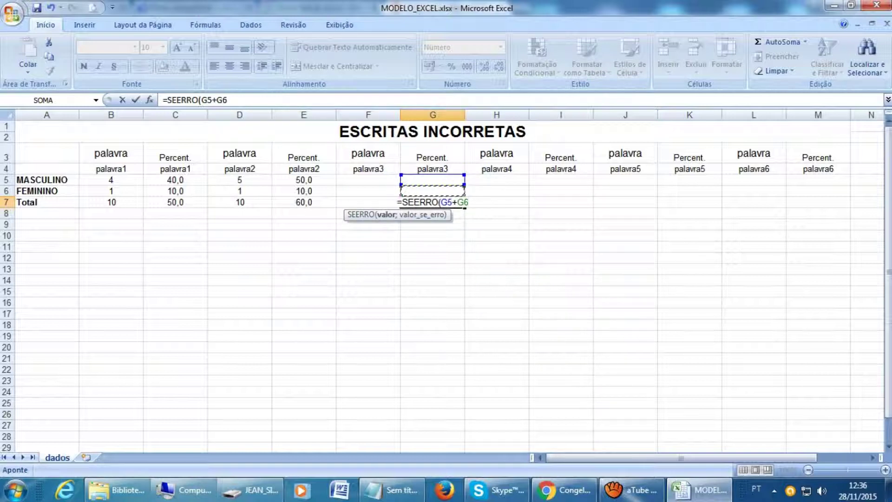
text(;"")
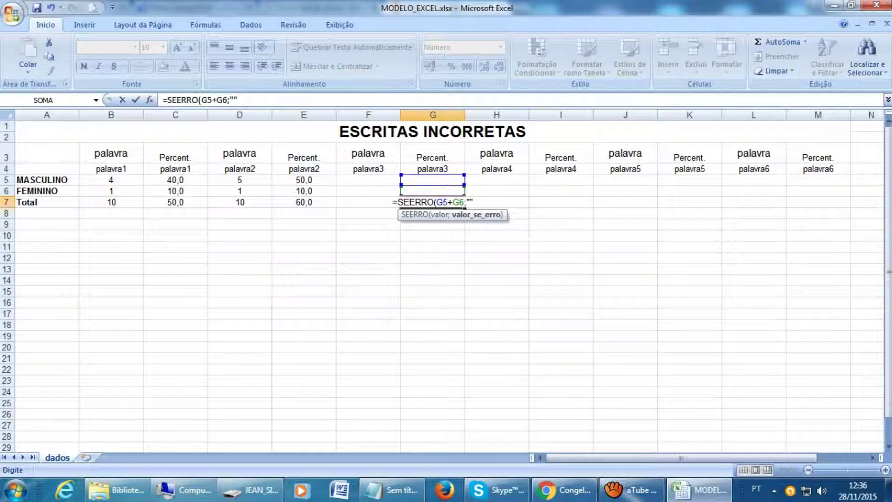
text())
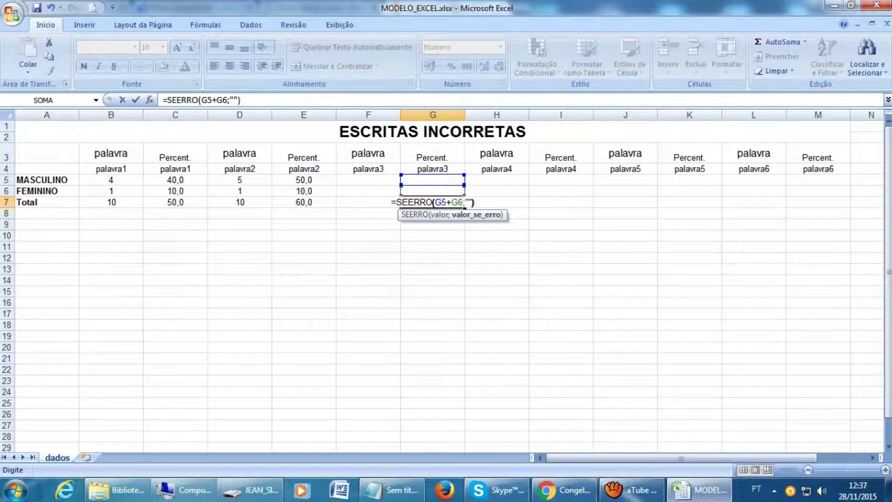
key(ctrl+Return)
Enter the palavra3 test counts 2, 1 and 10 in F5:F7 and check the percentage cells beside them
key(Up)
key(Up)
key(Left)
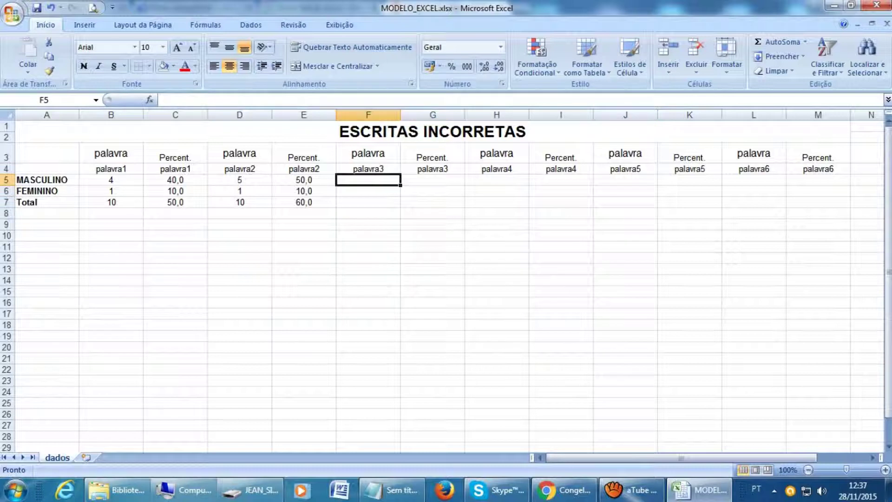
text(2)
key(Return)
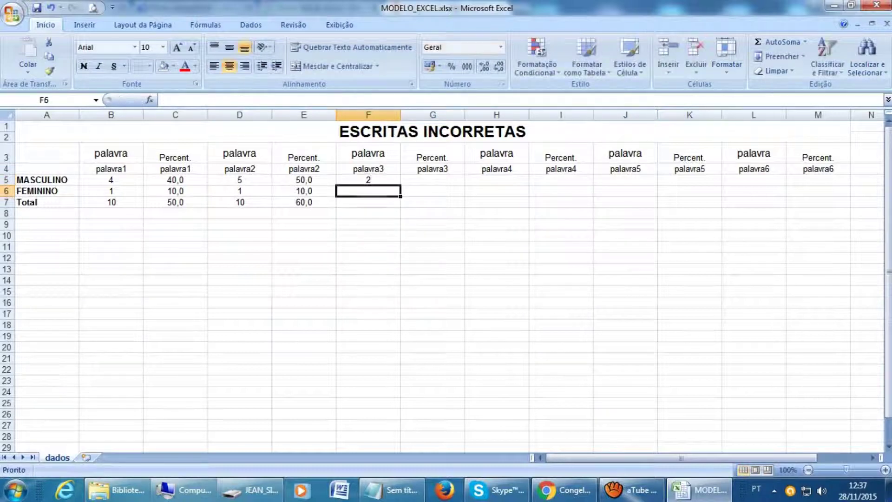
text(1)
key(Return)
text(10)
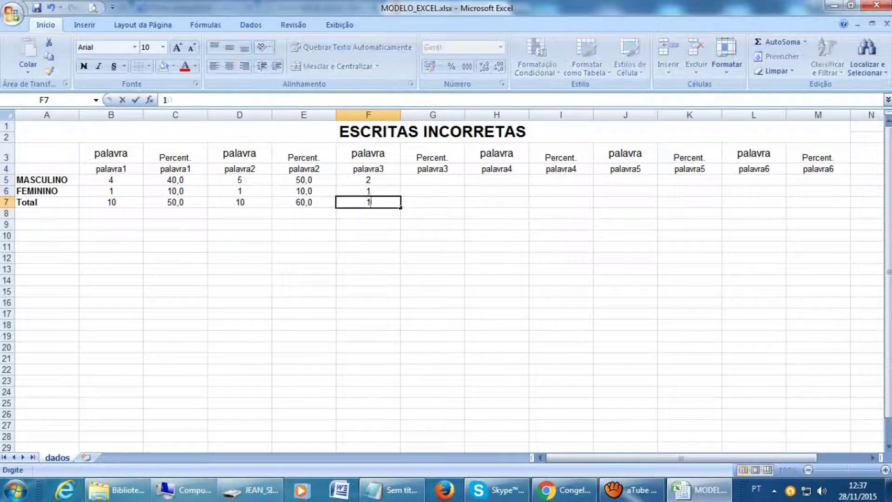
key(Tab)
key(Up)
key(Up)
key(Down)
key(Down)
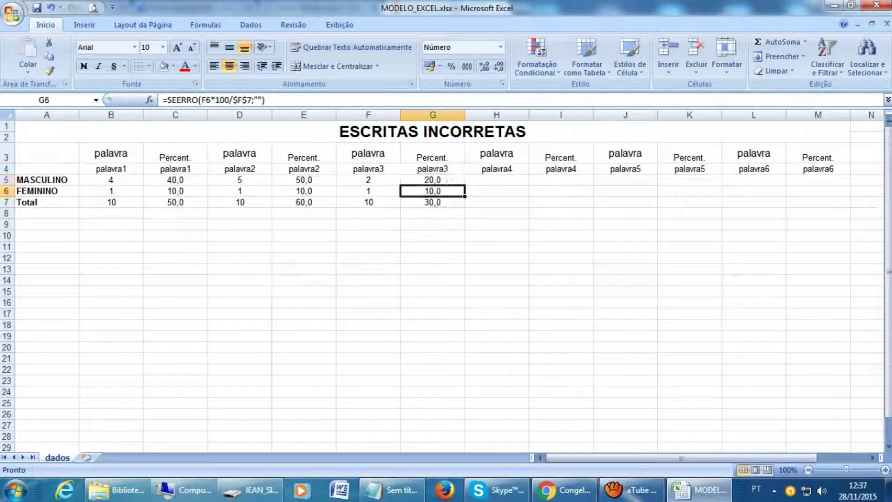
key(Left)
key(Right)
Enter the palavra4 percentage formula =SEERRO(H5*100/$H$7;"") in I5 and fill it down to I6
key(Up)
key(Up)
key(Right)
key(Right)
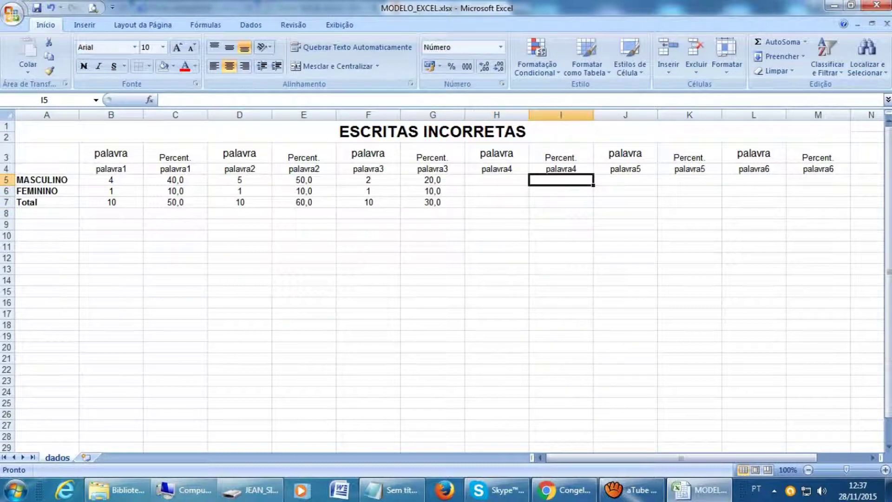
text(=)
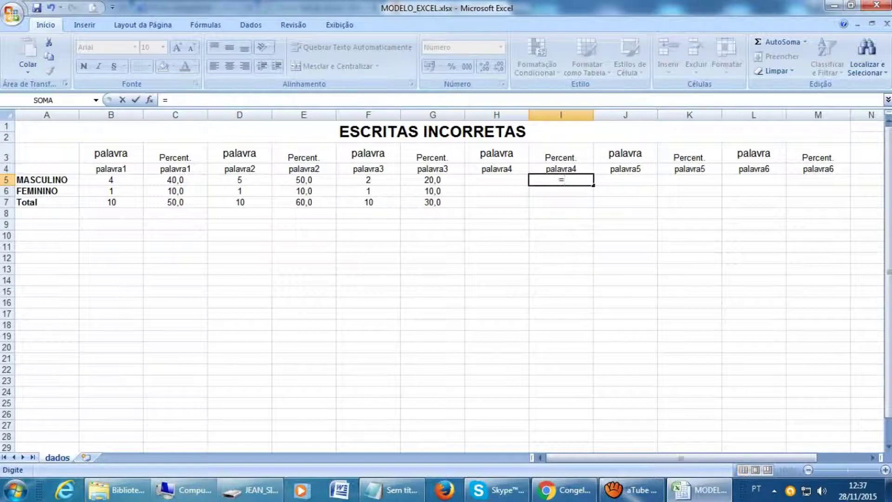
text(SE)
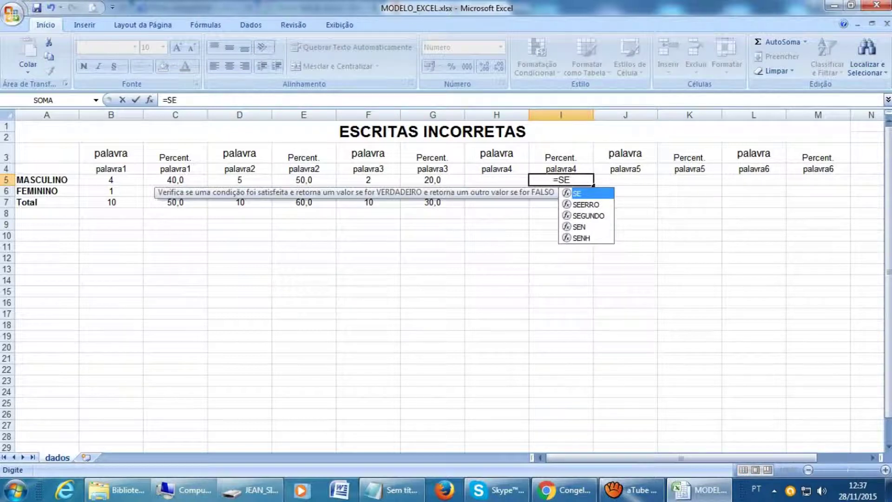
key(Down)
key(Tab)
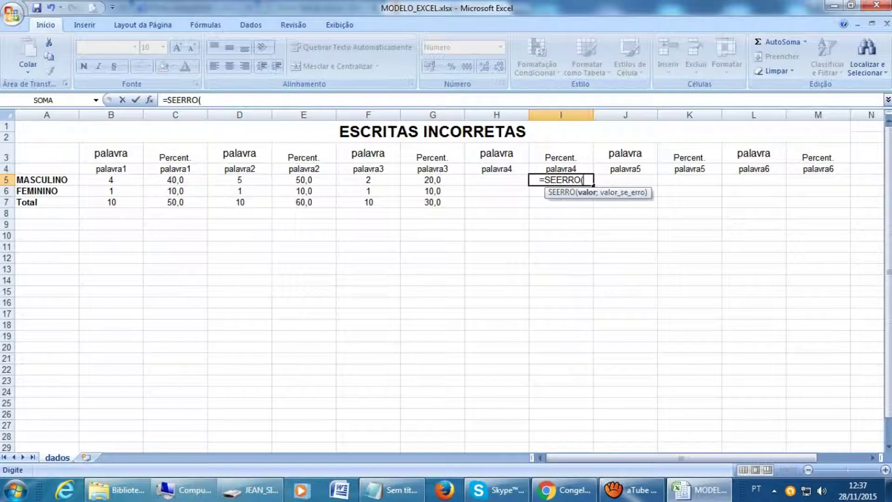
text(H)
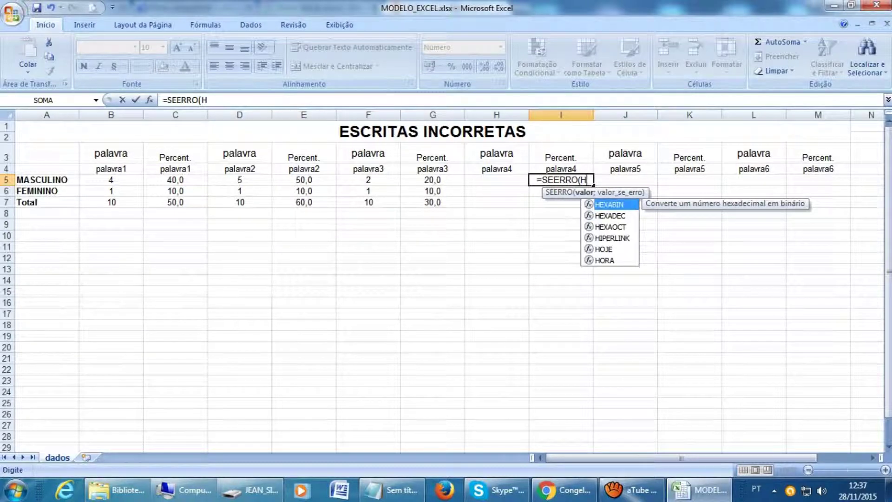
text(5*)
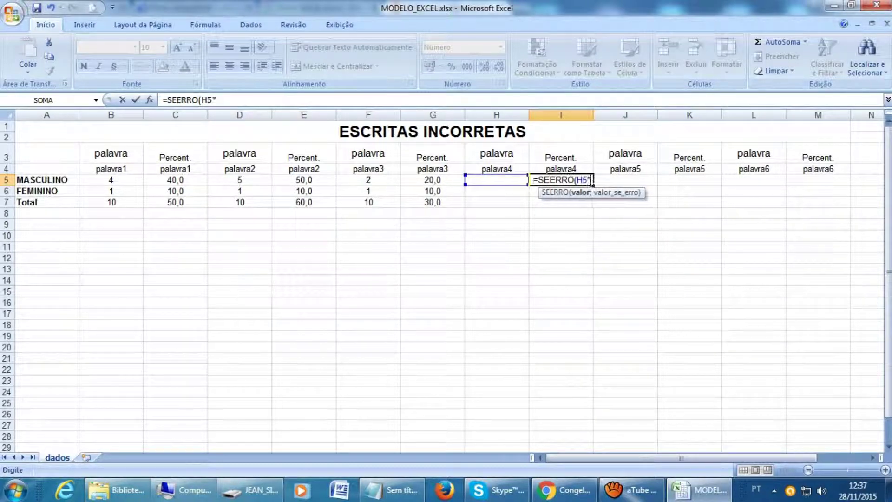
text(100/)
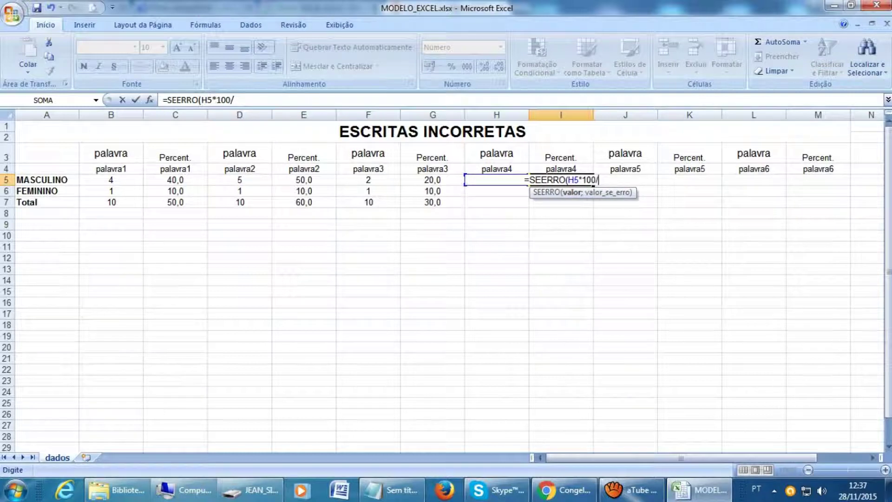
text(H7)
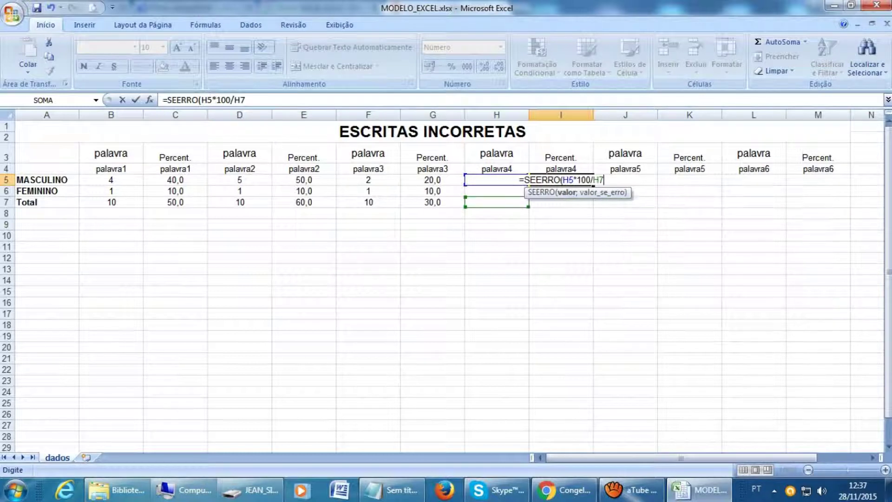
key(F4)
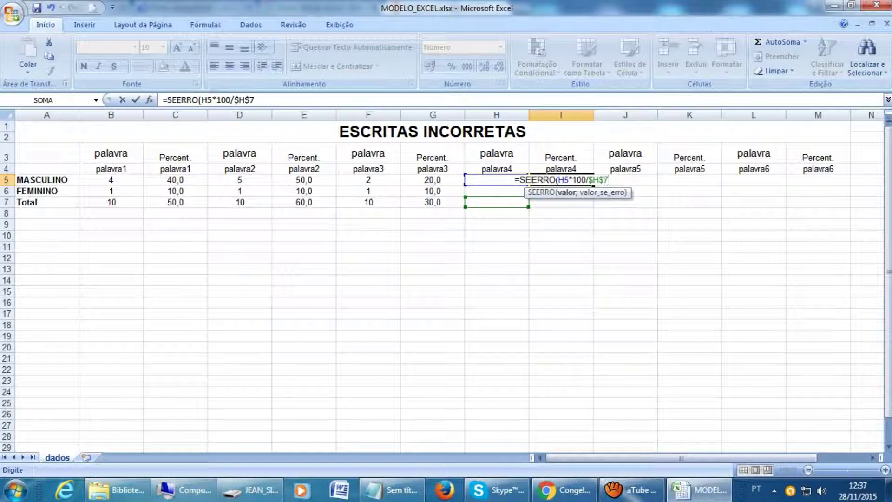
text(;"")
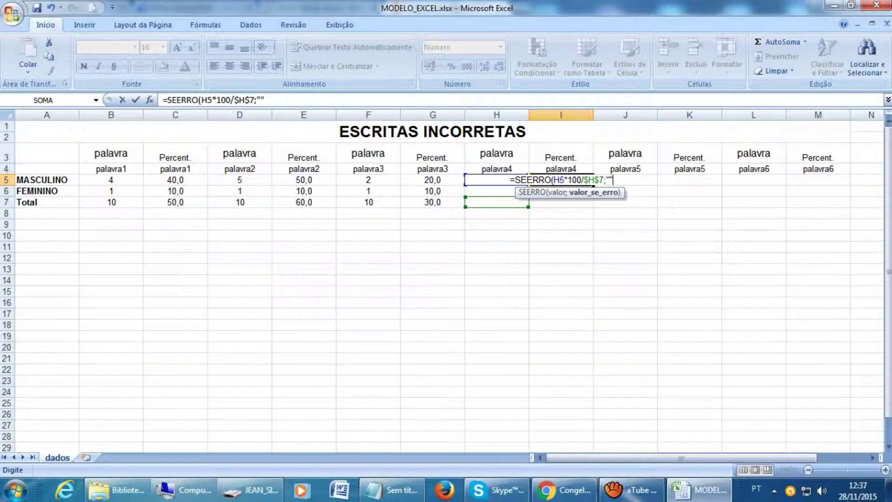
text())
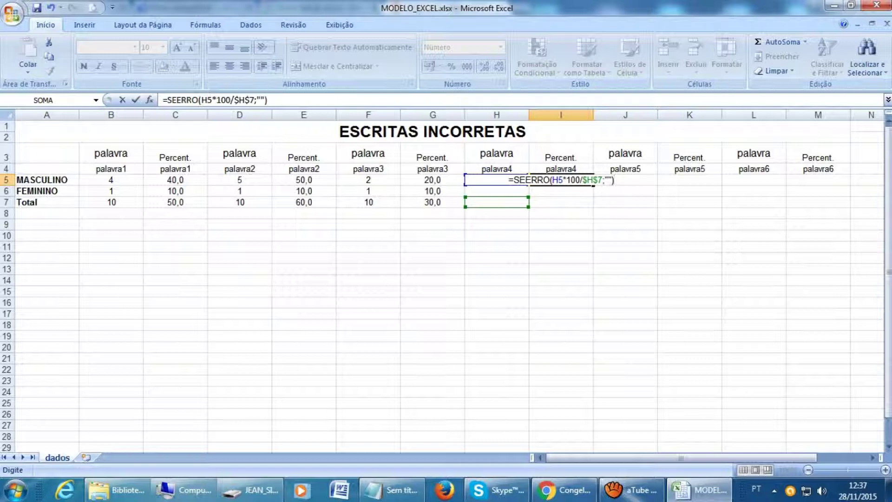
key(Return)
click(560, 180)
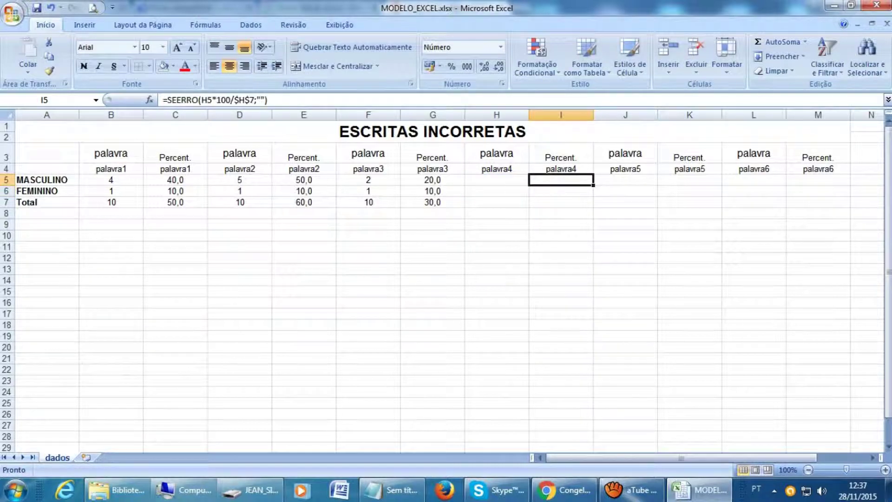
drag(593, 186, 592, 193)
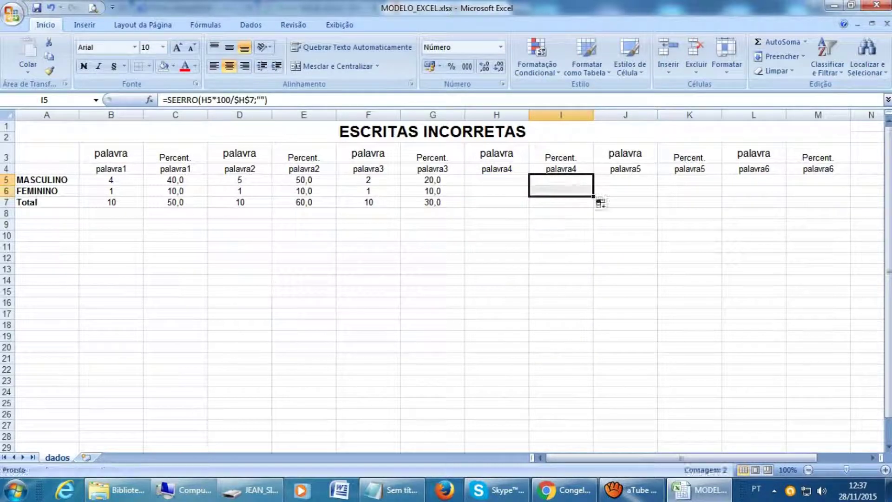
Enter the palavra4 percentage total =SEERRO(I5+I6;"") in I7
click(561, 202)
text(=SE)
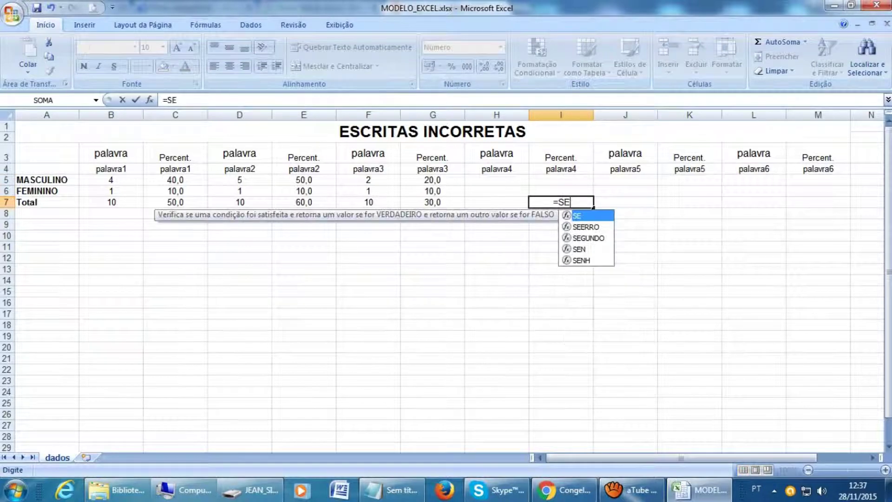
key(Tab)
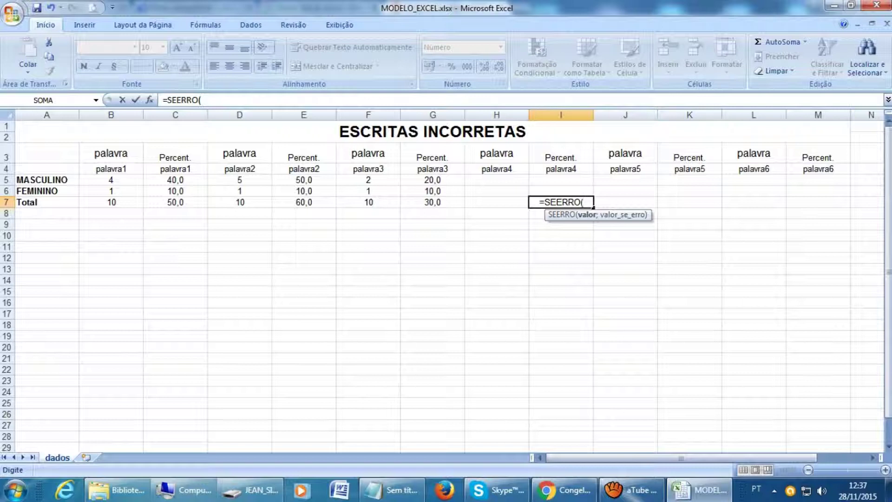
text(I)
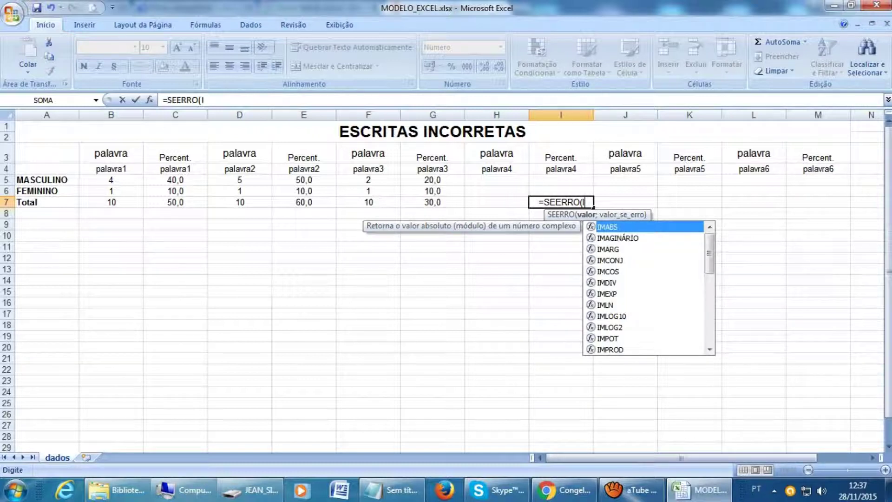
text(5+I)
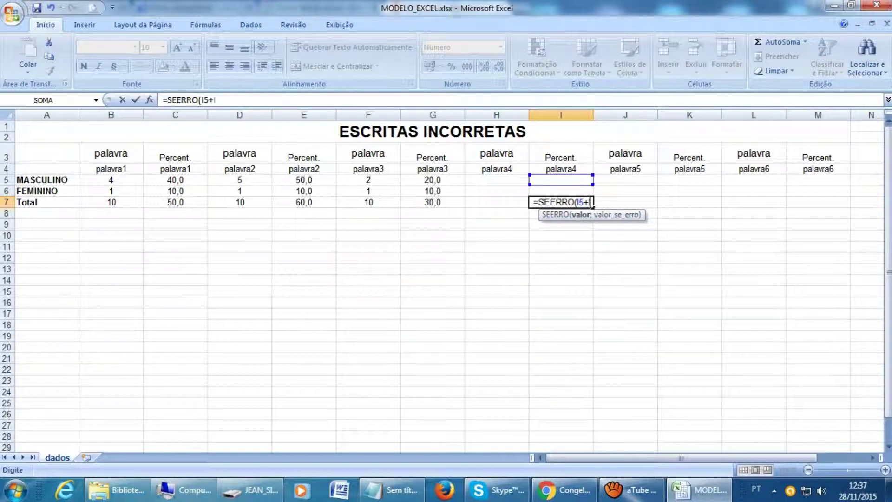
text(6;)
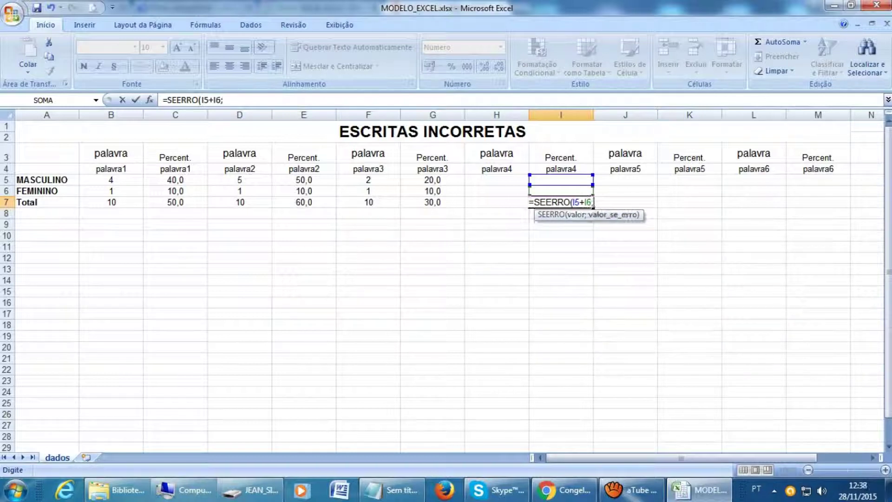
text(""))
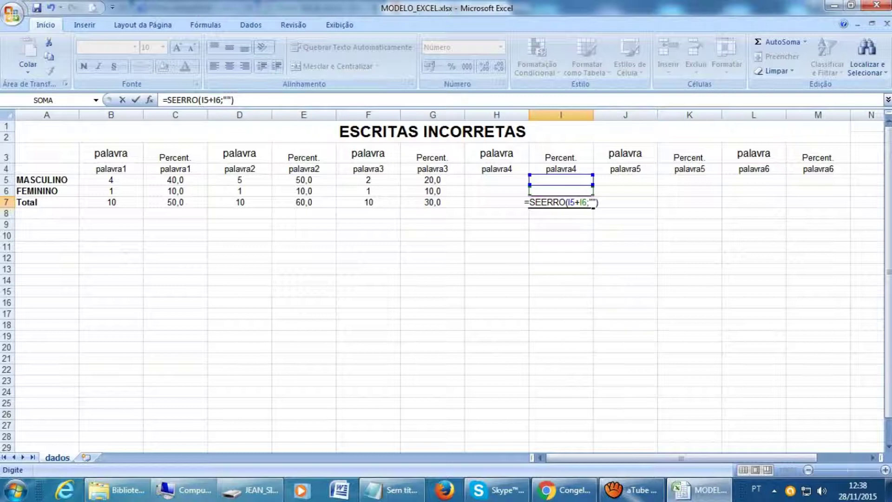
key(Return)
Enter the palavra4 test counts 1, 1 and 10 in H5:H7
key(Left)
key(Up)
key(Up)
key(Up)
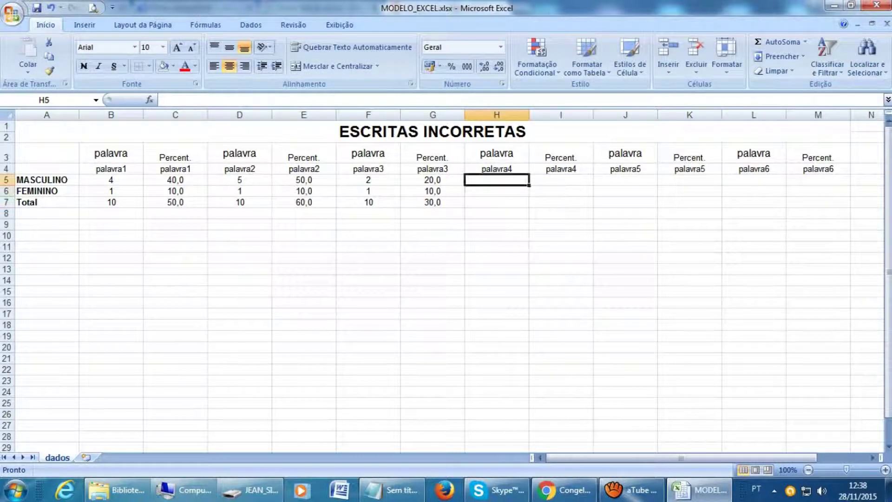
text(1)
key(Return)
text(1)
key(Return)
text(10)
key(Right)
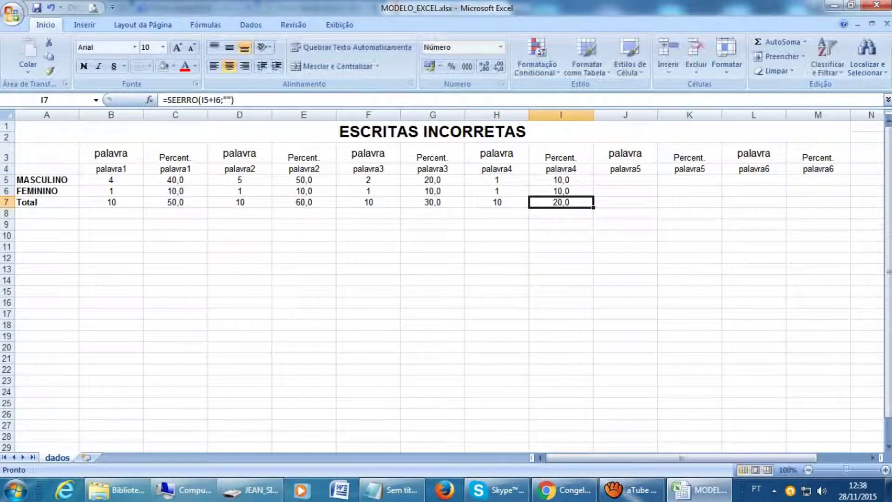
Enter the palavra5 percentage formula =SEERRO(J5*100/$J$7;"Aguardando informações") in K5
key(Right)
key(Up)
key(Up)
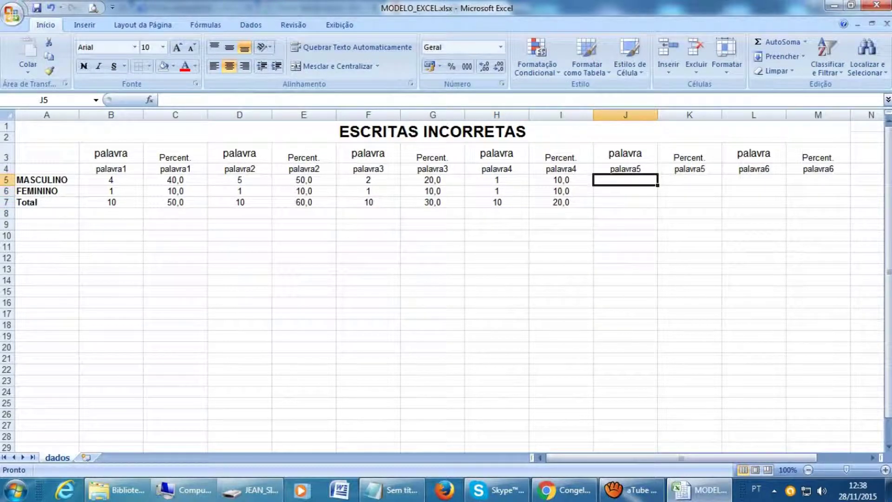
key(Right)
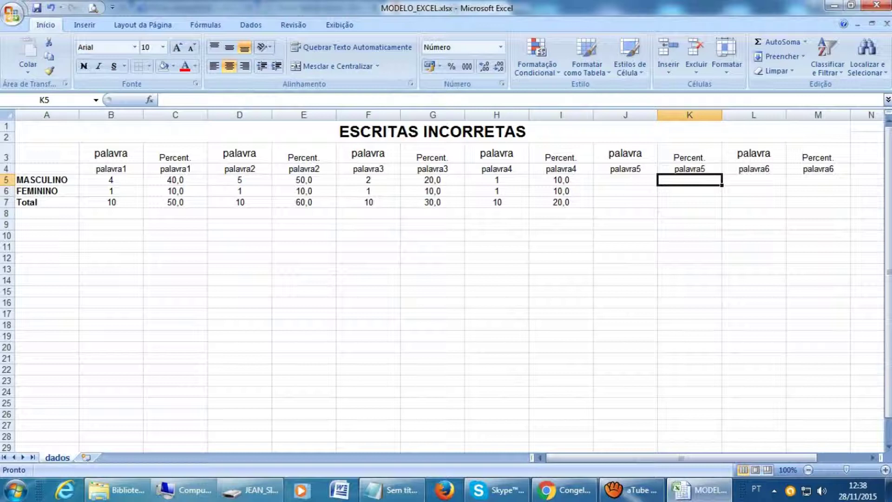
text(=)
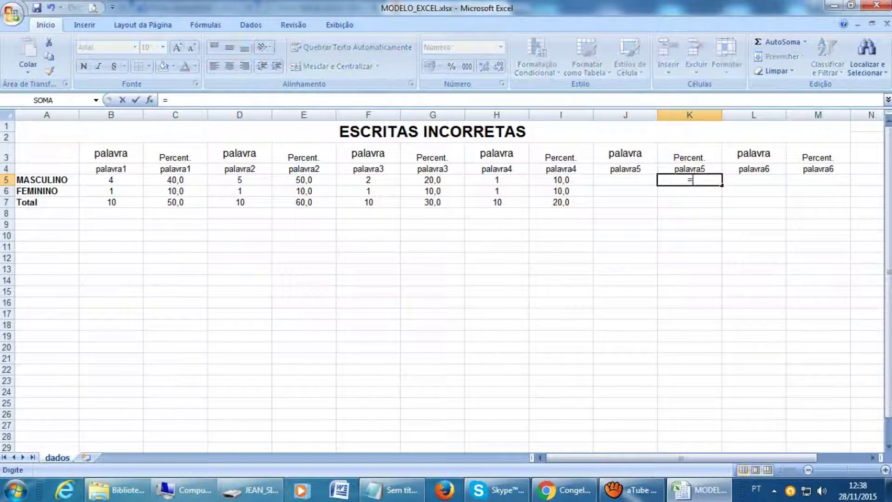
text(SEE)
key(Tab)
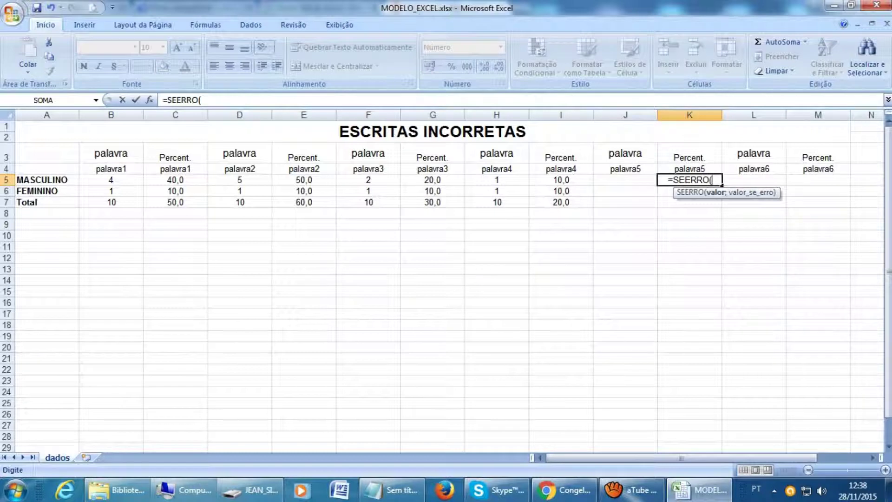
text(J)
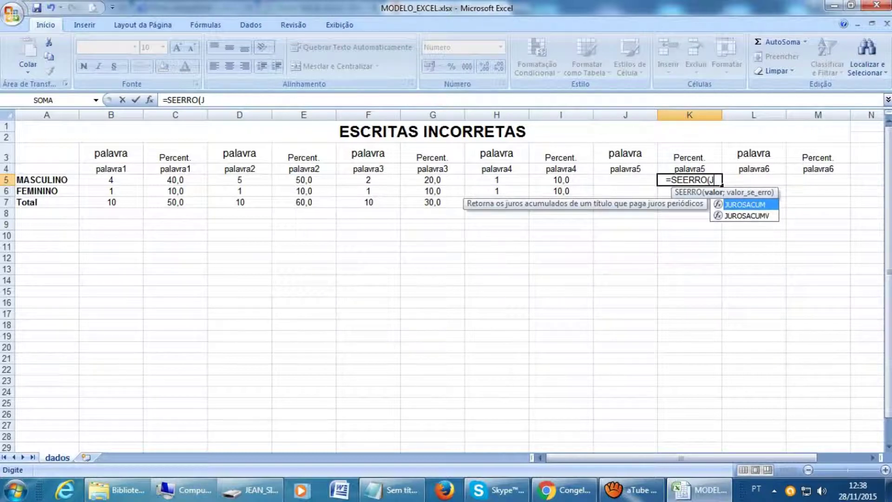
text(5*)
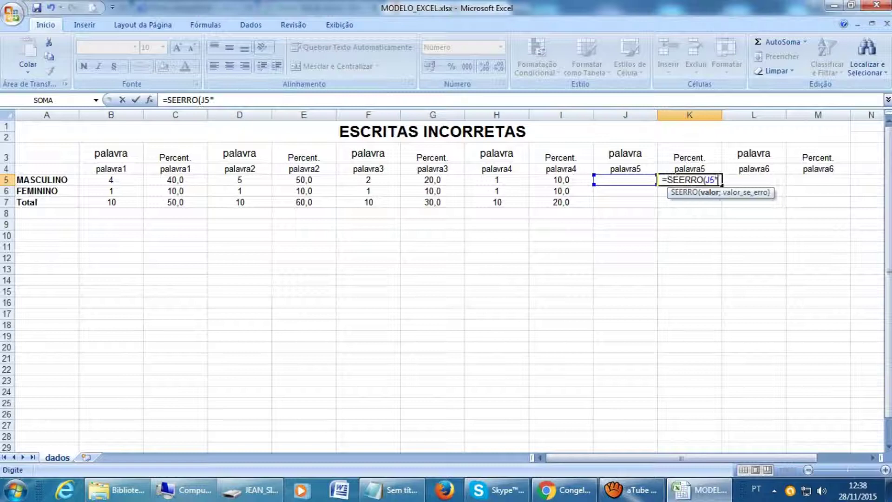
text(100/)
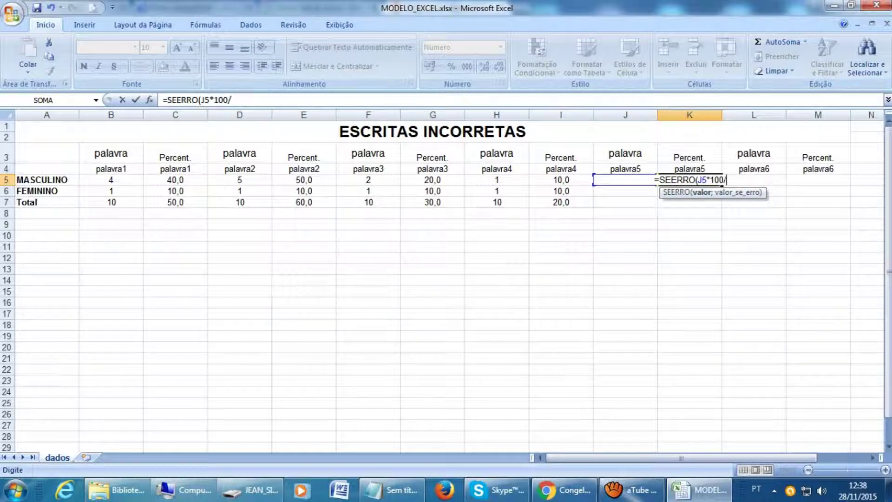
text($J$7)
key(F4)
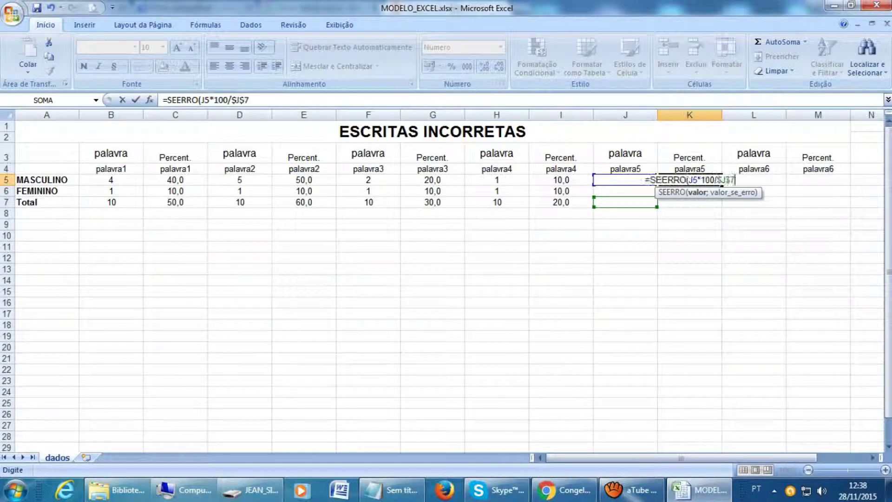
text(;")
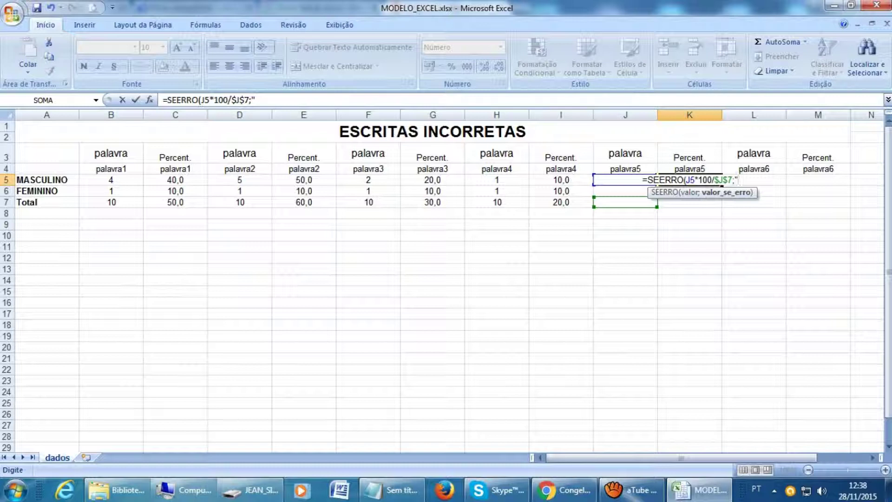
text(")
key(BackSpace)
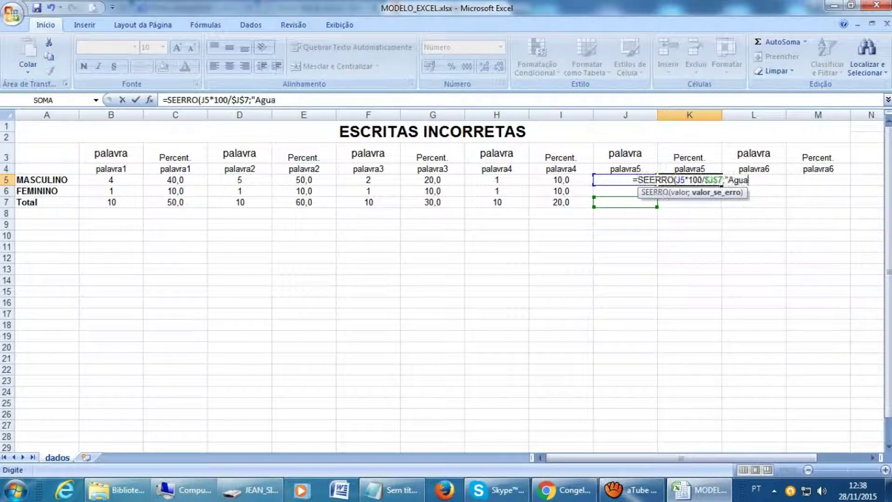
text(dando infom)
key(BackSpace)
text(rmações"))
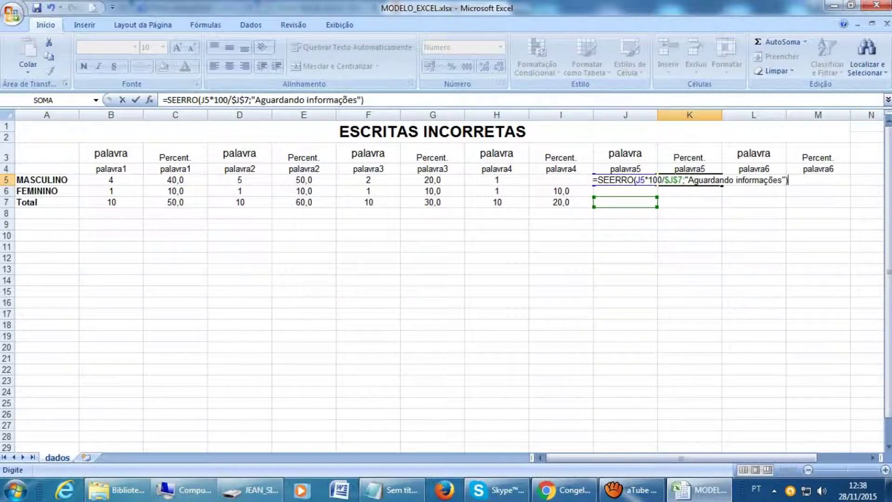
key(Return)
Widen column K to fit the message text and fill the K5 formula down to K6
click(690, 180)
drag(722, 115, 760, 115)
click(702, 191)
click(715, 180)
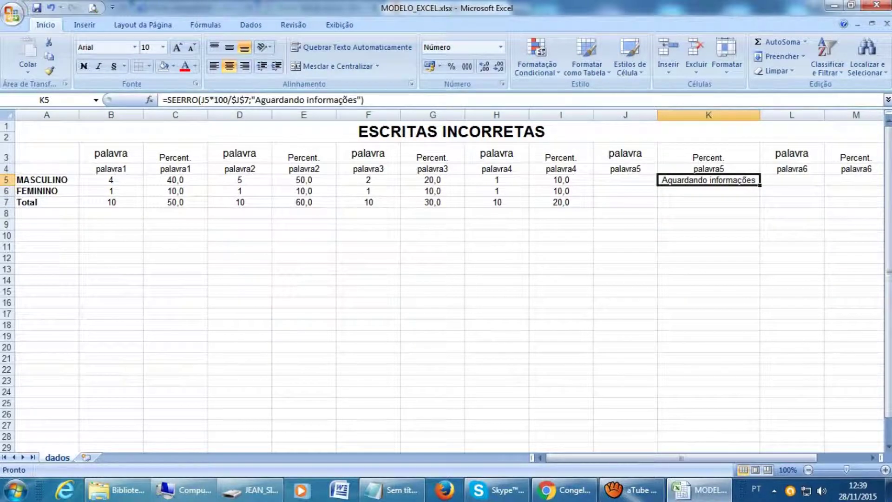
click(625, 180)
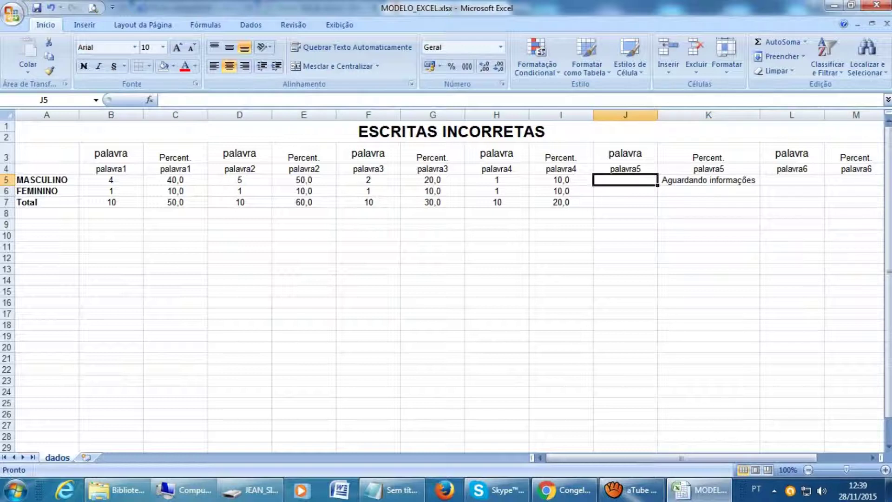
click(709, 180)
drag(760, 185, 760, 195)
Enter the palavra5 test counts 5, 1 and 10 in J5:J7
click(625, 180)
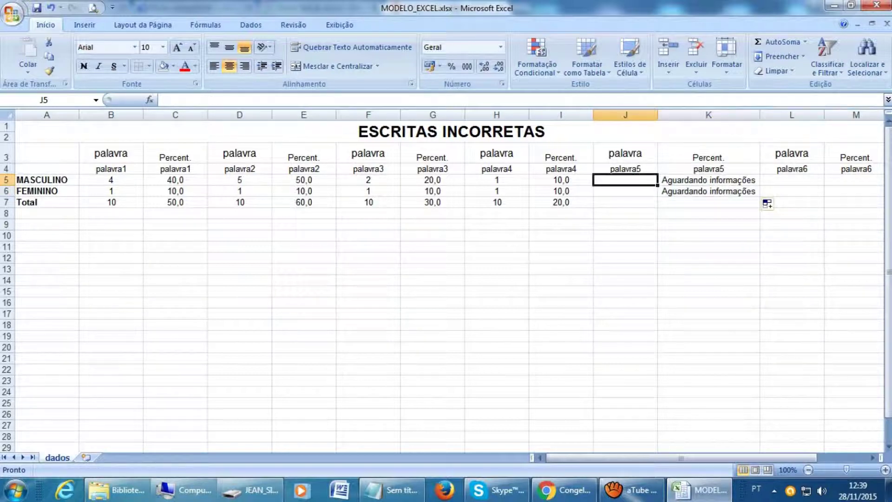
click(709, 179)
click(625, 179)
text(5)
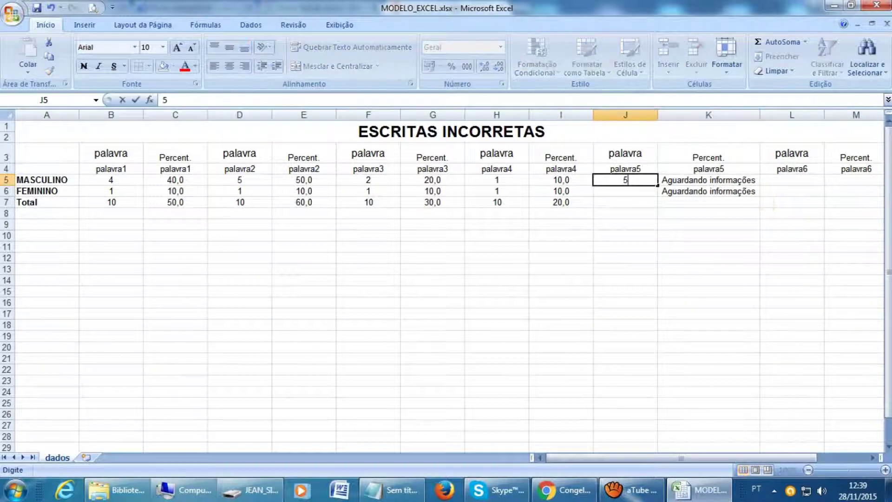
key(Return)
text(1)
key(Return)
text(10)
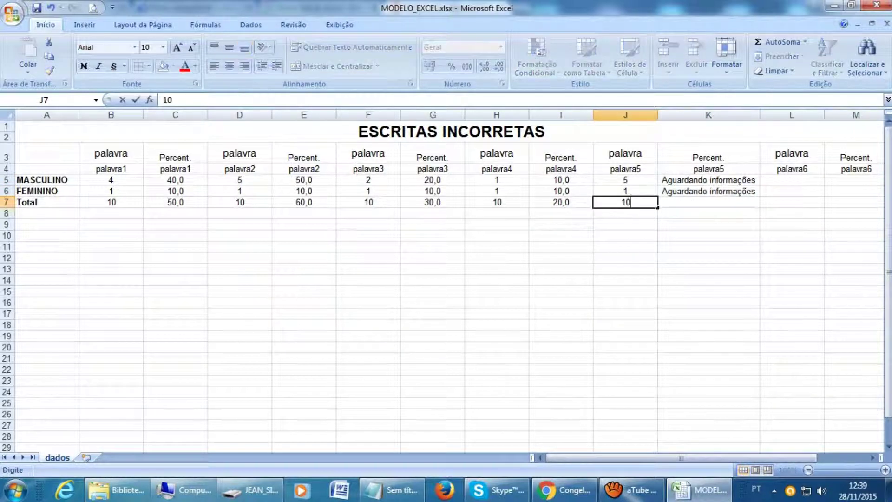
key(Return)
Clear the palavra5 test counts from J5:J7
key(Up)
key(Up)
key(Up)
key(Down)
key(Down)
key(Up)
key(Up)
key(shift+Down)
key(shift+Down)
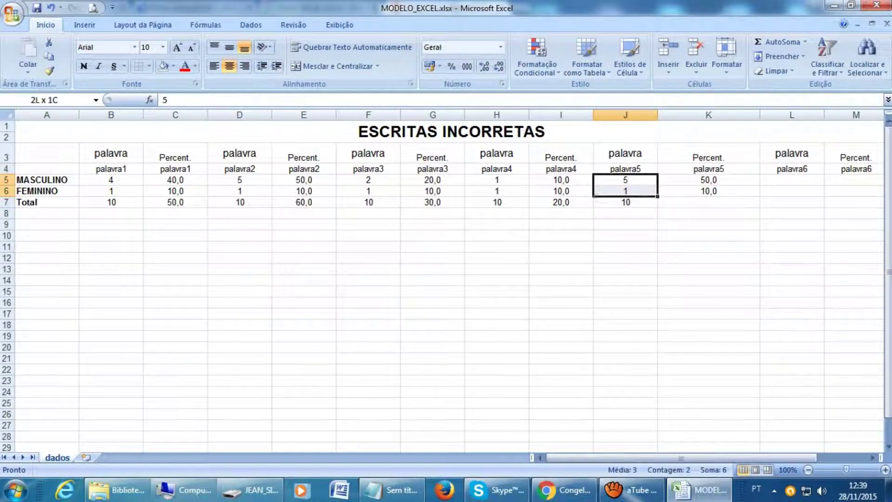
key(Delete)
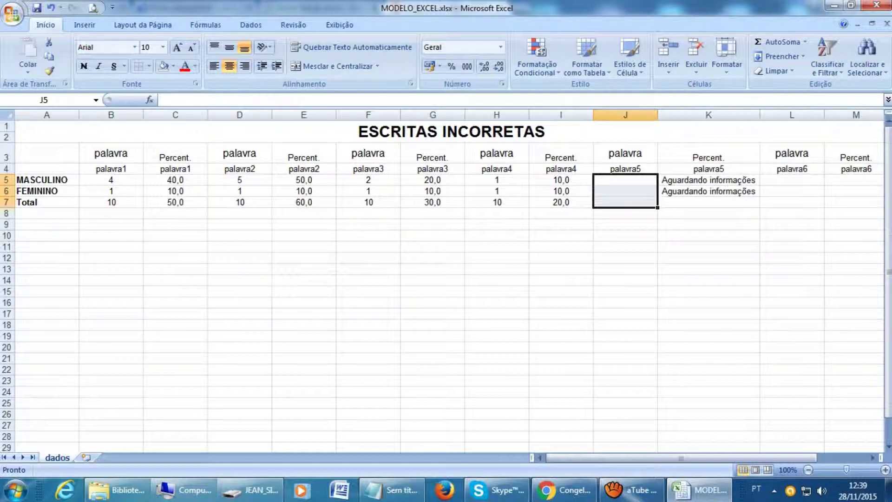
Remove the text Aguardando informações from the K5 formula, leaving empty text "" as its error value
key(Up)
key(Down)
key(Right)
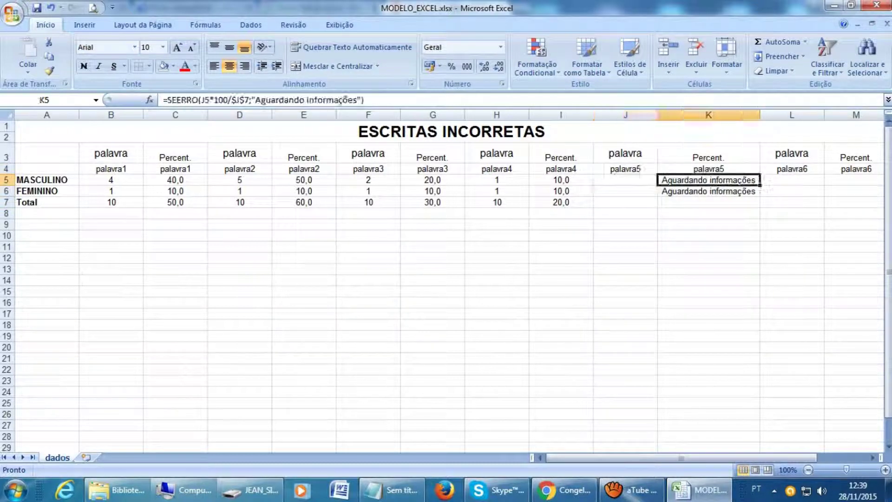
key(F2)
key(Left)
key(Left)
key(Left)
key(Left)
key(Left)
key(Left)
key(Left)
key(Left)
key(Left)
key(Left)
key(Left)
key(Left)
key(Left)
key(Left)
key(Left)
key(Left)
key(Left)
key(Left)
key(Left)
key(Left)
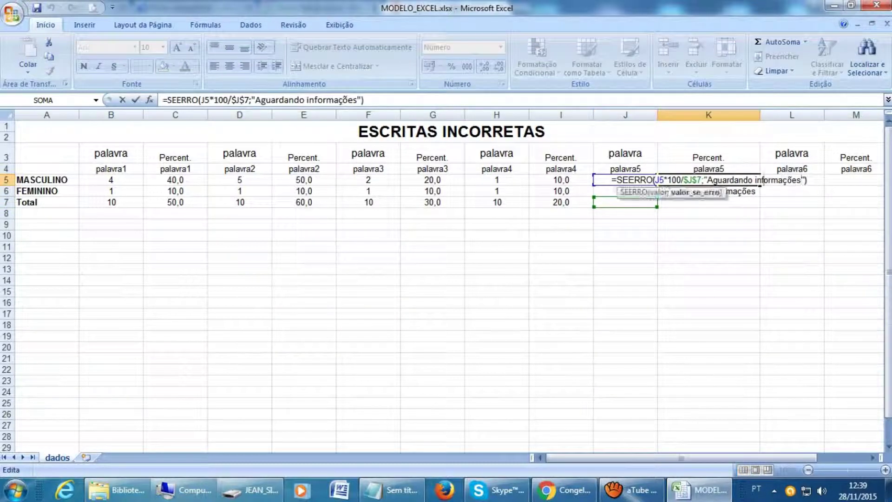
key(Delete)
key(Delete)
key(Delete)
key(Delete)
key(Delete)
key(Delete)
key(Delete)
key(Delete)
key(Delete)
key(Delete)
key(Delete)
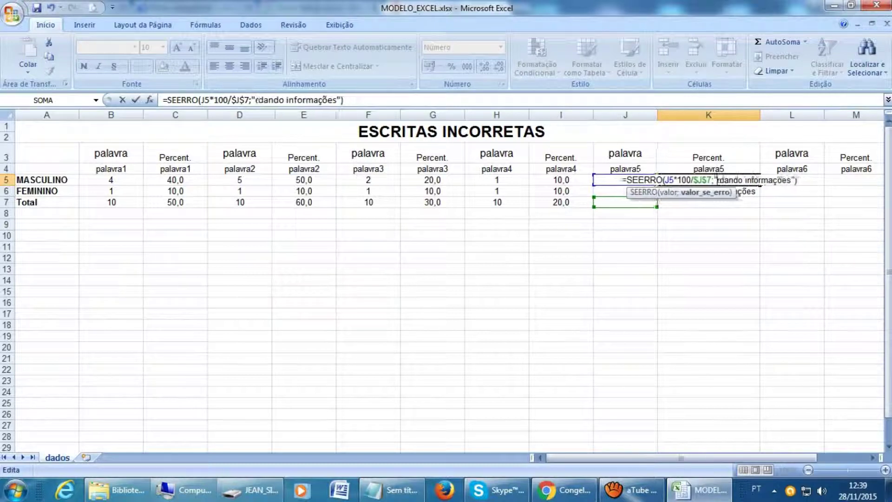
key(Delete)
key(Delete)
key(Delete)
key(Delete)
key(Delete)
key(Delete)
key(Delete)
key(Delete)
key(Delete)
key(Delete)
key(Delete)
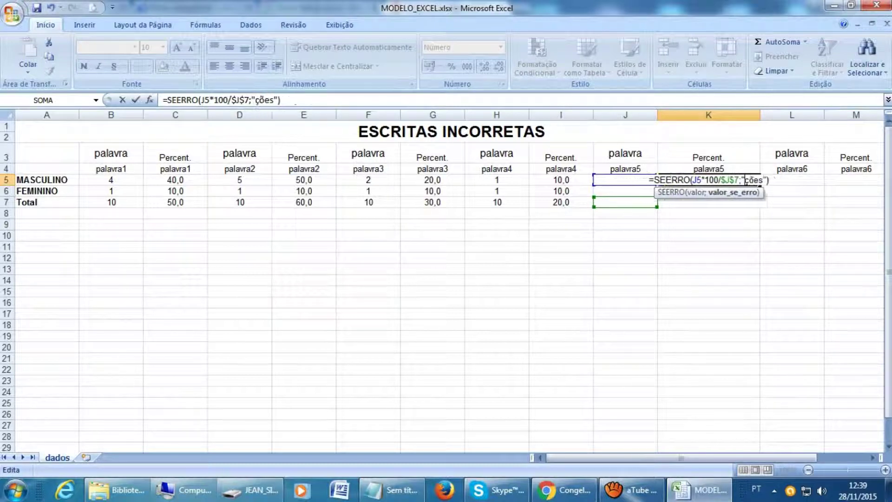
key(Return)
Fill the revised K5 formula down to K6 and narrow column K to about the width of its neighbours
click(709, 180)
drag(760, 185, 757, 195)
drag(760, 114, 725, 115)
Enter the palavra5 percentage total =SEERRO(K5+K6;"") in K7
click(691, 202)
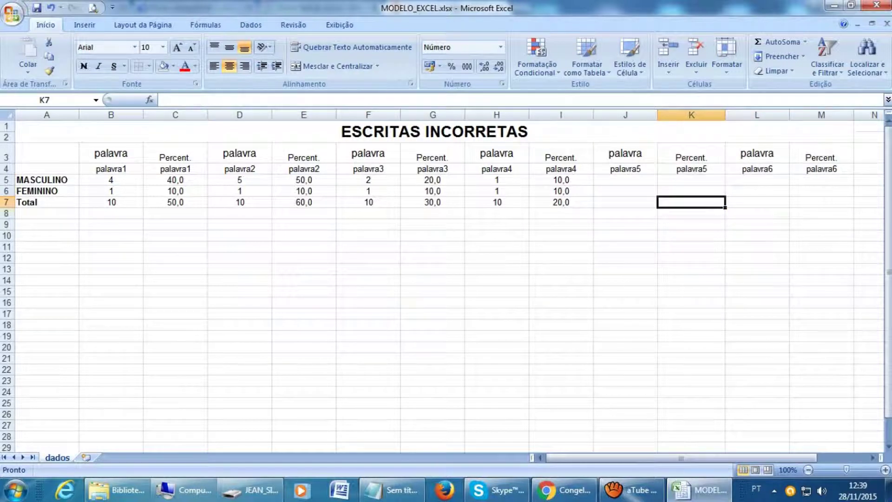
text(=see)
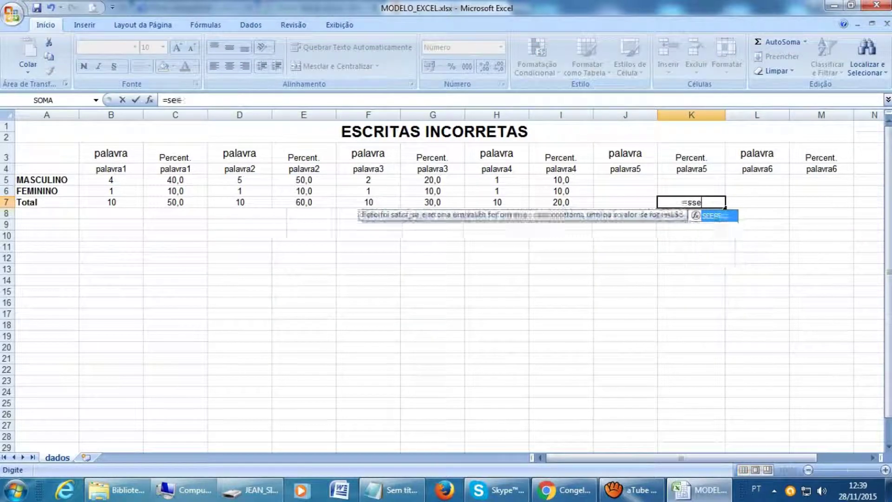
key(Tab)
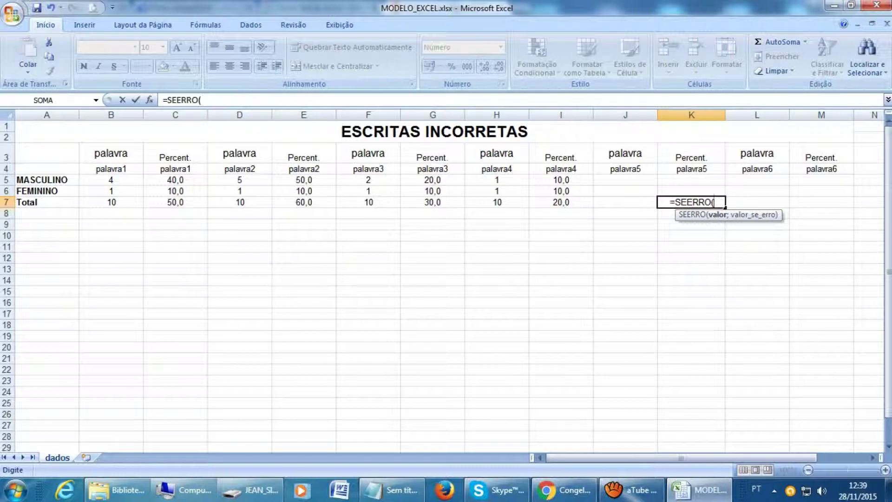
text(k5)
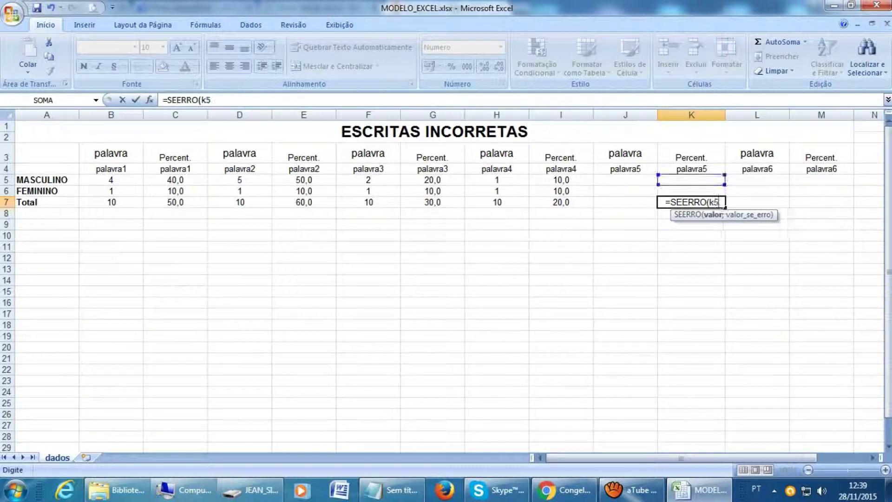
text(+k6)
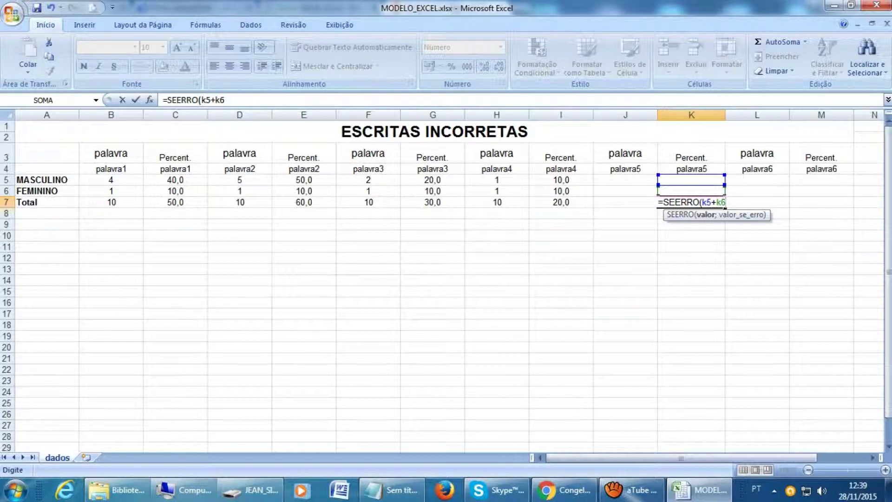
text(;"")
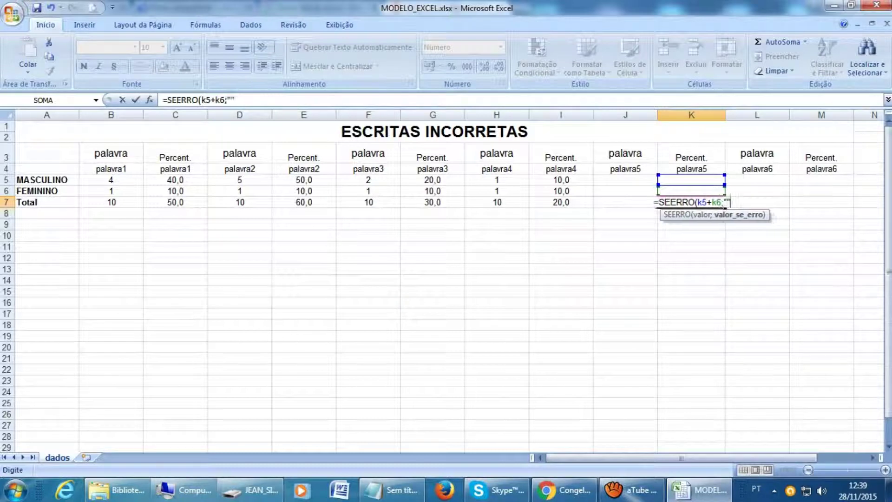
text())
key(ctrl+Return)
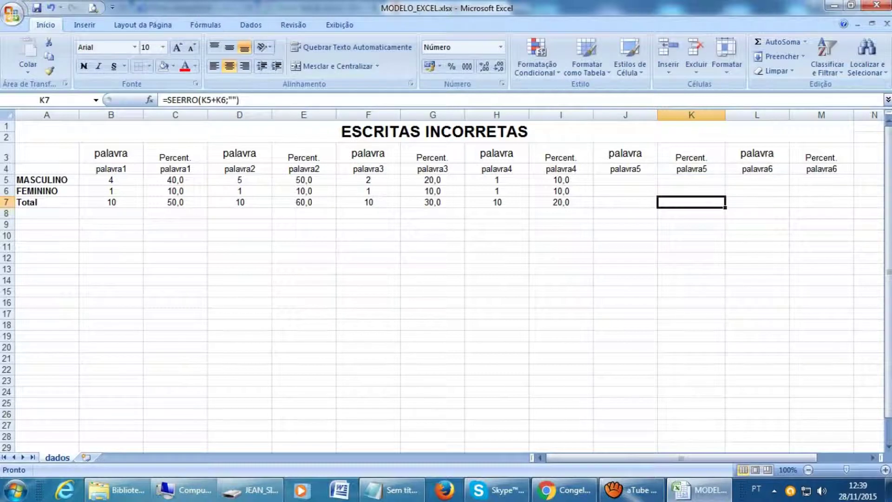
Enter the palavra5 test counts 2, 3 and 10 in J5:J7
key(Left)
key(Up)
key(Up)
text(2)
key(Return)
text(3)
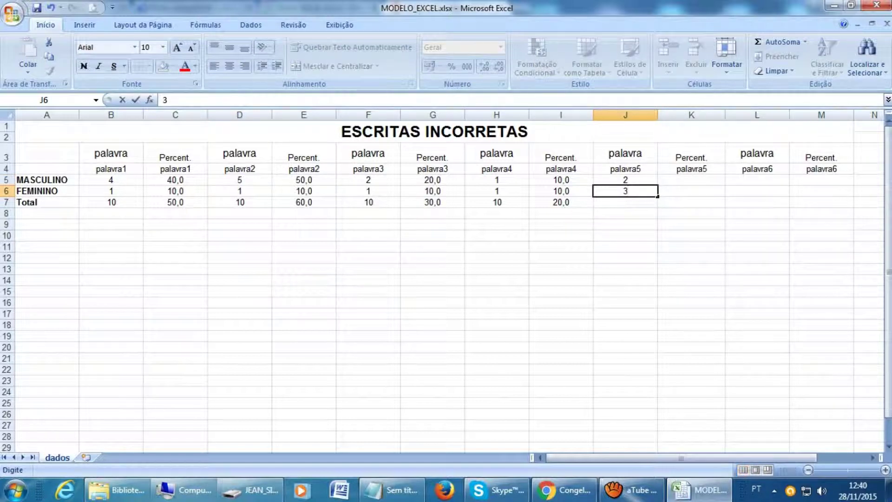
key(Return)
text(10)
key(Right)
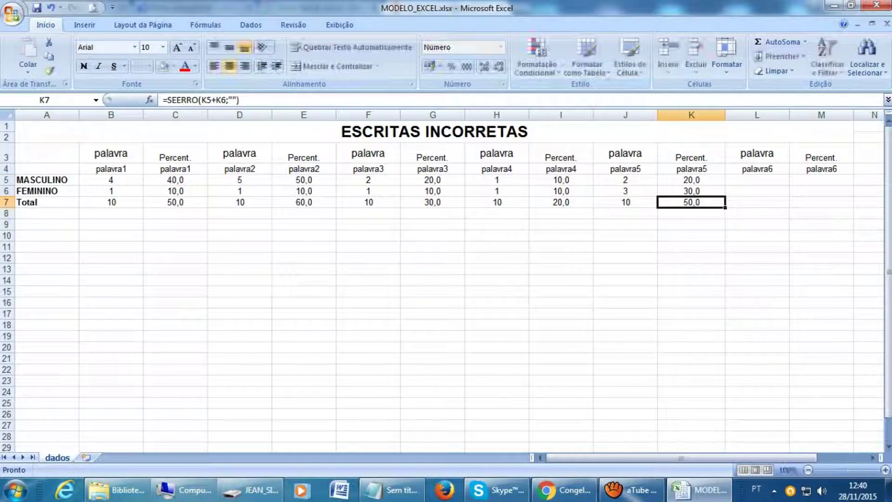
Enter the palavra6 percentage formula =SEERRO(L5*100/$L$7;"") in M5 and fill it down to M6
key(Right)
key(Up)
key(Up)
click(822, 180)
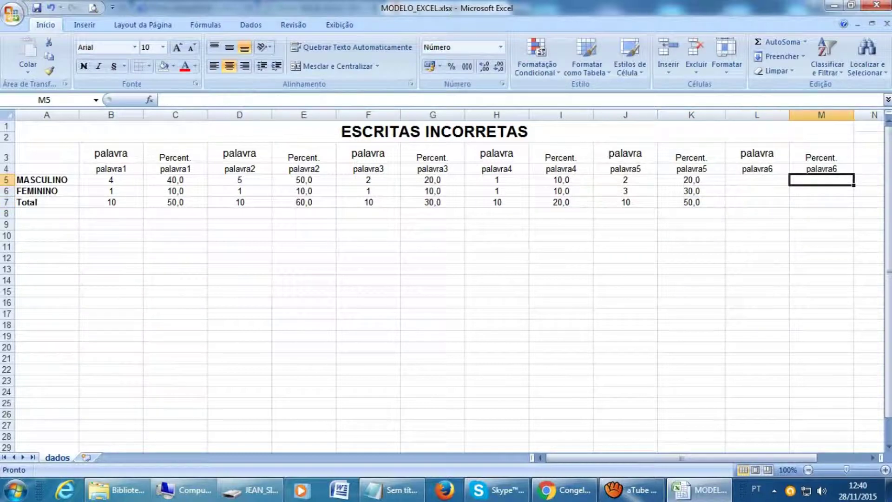
text(=)
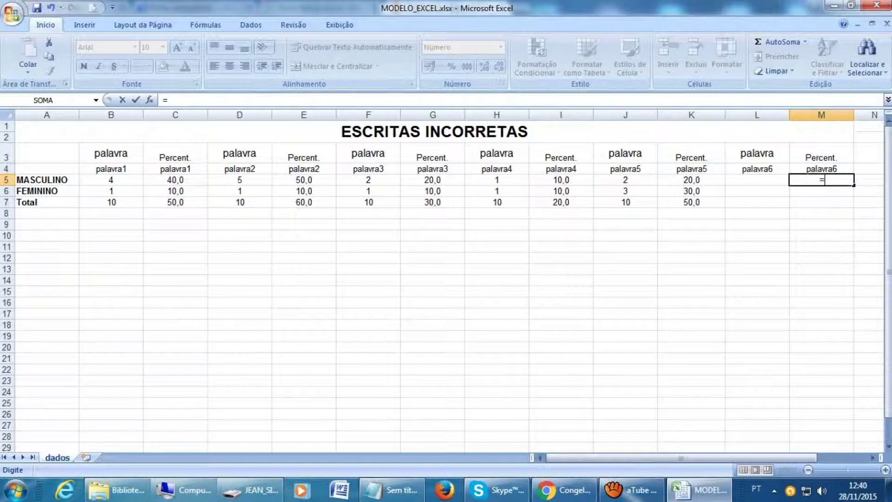
text(SEE)
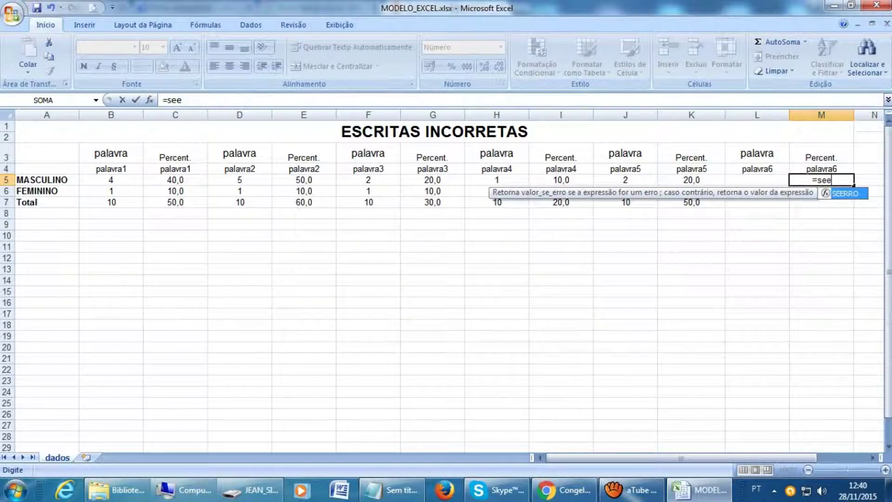
key(Tab)
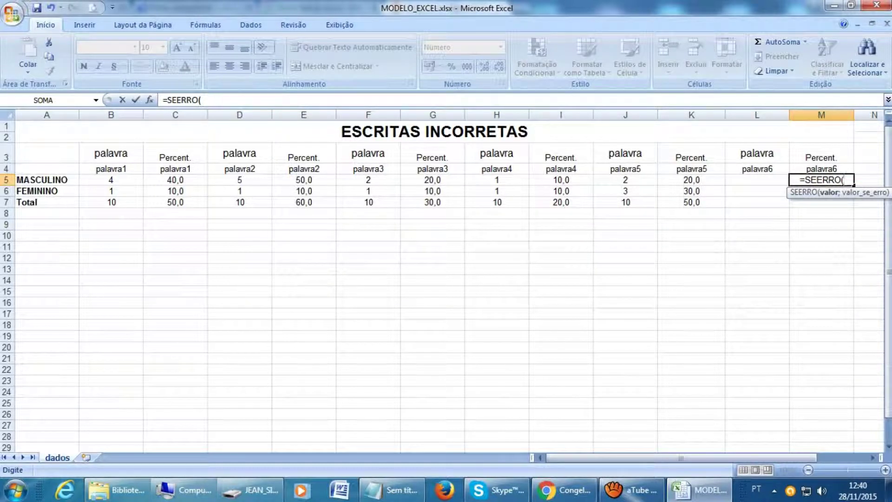
text(l)
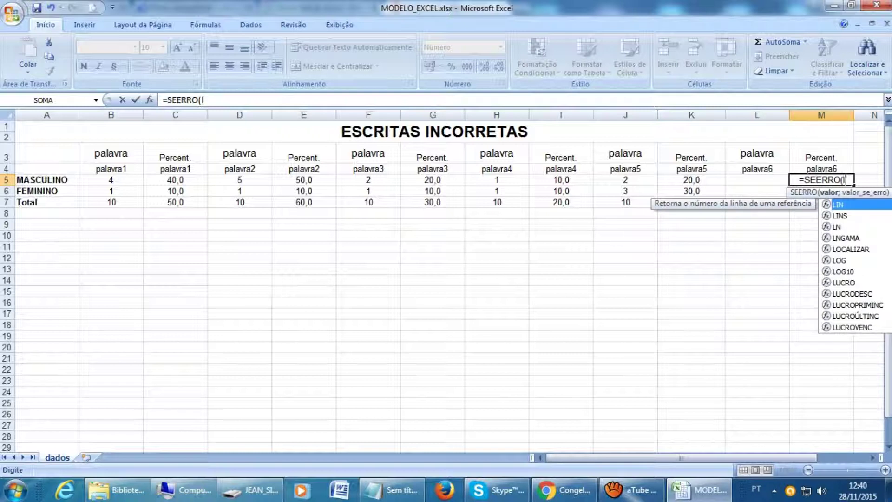
text(5*100/)
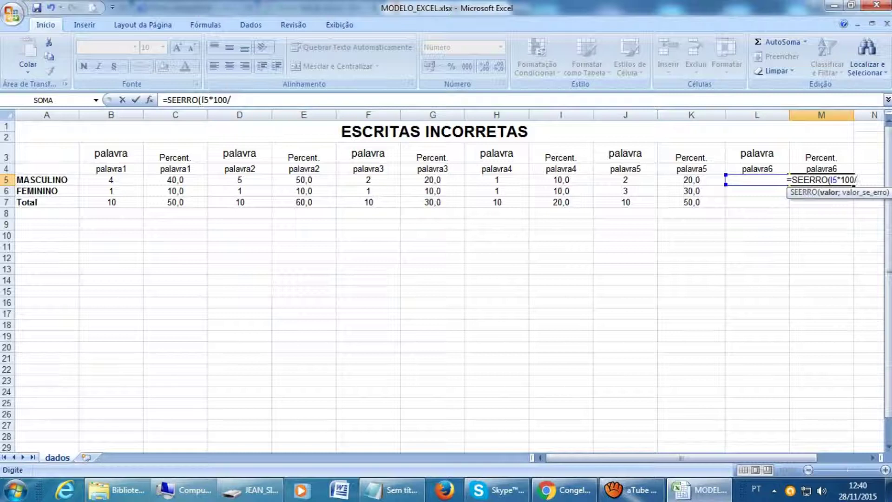
text(l)
text(7)
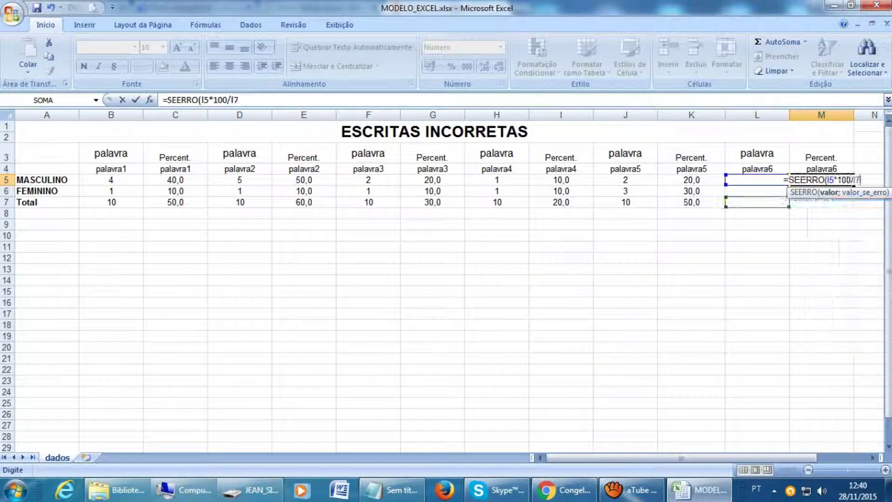
key(F4)
text(;)
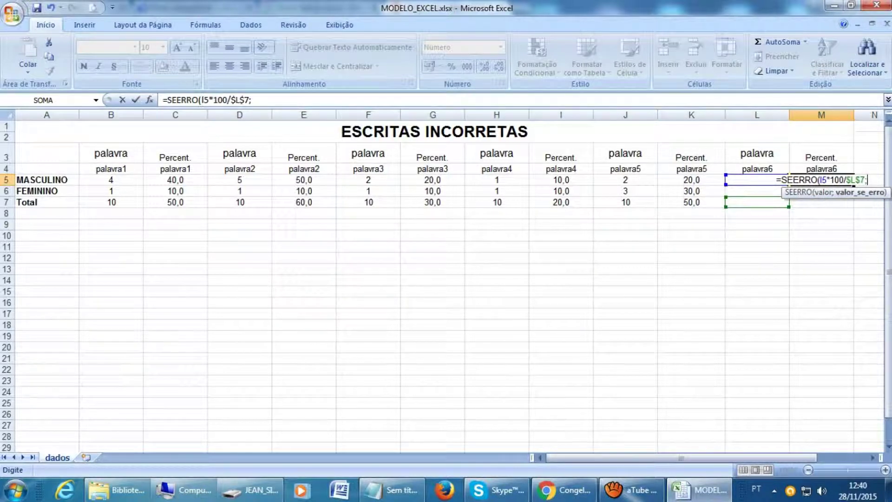
text(""))
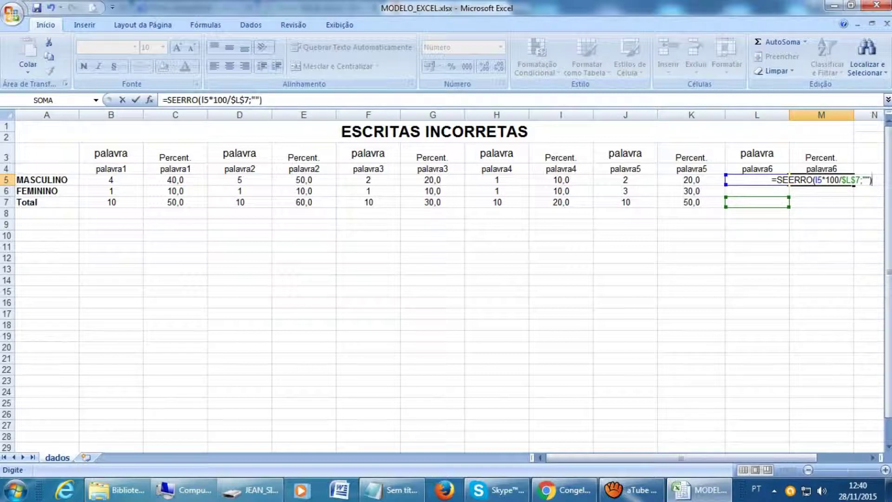
key(ctrl+Return)
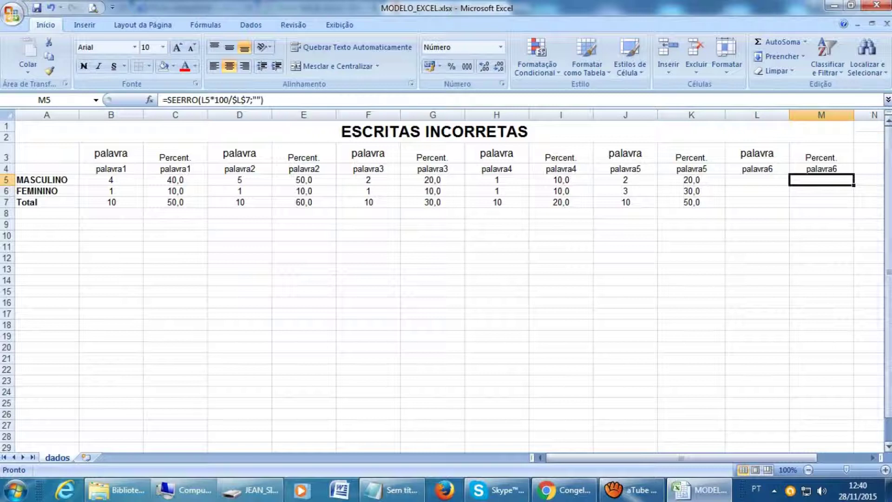
drag(855, 185, 854, 207)
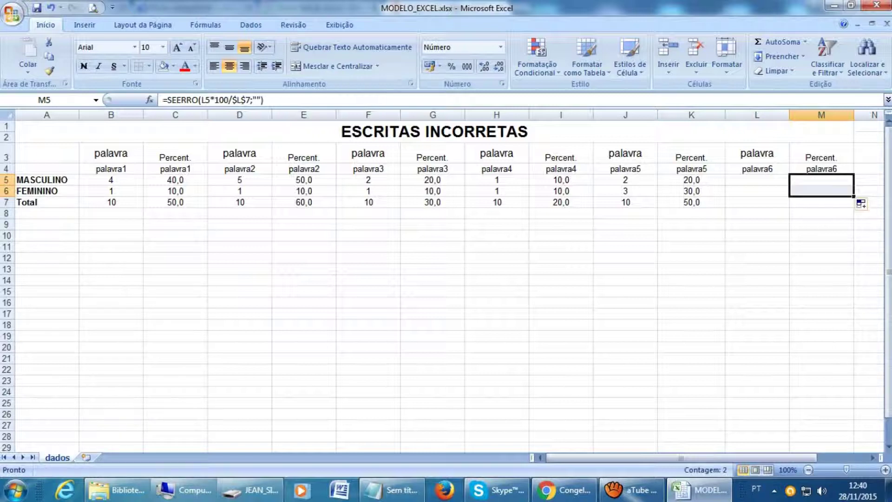
Enter the palavra6 percentage total =SEERRO(M5+M6;"") in M7
click(836, 203)
text(=see)
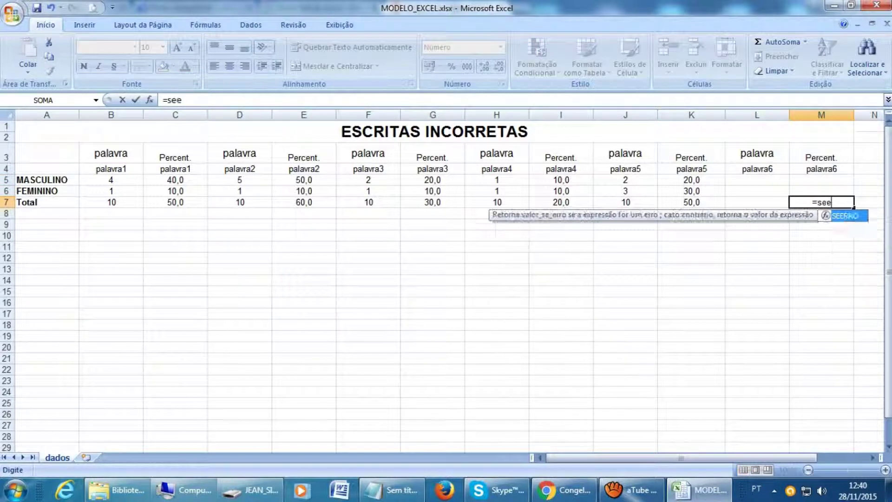
key(Tab)
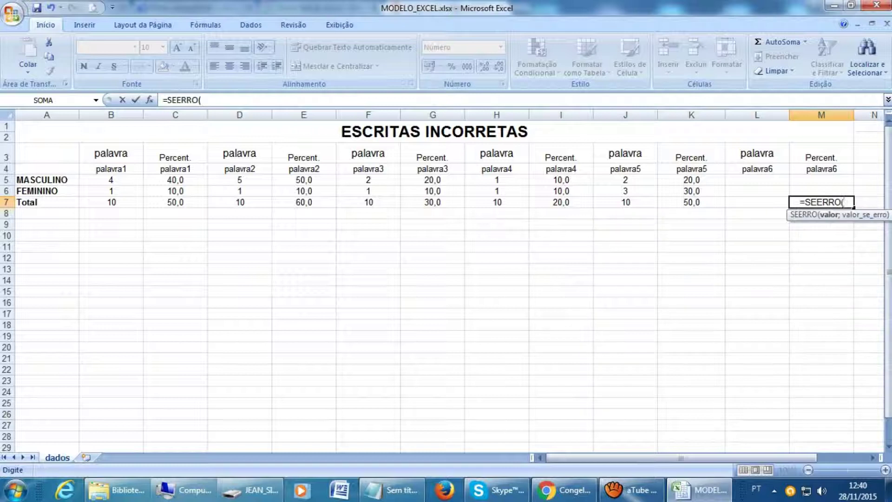
text(m5)
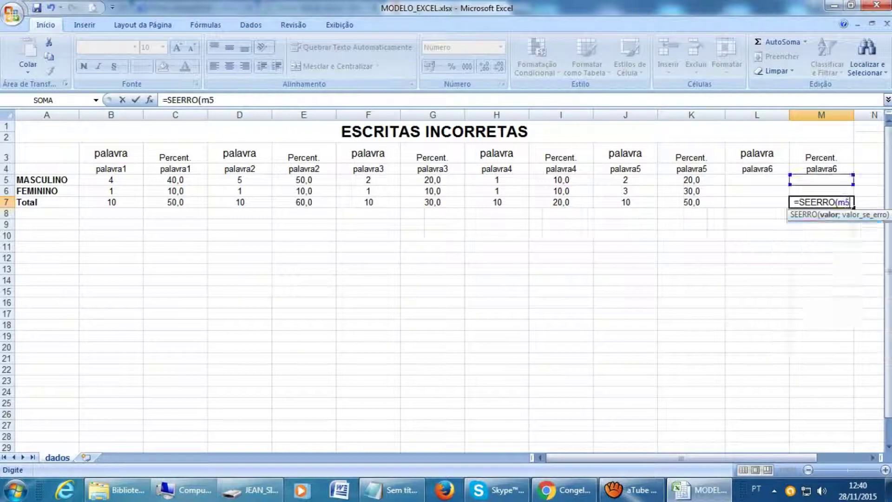
text(+m6)
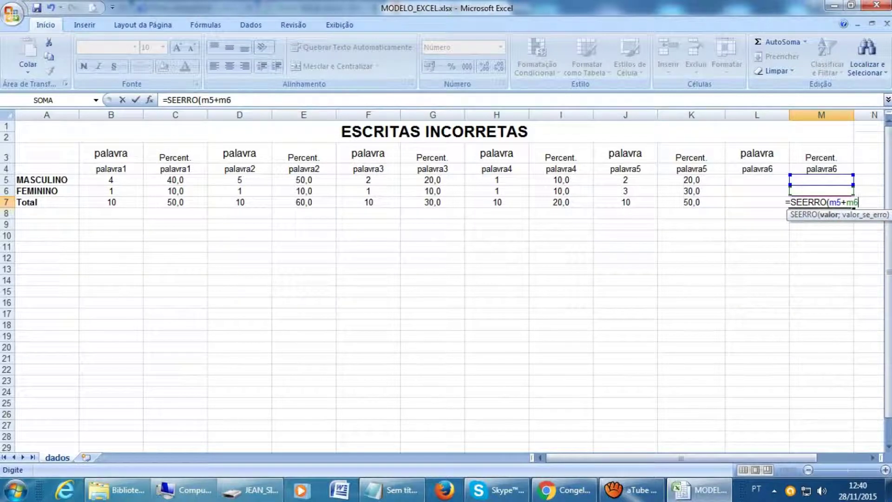
text(;)
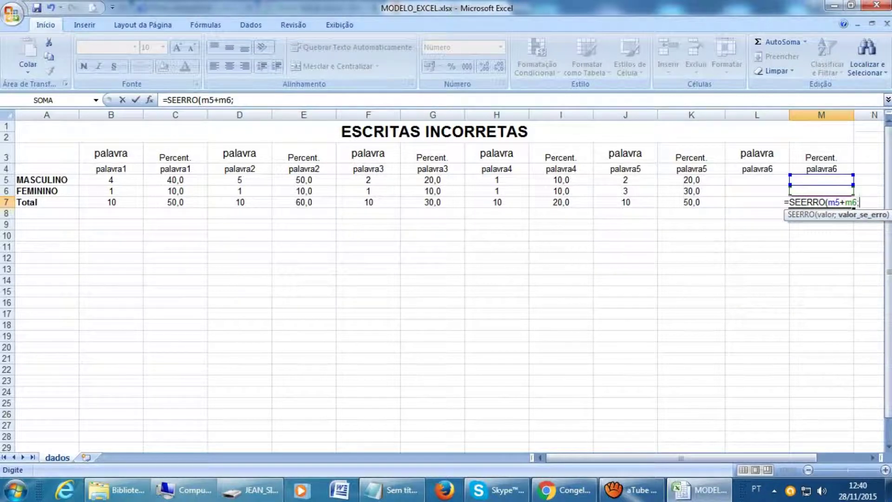
text(")
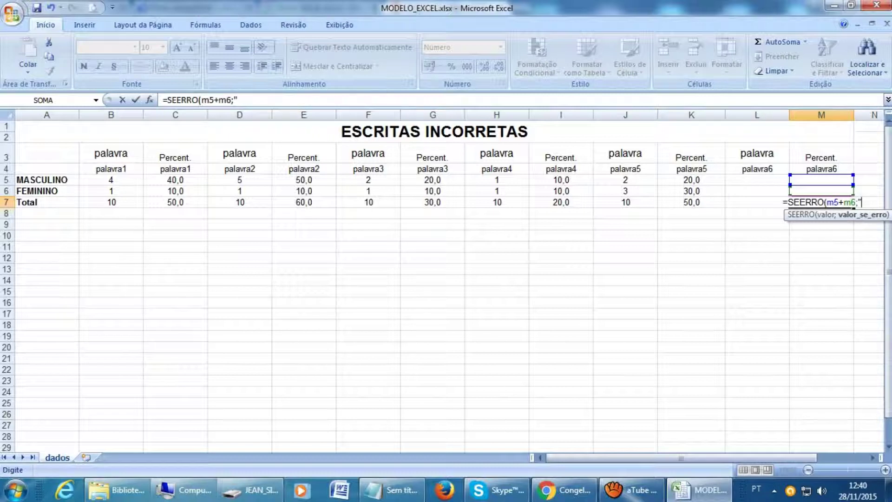
text("))
key(Return)
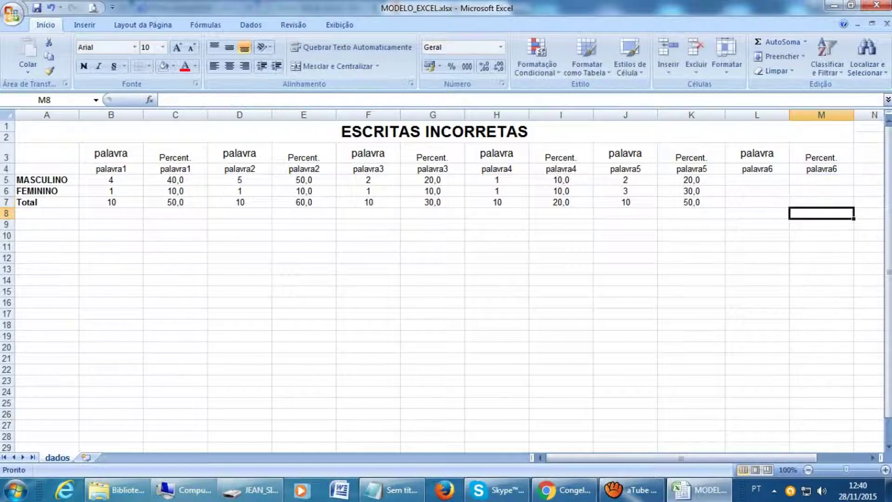
Enter the palavra6 test counts 1, 0 and 10 in L5:L7
key(Left)
key(Up)
key(Up)
key(Up)
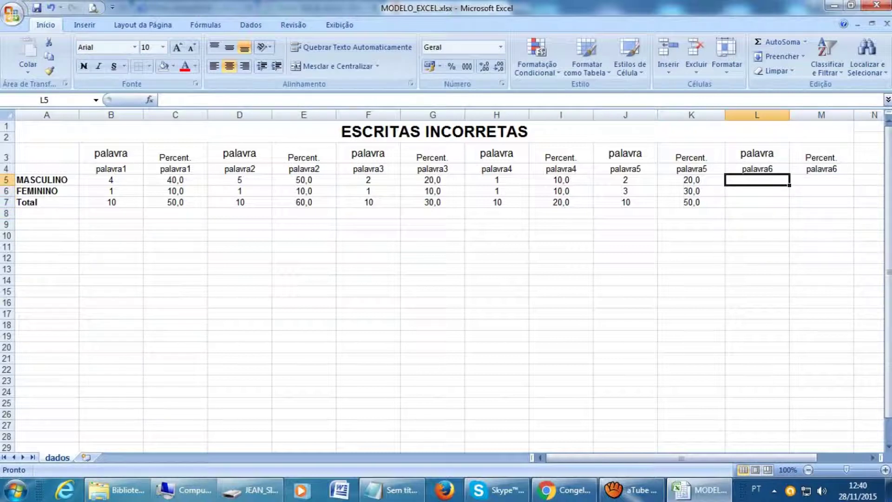
text(1)
key(Return)
text(0)
key(Return)
text(10)
key(Return)
key(Up)
click(432, 235)
drag(111, 154, 111, 180)
click(175, 258)
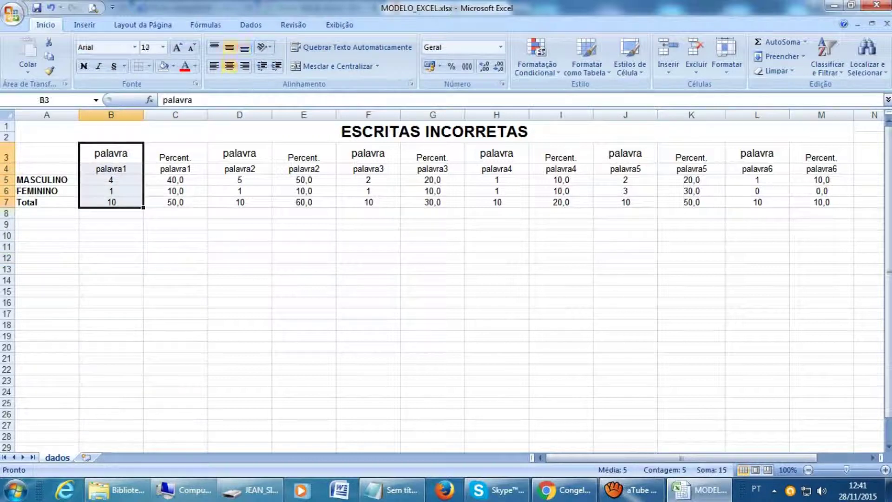
click(239, 153)
drag(239, 154, 240, 202)
drag(112, 153, 111, 202)
drag(240, 154, 239, 202)
drag(368, 153, 368, 214)
click(175, 191)
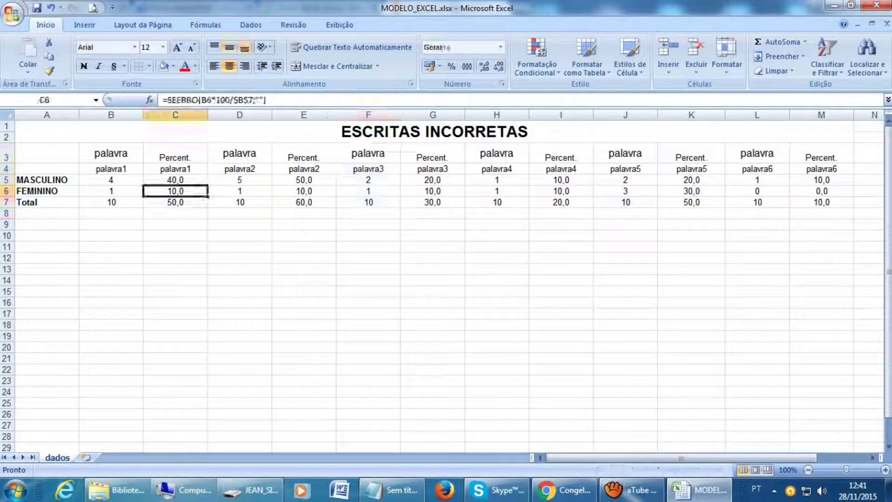
Fill the palavra1 count column B3:B7 with the standard green color
drag(111, 153, 111, 202)
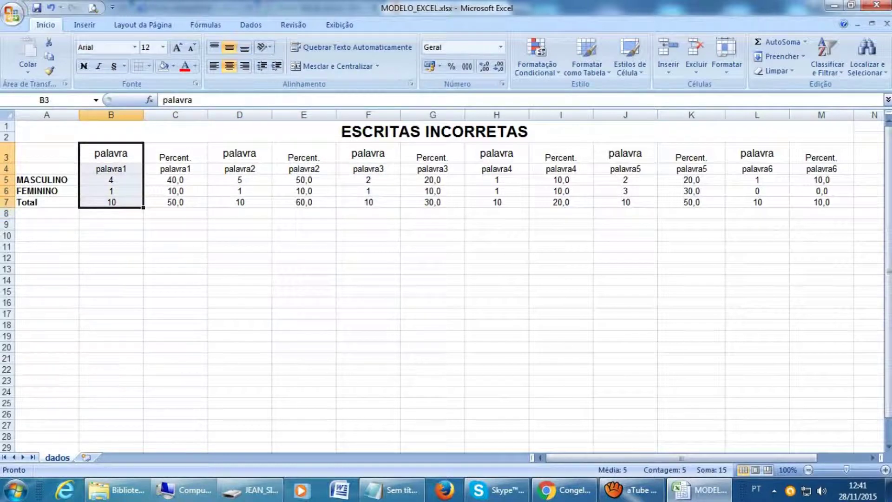
click(196, 66)
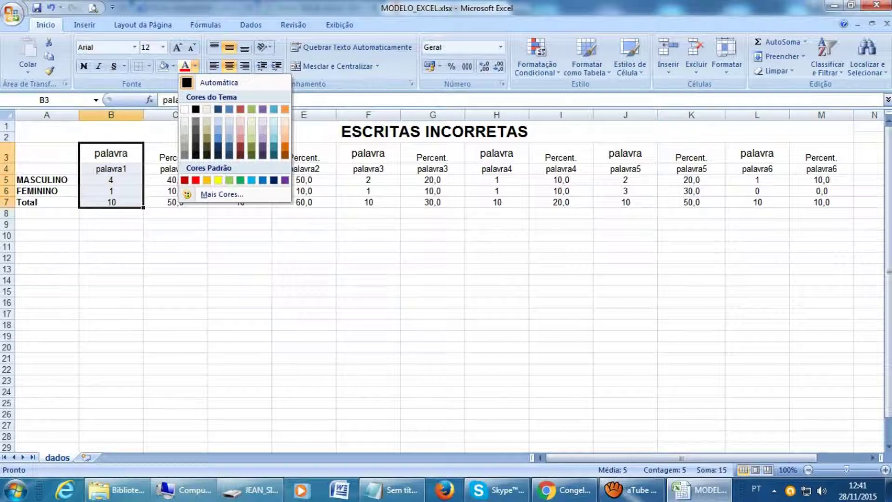
click(173, 66)
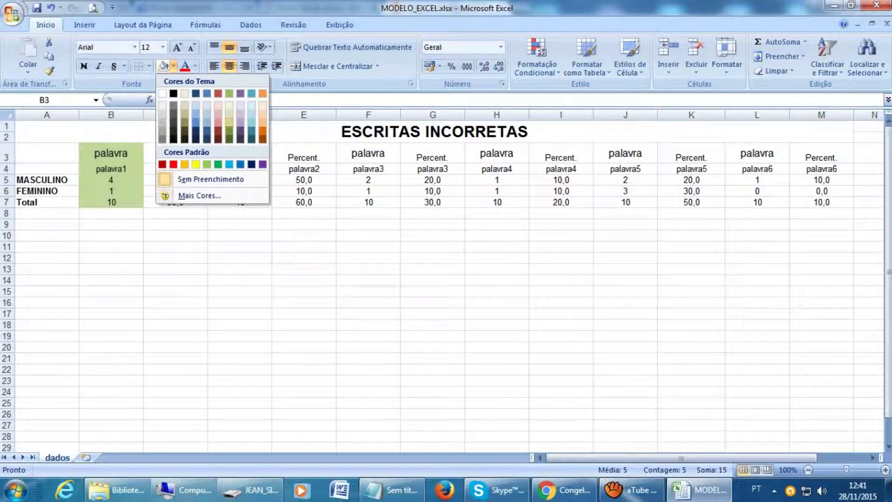
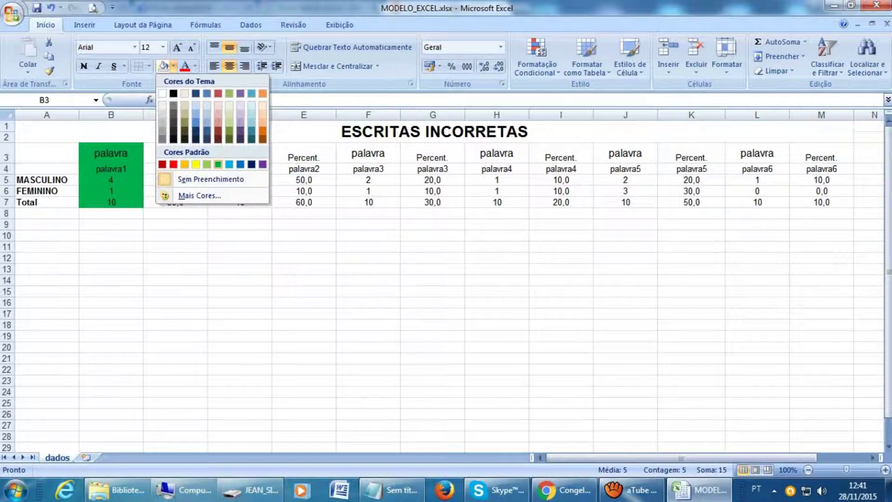
click(218, 165)
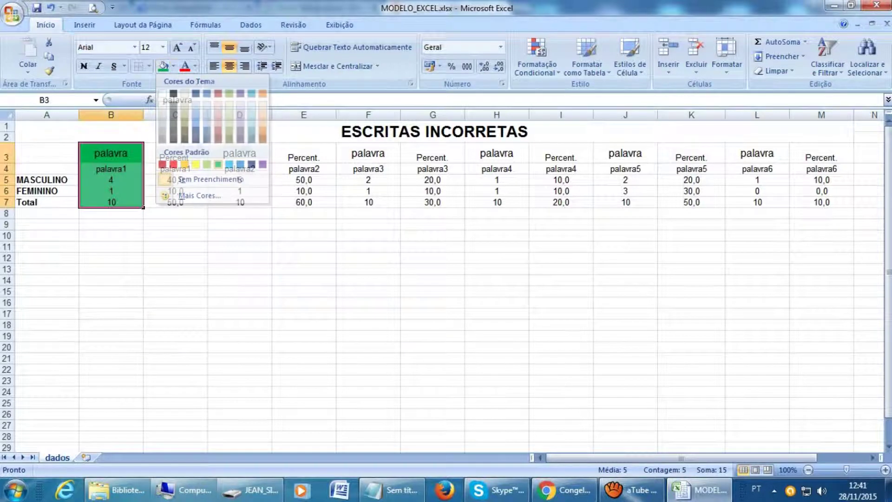
click(240, 291)
drag(111, 153, 111, 202)
click(175, 257)
drag(111, 153, 111, 202)
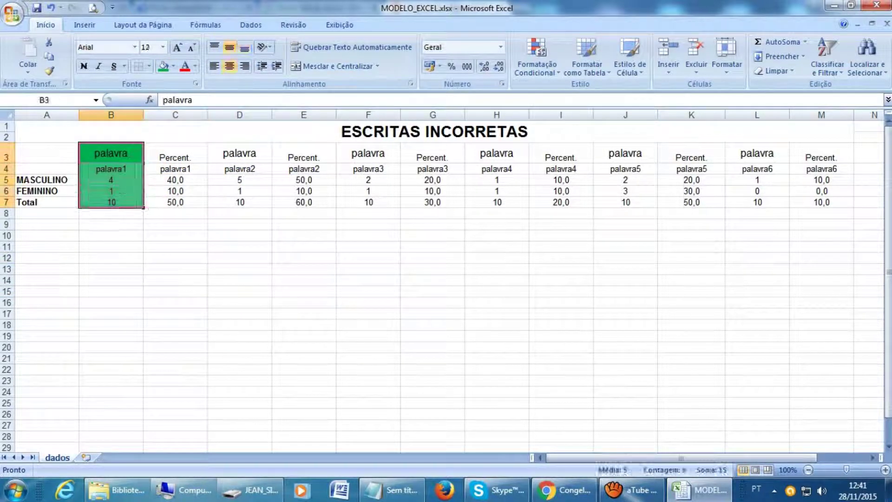
click(240, 236)
drag(240, 153, 240, 202)
click(303, 269)
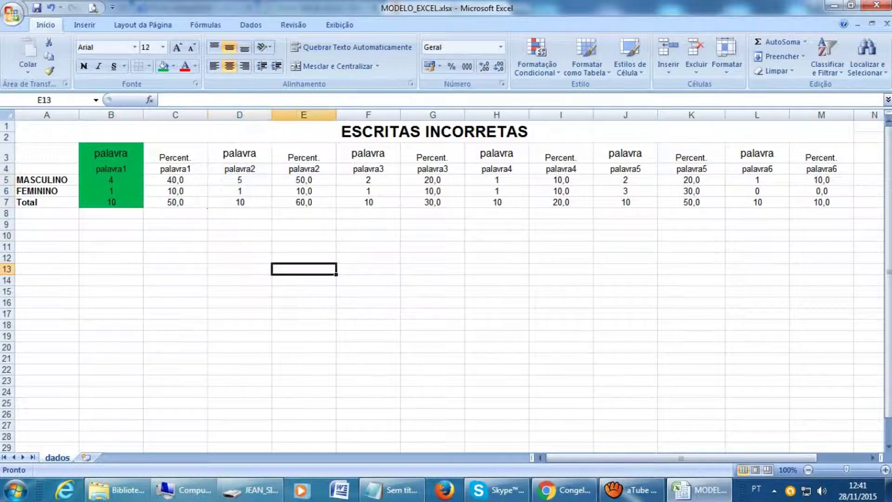
click(111, 153)
drag(111, 153, 111, 202)
drag(240, 153, 303, 213)
click(368, 153)
drag(497, 153, 497, 225)
drag(626, 153, 625, 225)
click(757, 153)
click(368, 280)
Copy the green formatting of B3:B7 to the palavra2 and palavra3 count columns, D3:D7 and F3:F7
drag(111, 153, 111, 202)
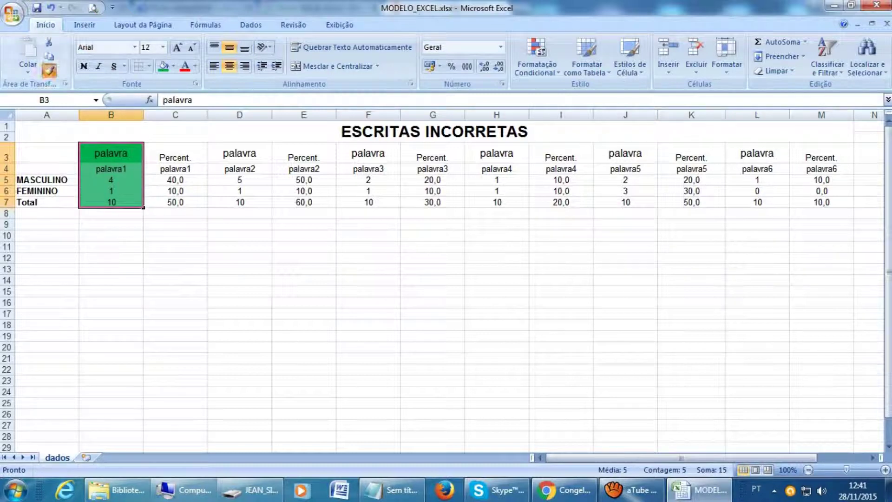
click(49, 70)
drag(240, 153, 240, 202)
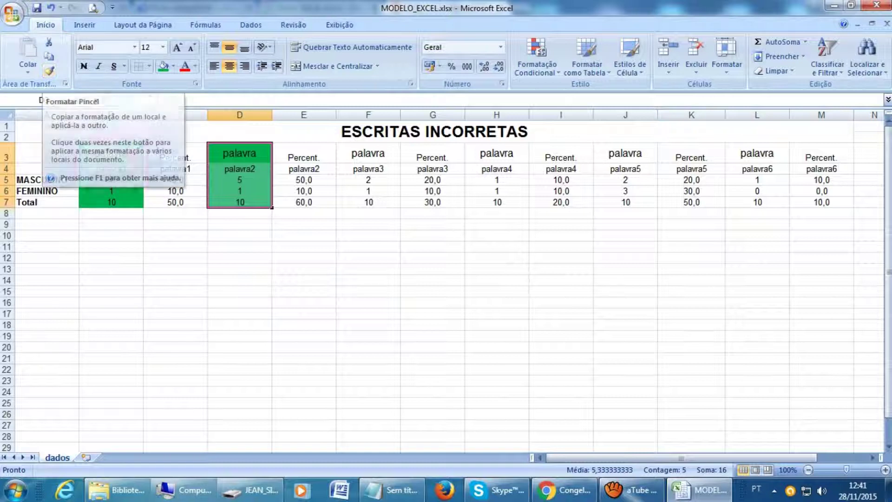
drag(240, 153, 240, 203)
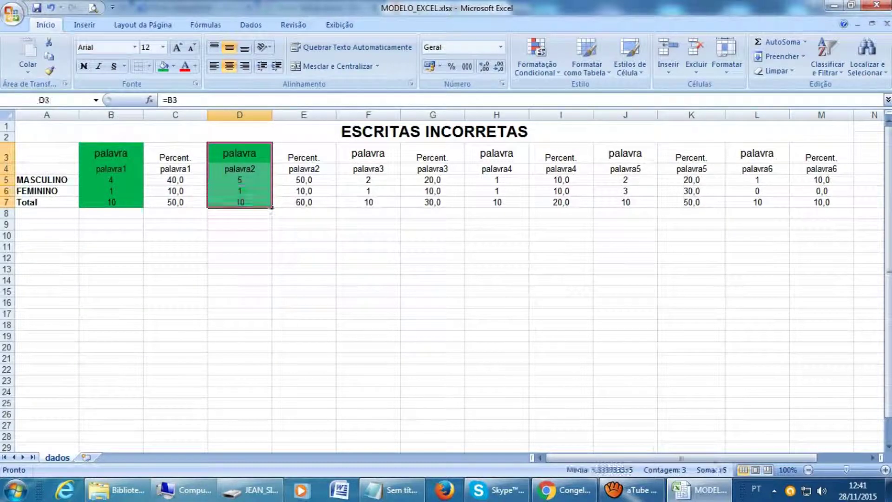
click(48, 71)
drag(368, 153, 368, 202)
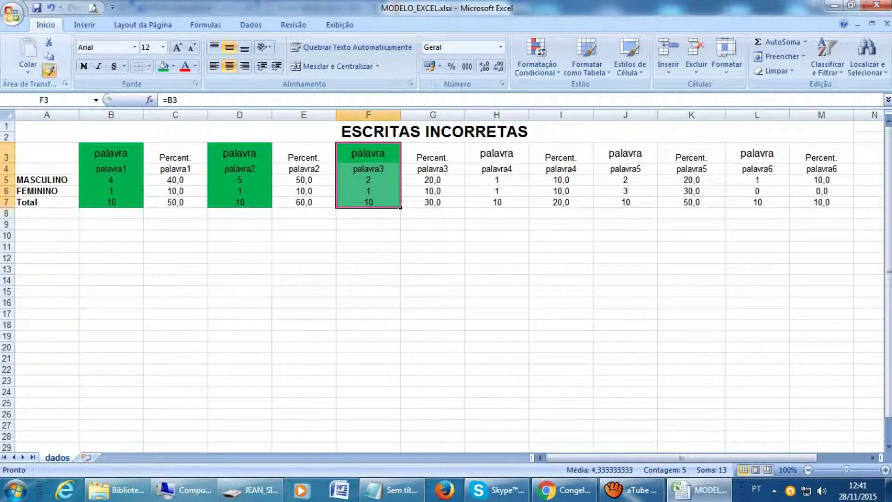
Copy the green column formatting to the palavra4, palavra5 and palavra6 count columns, H3:H7, J3:J7 and L3:L7
click(49, 71)
drag(496, 153, 496, 202)
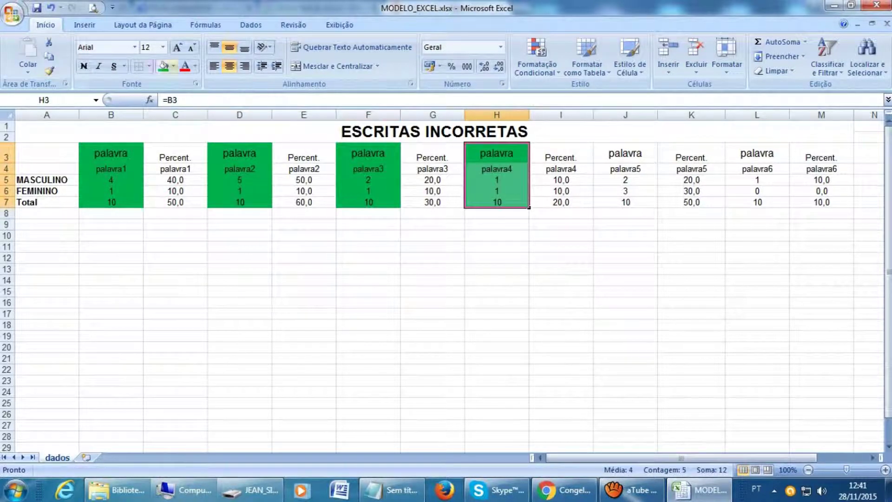
click(48, 71)
drag(626, 153, 626, 203)
click(48, 70)
drag(757, 153, 757, 202)
click(757, 202)
click(691, 236)
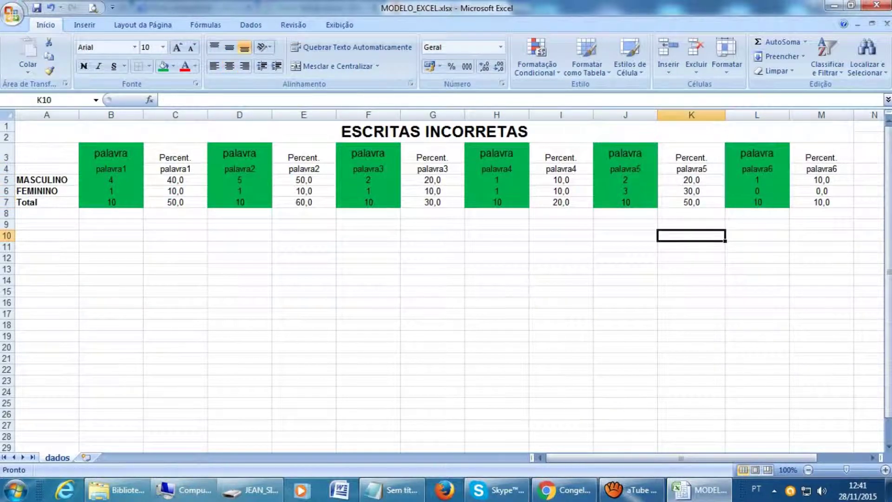
Apply all borders to the whole ESCRITAS INCORRETAS table, from the title row through M7
drag(47, 132, 821, 202)
click(149, 66)
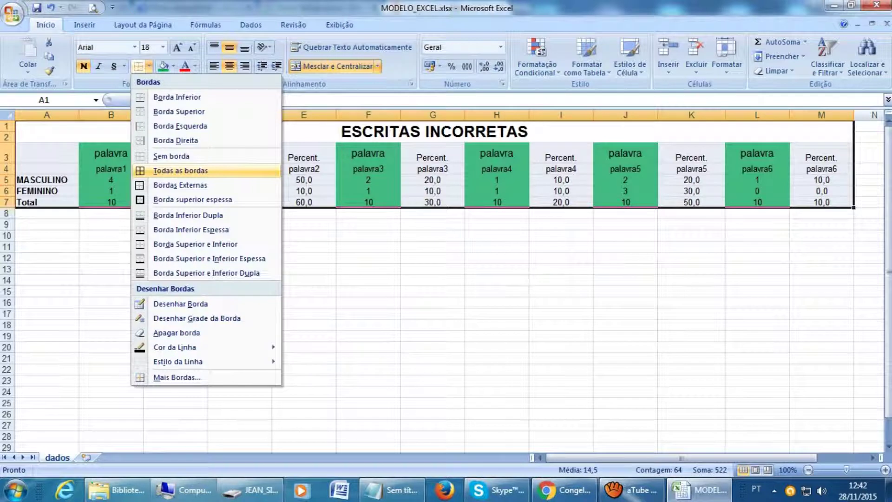
click(180, 170)
click(368, 258)
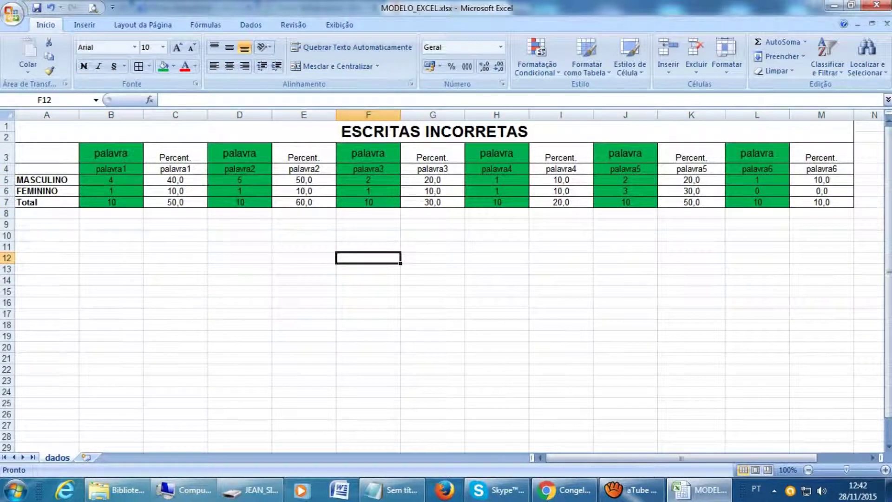
click(368, 169)
click(626, 169)
click(692, 236)
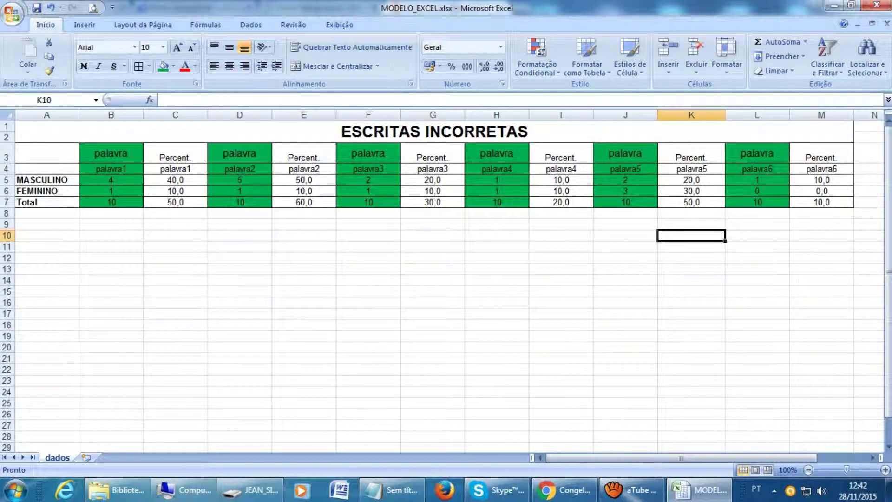
Fill the palavra1 percentage column C3:C7 with the standard yellow color
drag(175, 156, 175, 203)
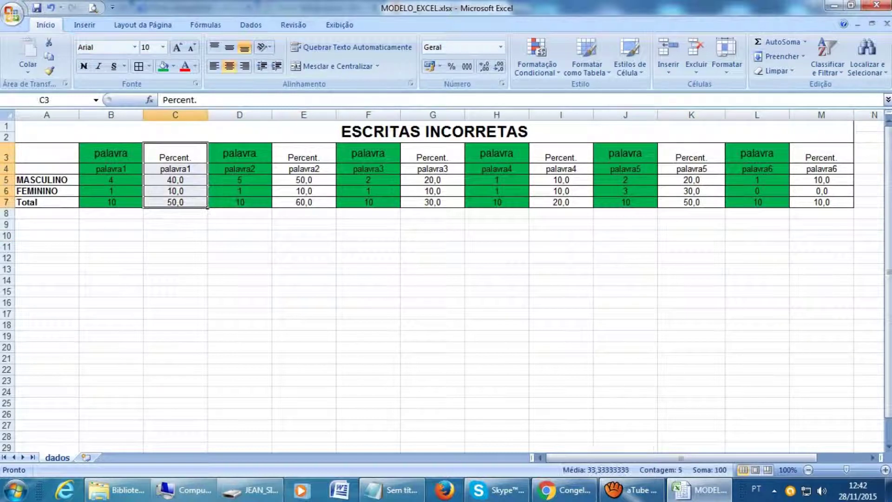
click(173, 66)
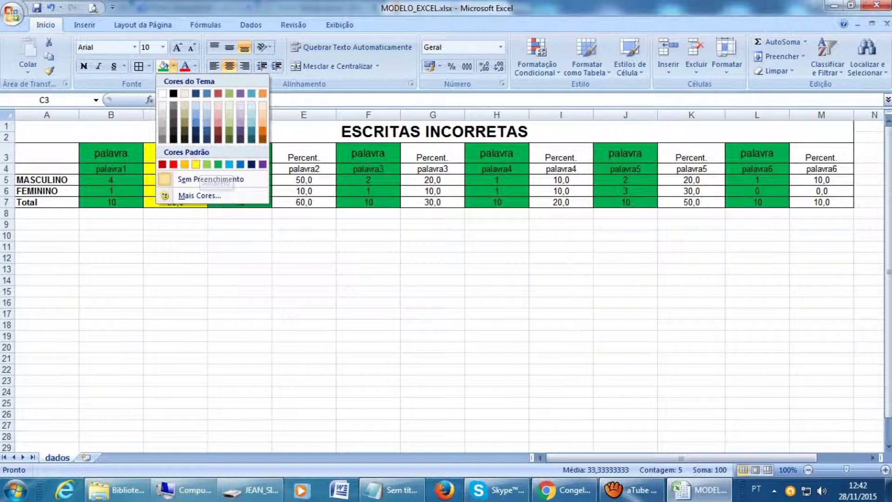
click(196, 164)
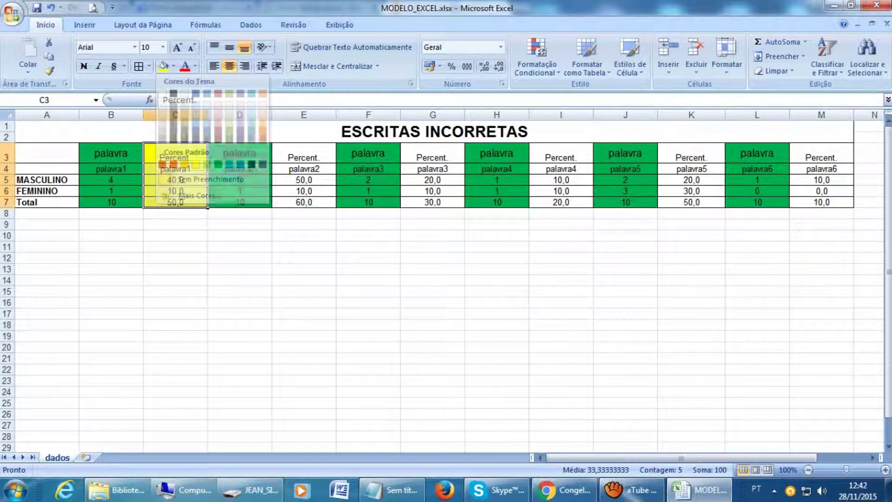
Copy the yellow formatting of C3:C7 to the palavra2, palavra3 and palavra4 percentage columns, E3:E7, G3:G7 and I3:I7
click(50, 71)
drag(304, 157, 304, 204)
click(49, 71)
drag(432, 157, 433, 202)
click(49, 71)
drag(561, 157, 561, 202)
Copy the yellow column formatting to the palavra5 and palavra6 percentage columns, K3:K7 and M3:M7
click(50, 71)
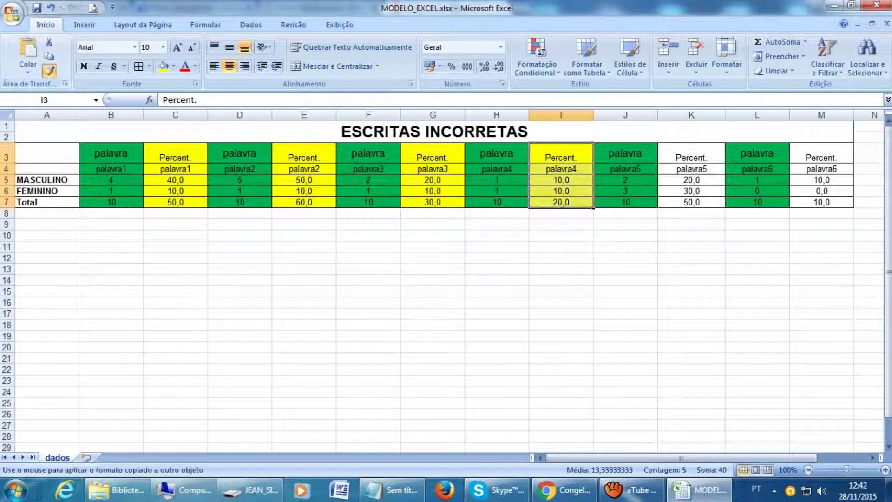
drag(692, 157, 691, 202)
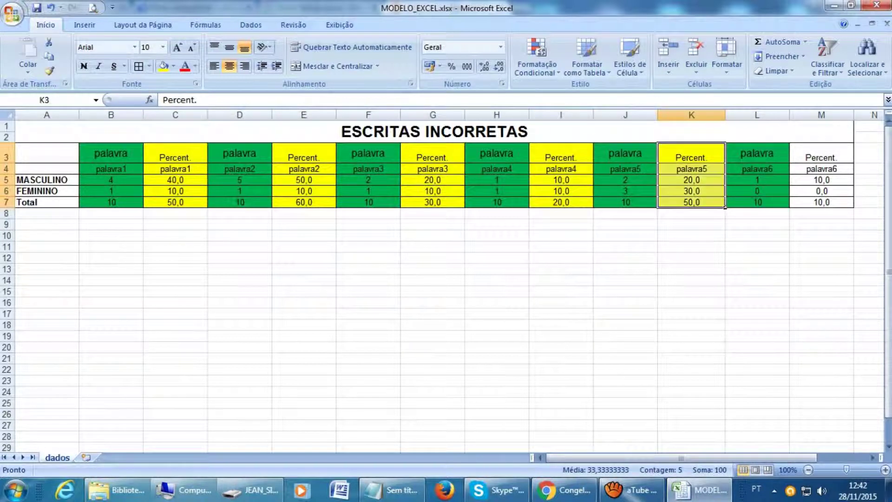
click(50, 71)
drag(822, 157, 821, 203)
click(239, 246)
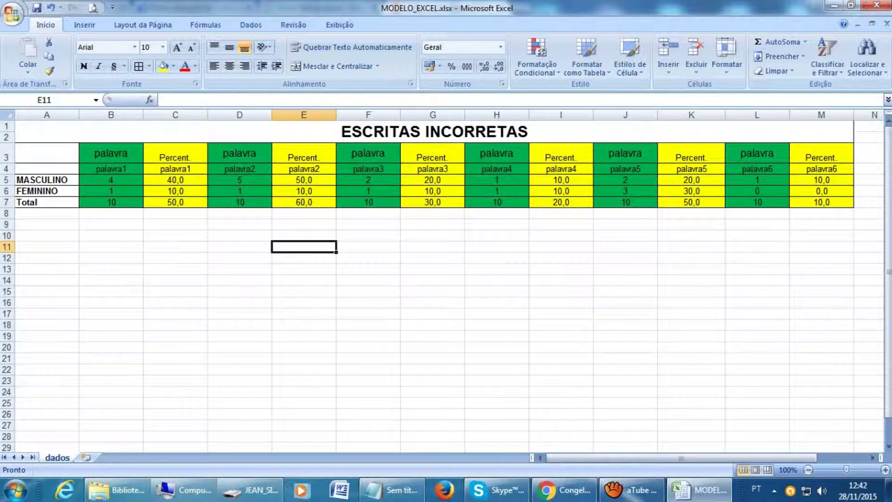
click(175, 258)
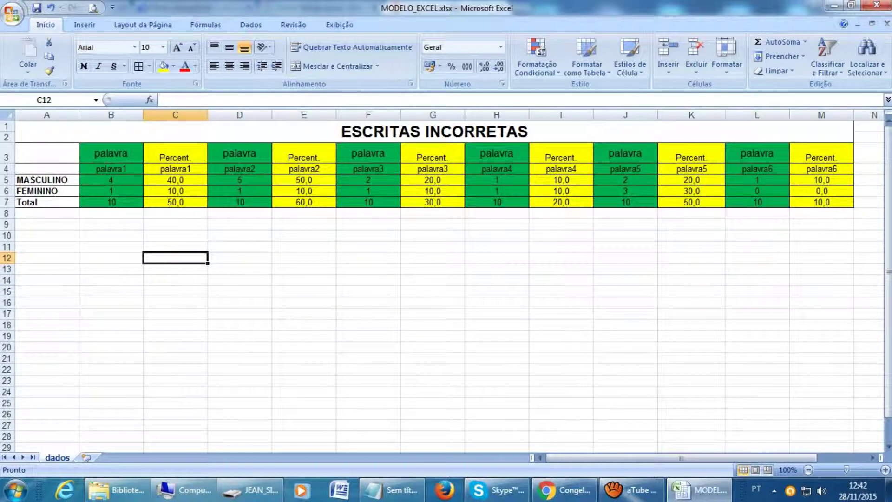
drag(46, 180, 47, 202)
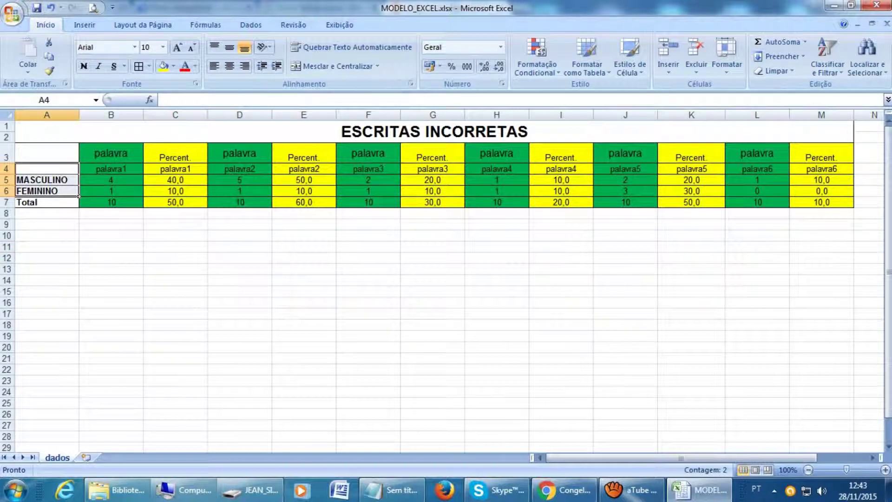
click(111, 225)
drag(70, 169, 79, 195)
drag(56, 169, 175, 180)
click(175, 225)
Insert a clustered cylinder chart from the labels in A4:A6 and rows 4 to 6 of percentage columns C, E, G, I, K and M
drag(70, 169, 79, 195)
drag(175, 169, 175, 191)
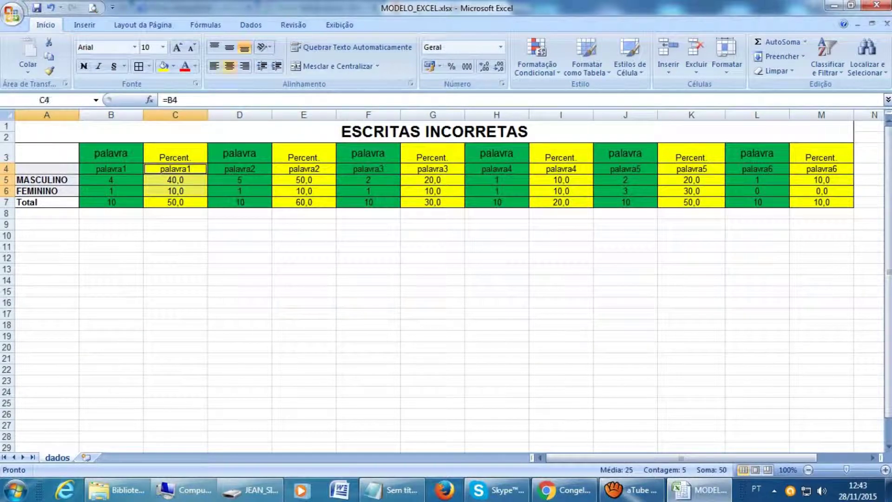
drag(304, 168, 304, 191)
drag(432, 169, 433, 191)
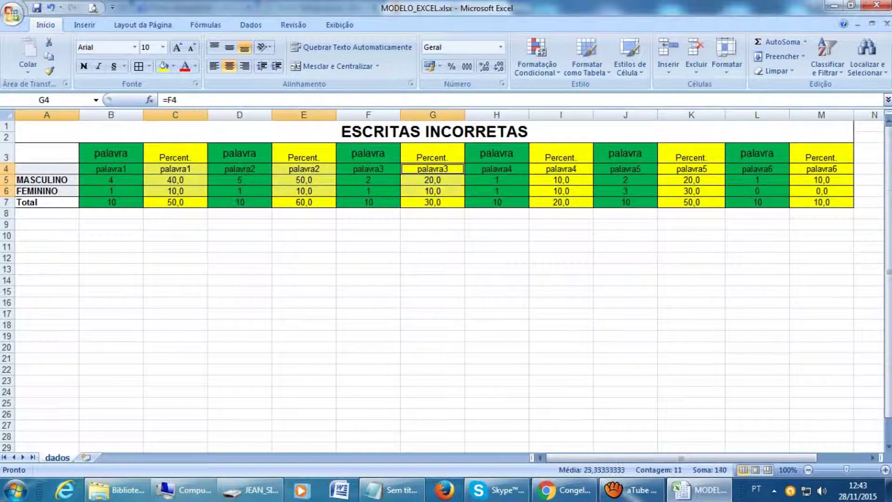
drag(561, 168, 561, 191)
drag(691, 169, 692, 191)
drag(821, 169, 822, 191)
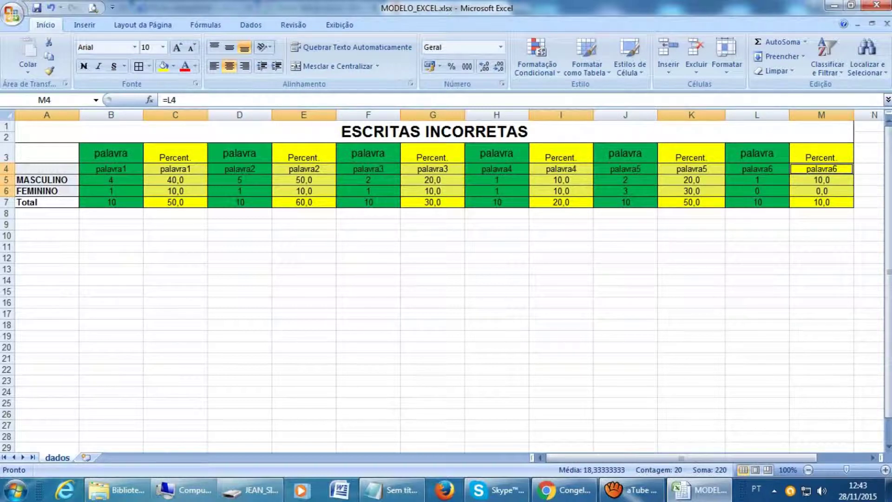
click(84, 24)
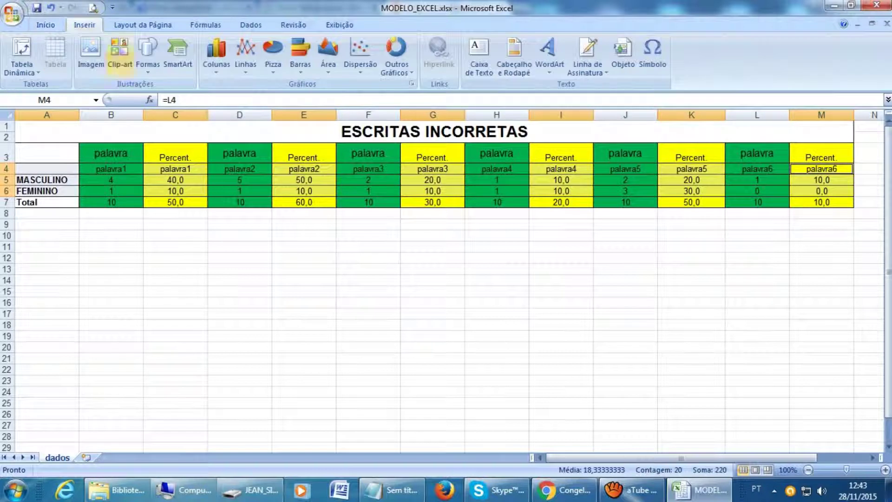
click(216, 55)
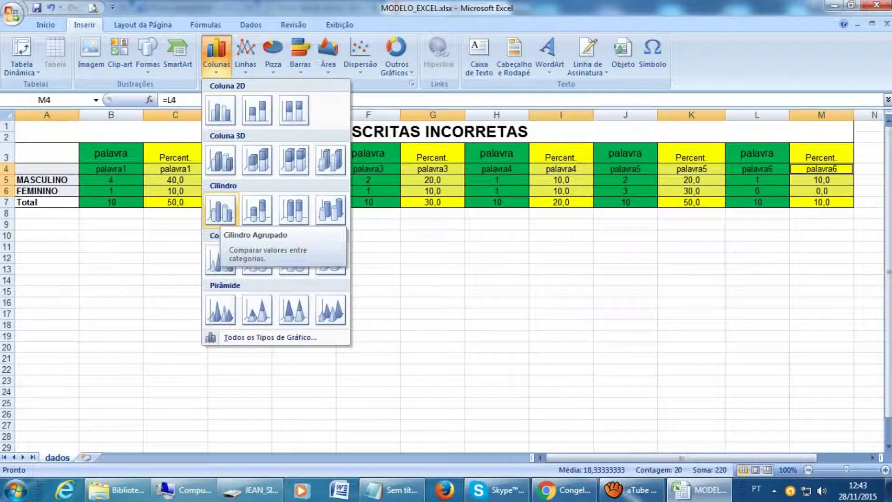
click(220, 210)
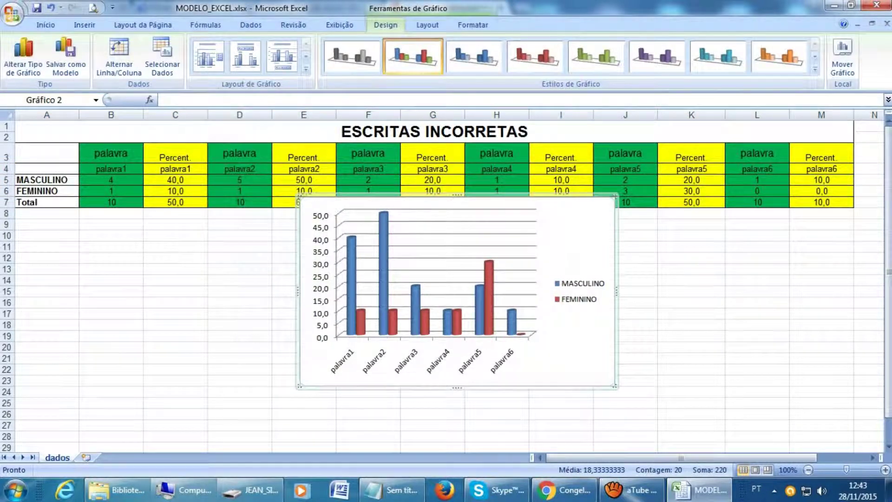
Move the cylinder chart from the dados sheet to its own new chart sheet
right_click(585, 251)
click(625, 366)
key(alt+h)
key(Tab)
key(Return)
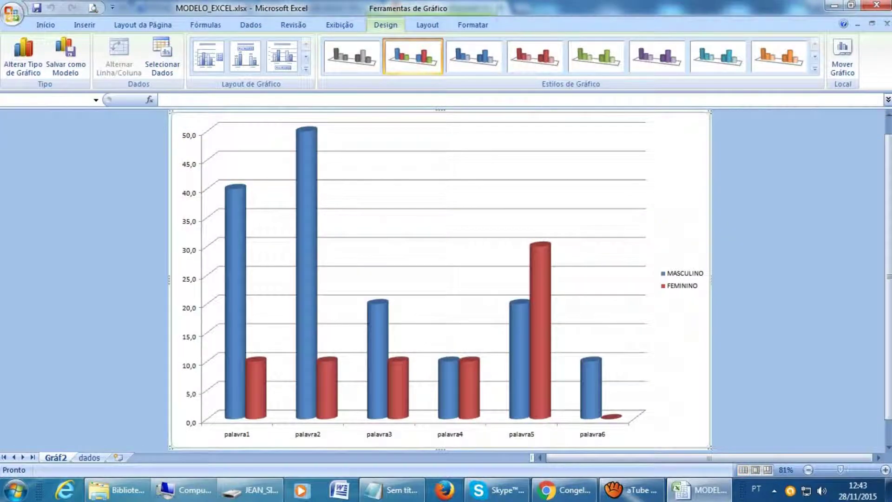
scroll(604, 299, down, 2)
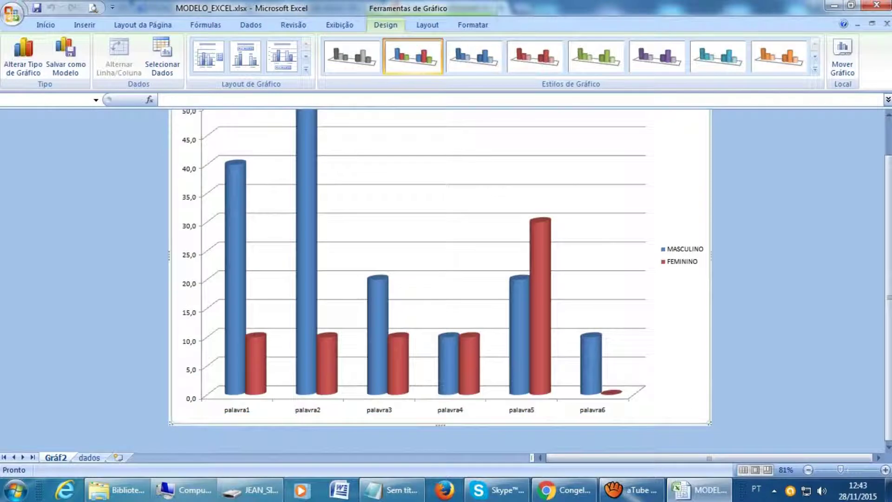
scroll(441, 278, up, 2)
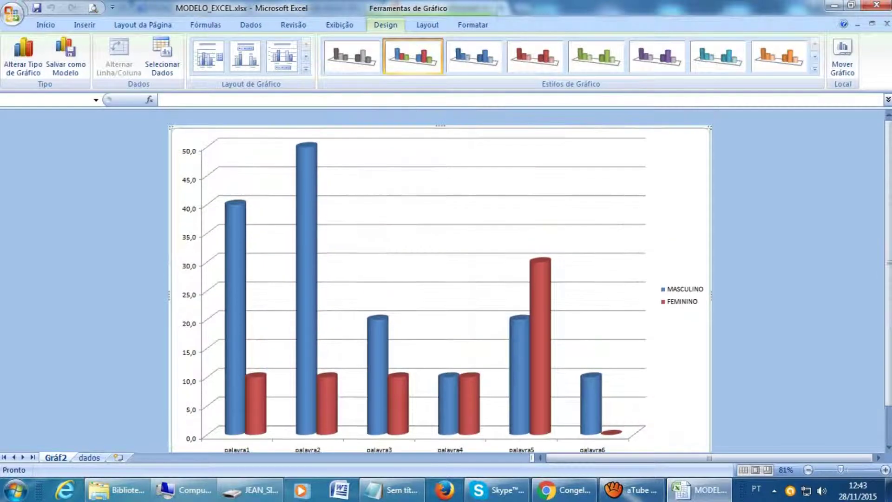
click(540, 346)
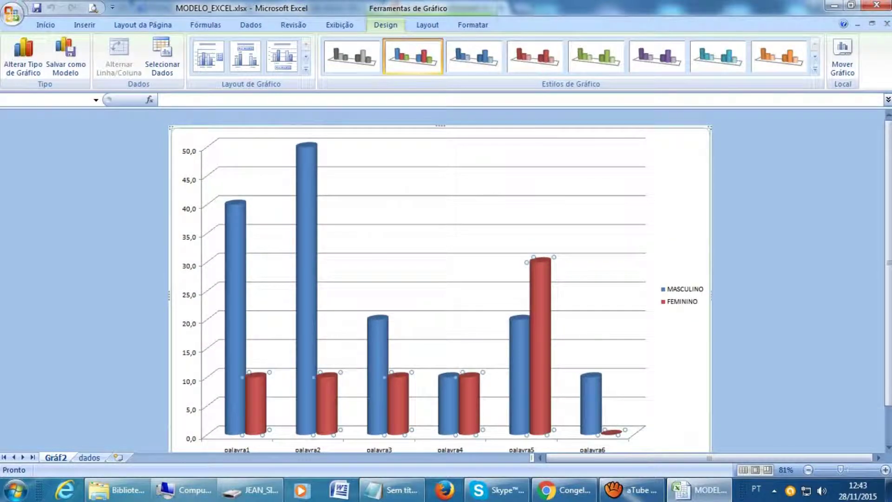
right_click(544, 294)
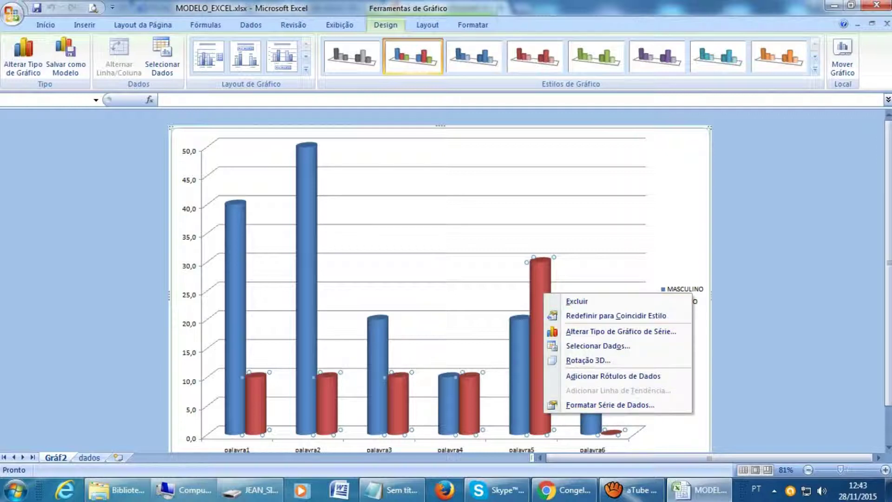
key(Escape)
key(Escape)
key(Escape)
Change the fill of the chart's FEMININO series to a bright pink from the additional fill colors
click(540, 275)
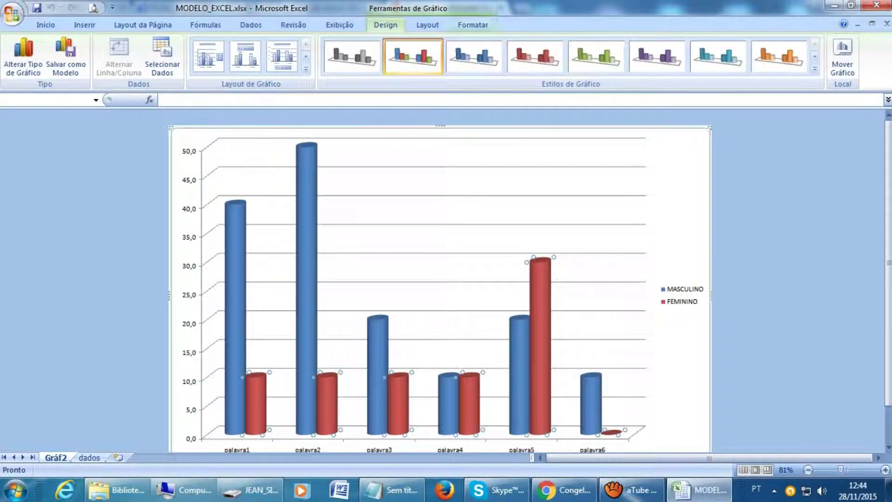
click(473, 24)
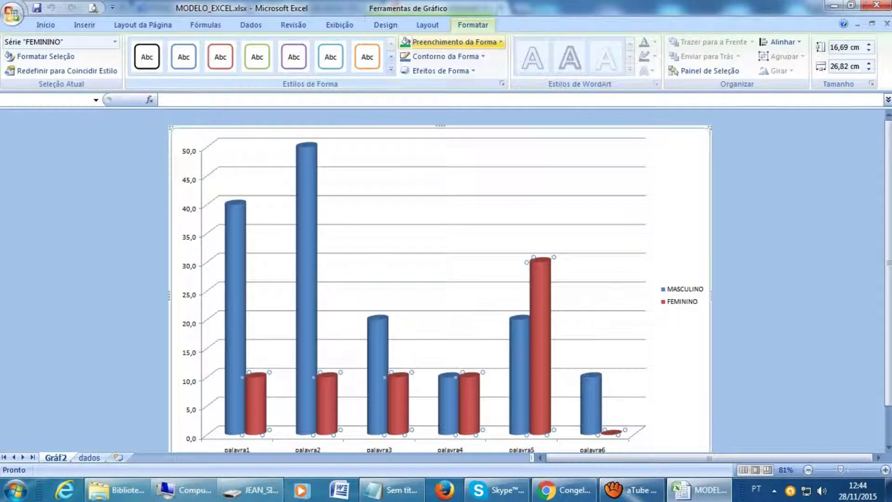
click(453, 42)
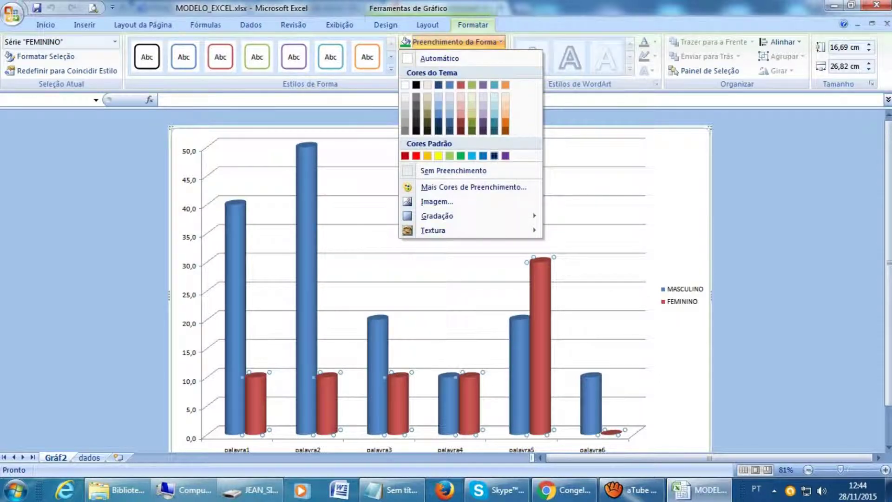
click(465, 187)
drag(372, 211, 565, 141)
click(626, 265)
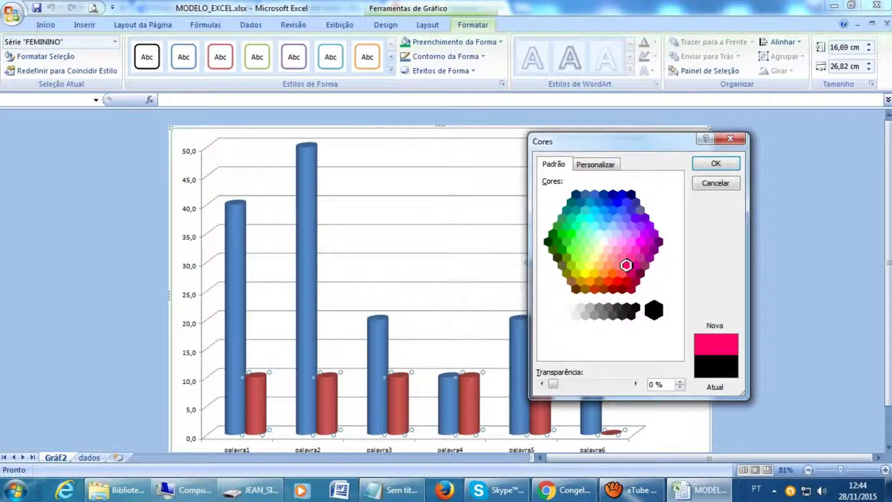
click(630, 257)
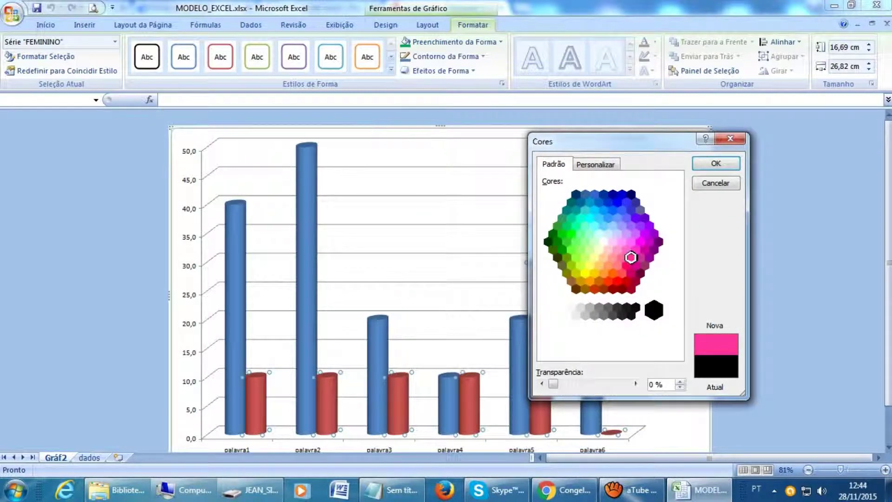
click(716, 163)
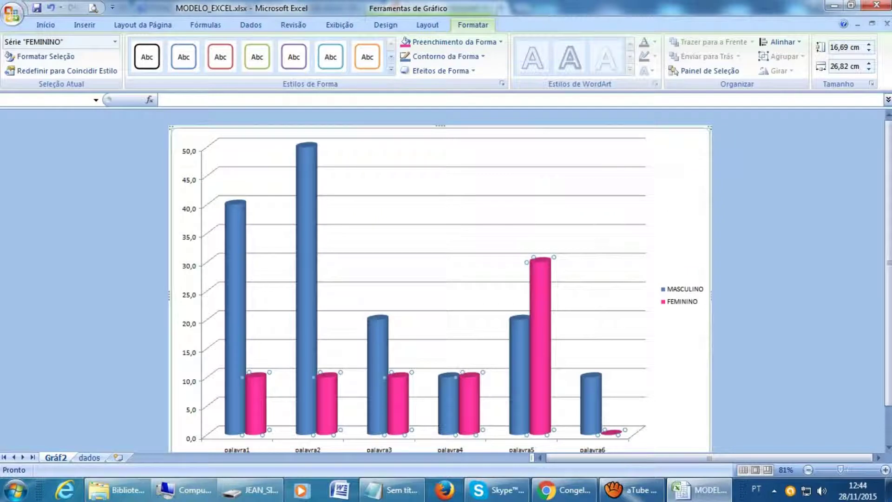
Change the fill of the chart's MASCULINO series to a bright medium blue from the additional fill colors
key(Up)
click(453, 41)
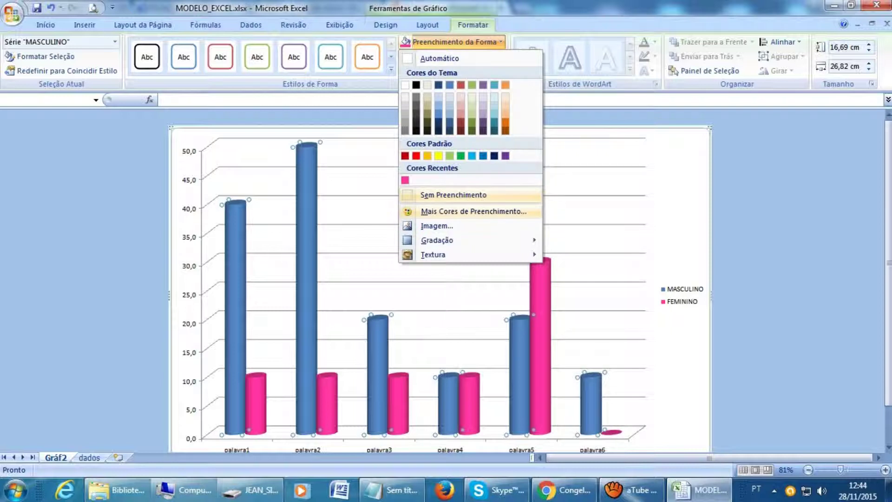
click(473, 211)
click(618, 202)
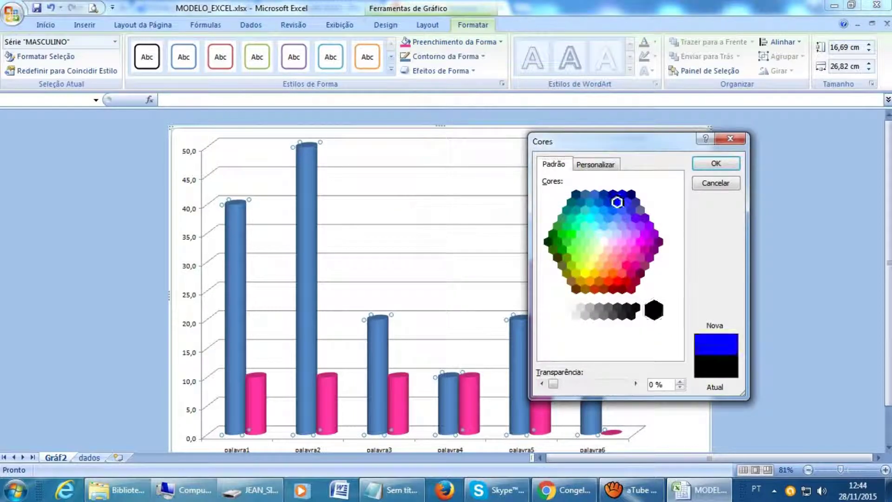
click(613, 210)
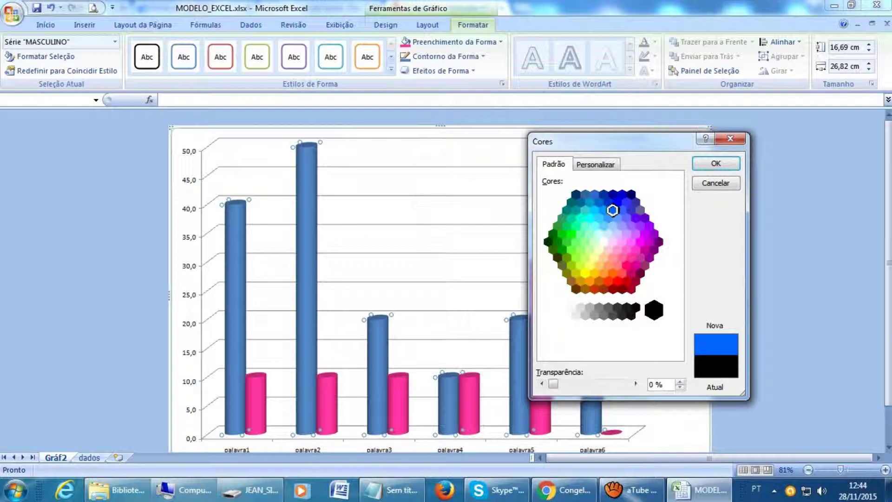
click(716, 163)
click(767, 209)
scroll(767, 209, down, 3)
scroll(767, 209, up, 3)
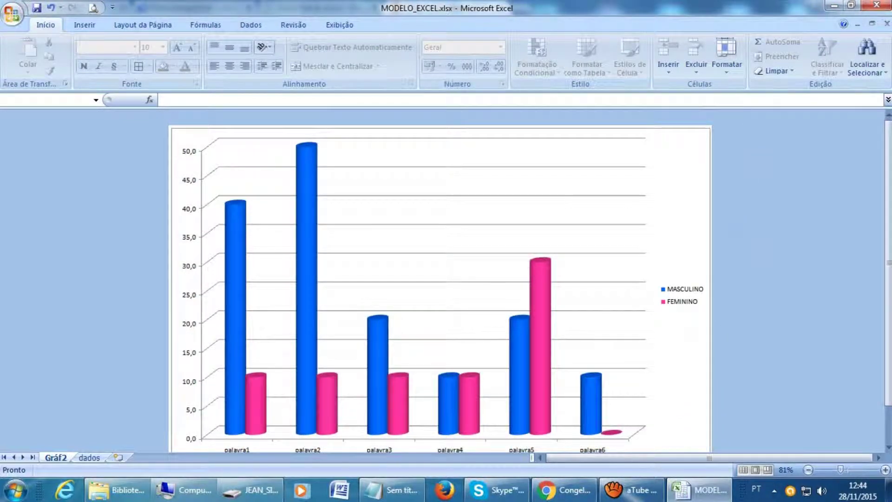
scroll(530, 282, down, 1)
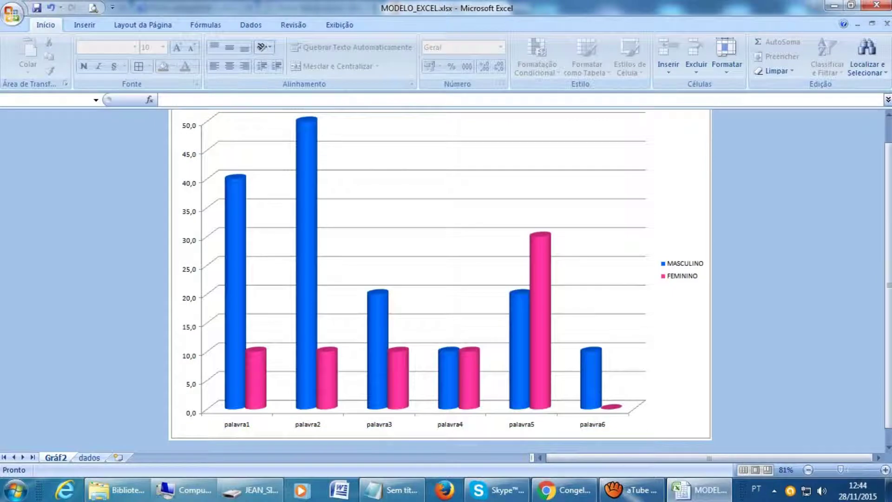
scroll(541, 302, up, 1)
scroll(541, 302, down, 1)
click(541, 302)
scroll(541, 302, up, 1)
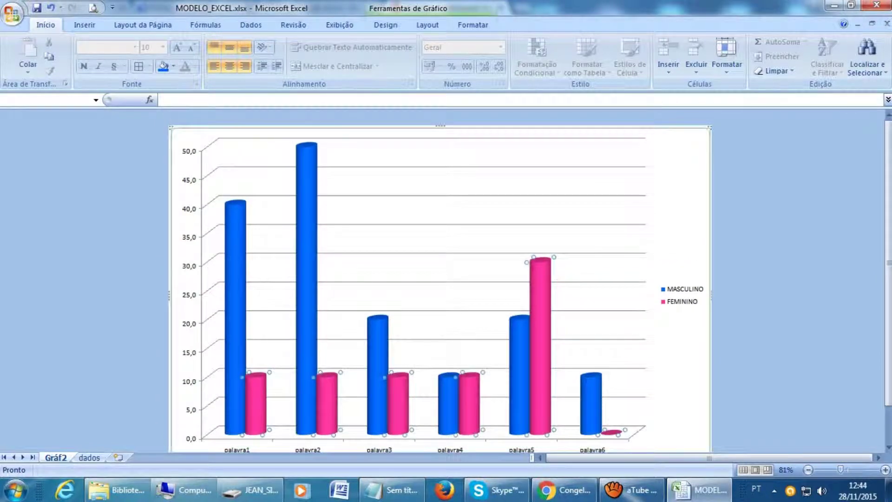
click(306, 289)
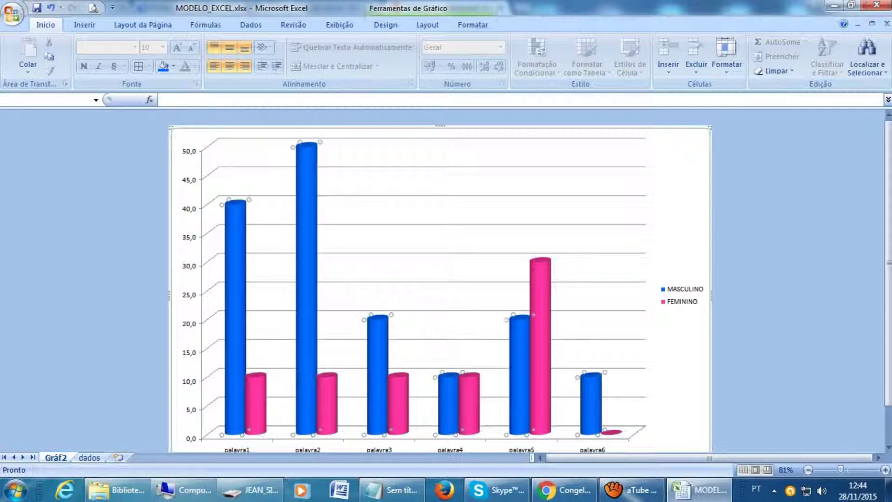
Add data labels to the chart's MASCULINO series
scroll(590, 378, down, 1)
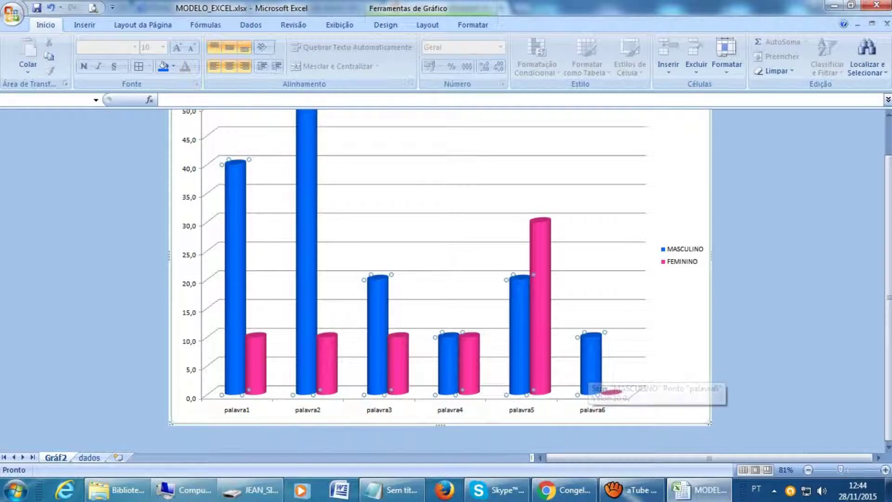
key(Escape)
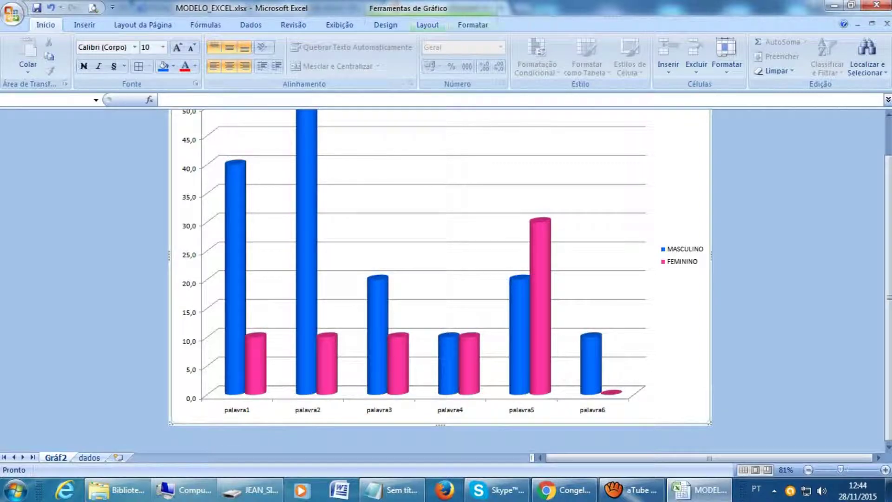
click(427, 25)
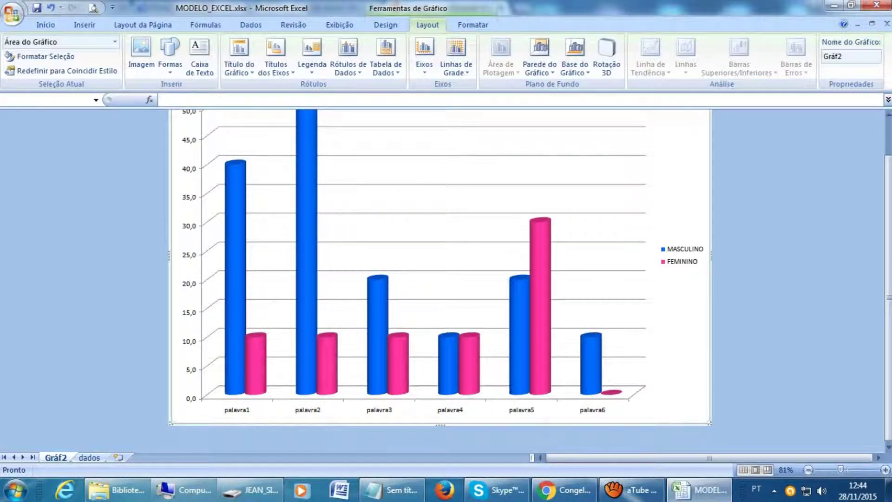
scroll(312, 188, up, 2)
right_click(311, 189)
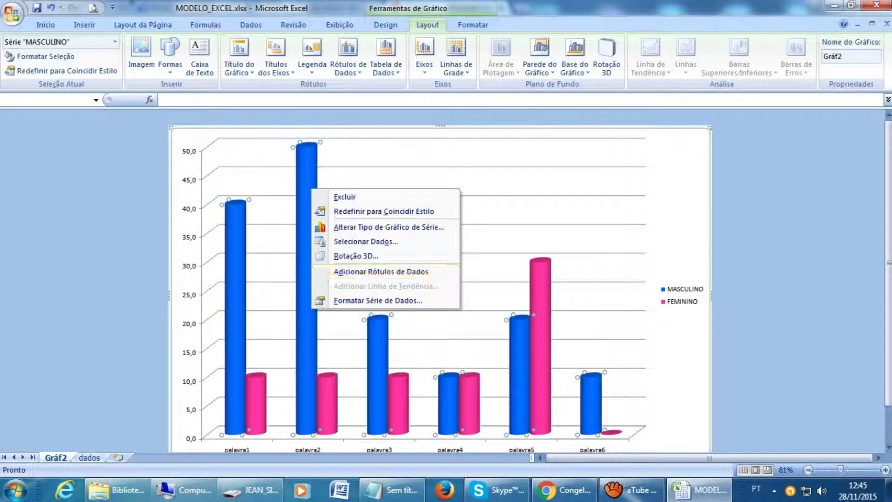
click(372, 272)
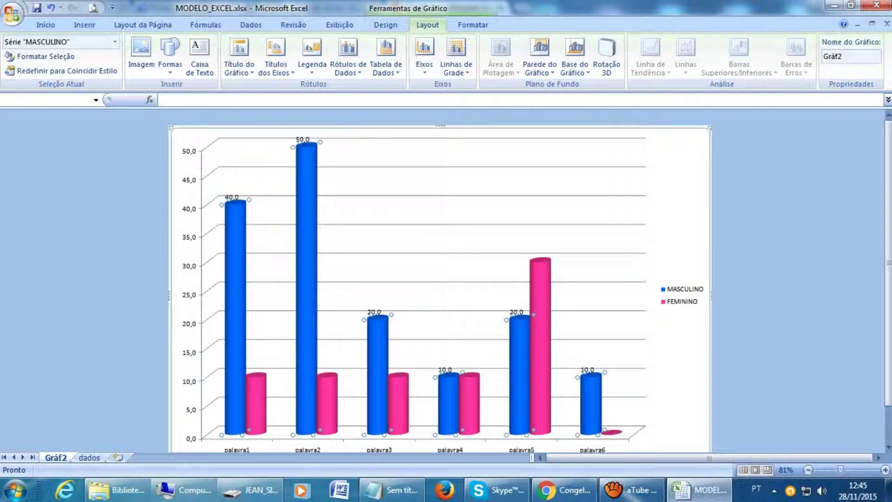
Reposition the MASCULINO data labels of palavra2, palavra1 and palavra3 slightly higher, clear of the column tops
click(303, 139)
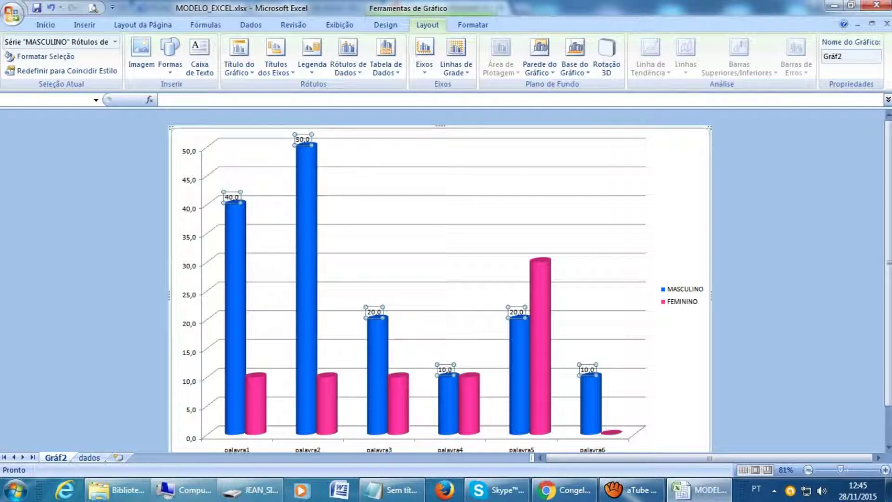
drag(303, 139, 308, 134)
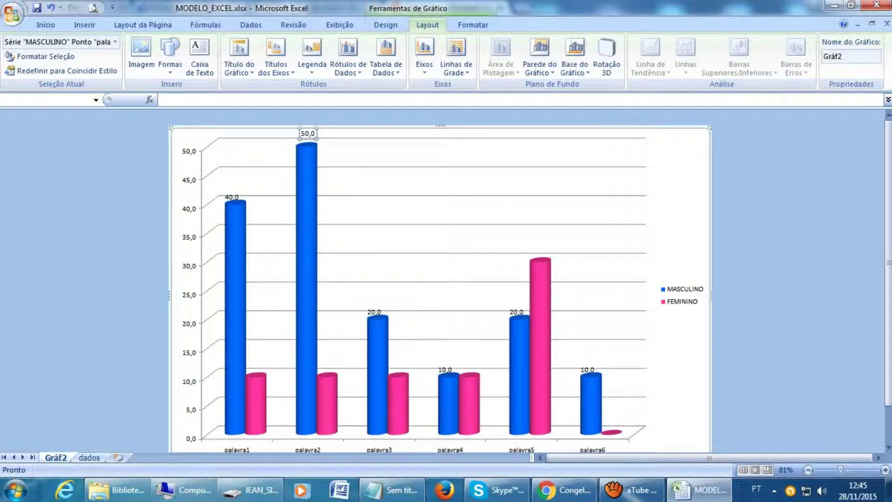
click(232, 197)
drag(232, 197, 233, 190)
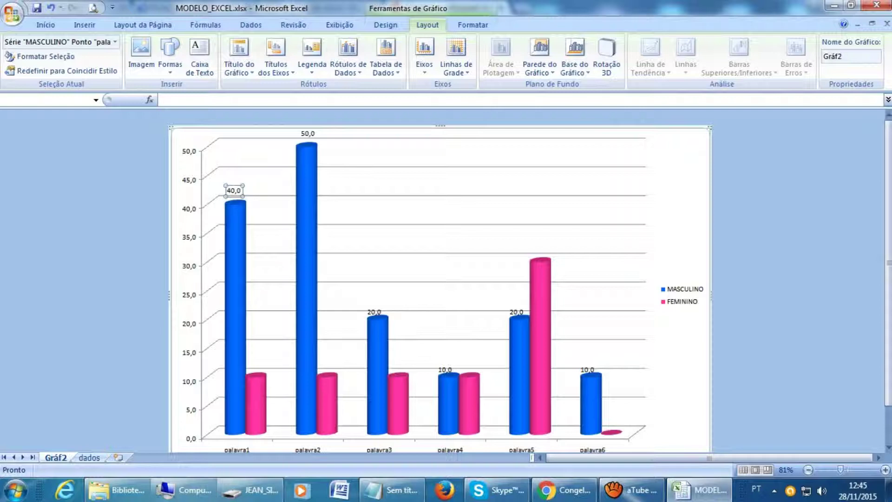
click(374, 312)
drag(375, 312, 377, 305)
Reposition the MASCULINO data labels of palavra4, palavra5 and palavra6 slightly higher, clear of the column tops
click(445, 369)
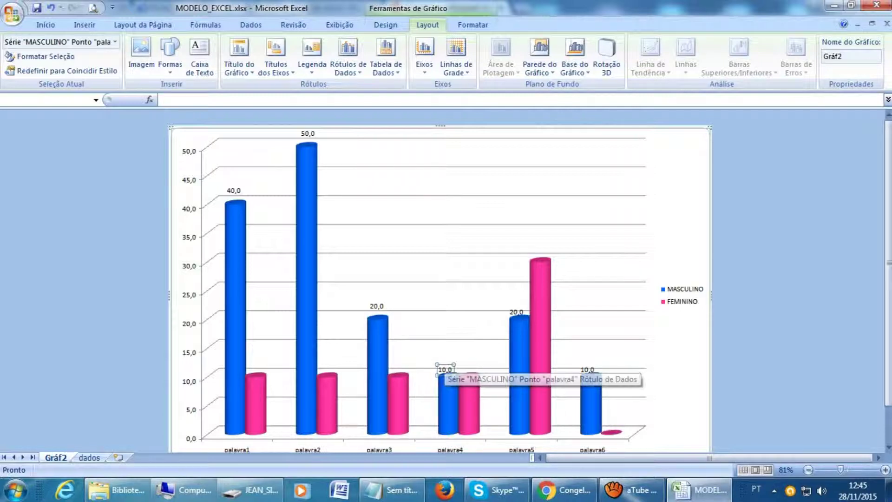
click(446, 369)
drag(445, 369, 446, 367)
click(516, 312)
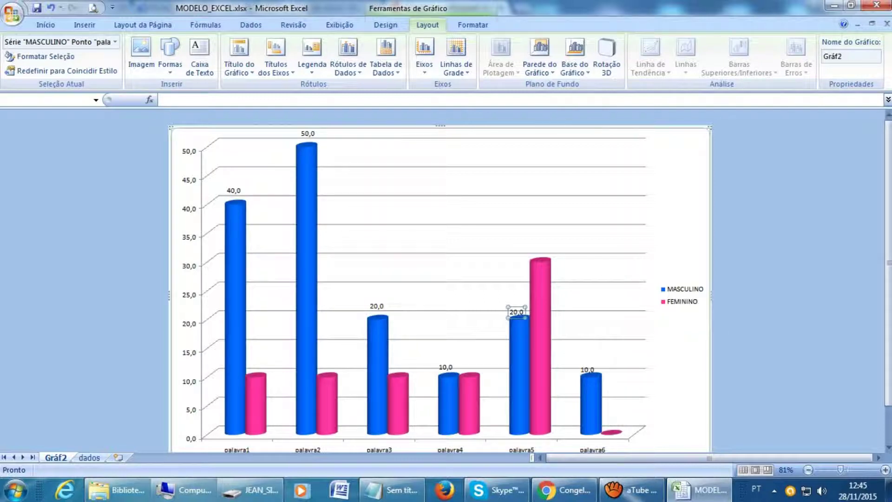
drag(515, 313, 516, 307)
click(587, 370)
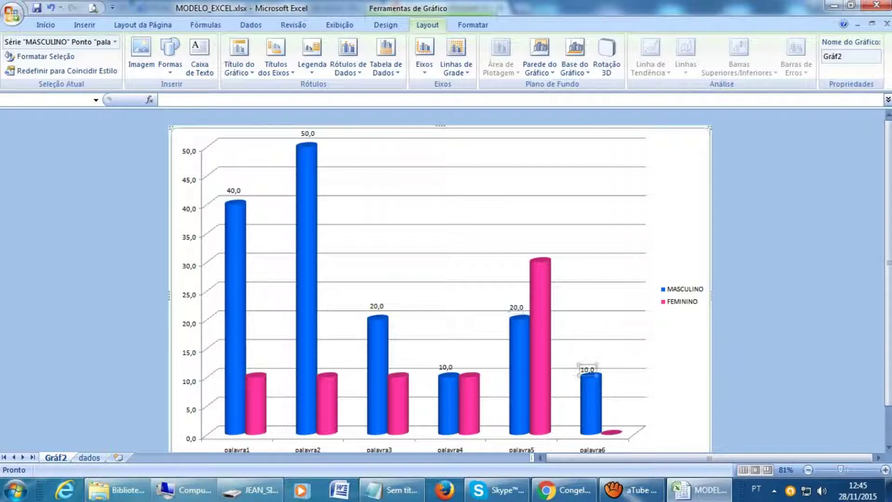
drag(588, 370, 587, 361)
click(587, 368)
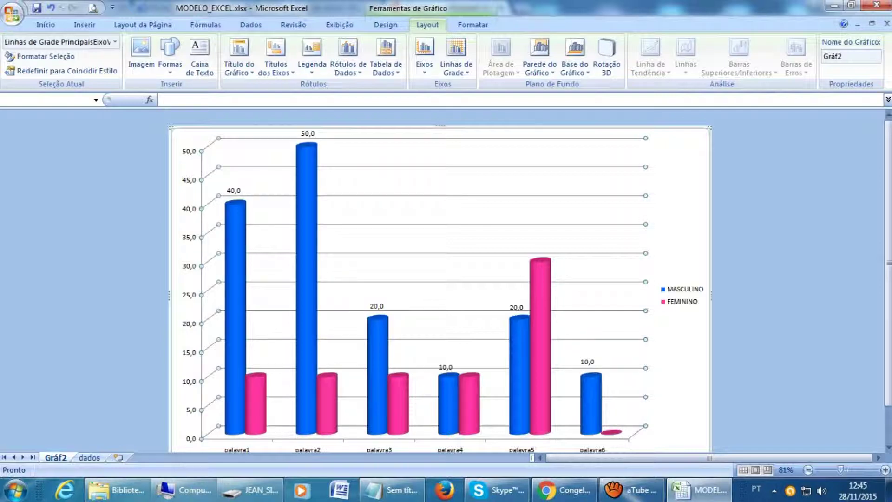
Add data labels to the chart's FEMININO series and deselect the chart
click(537, 284)
right_click(535, 284)
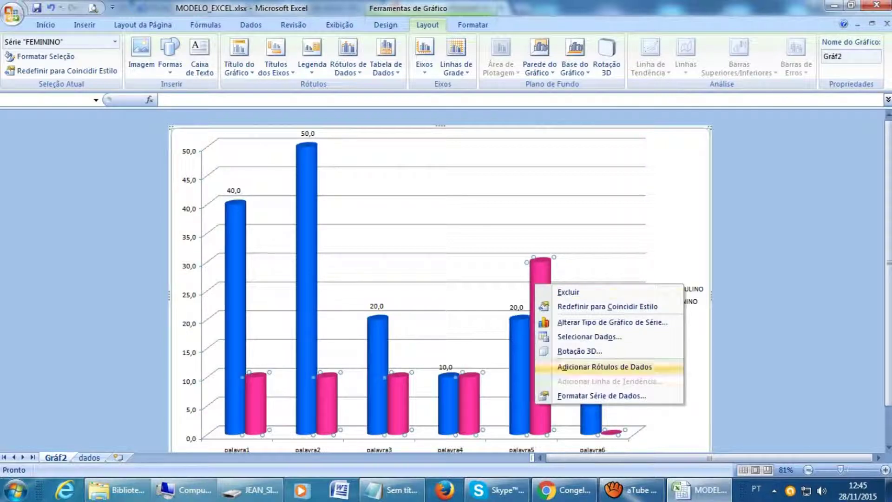
click(605, 367)
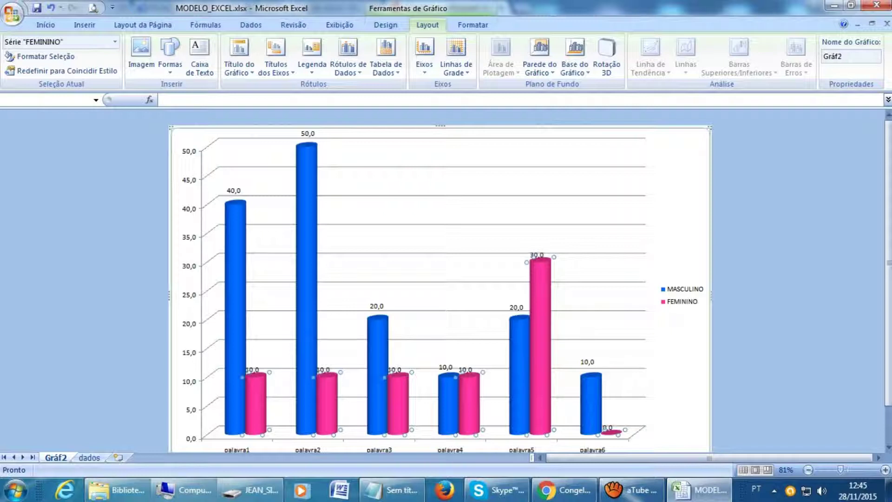
key(Escape)
scroll(440, 278, down, 1)
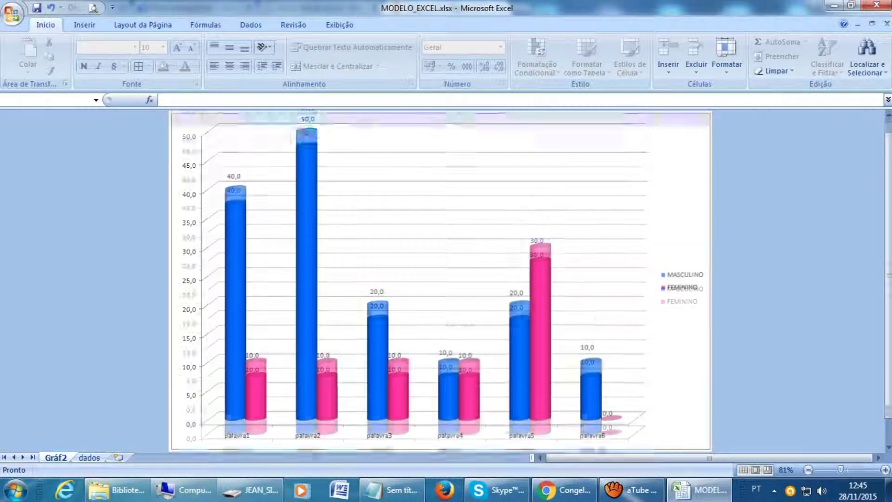
scroll(440, 279, up, 1)
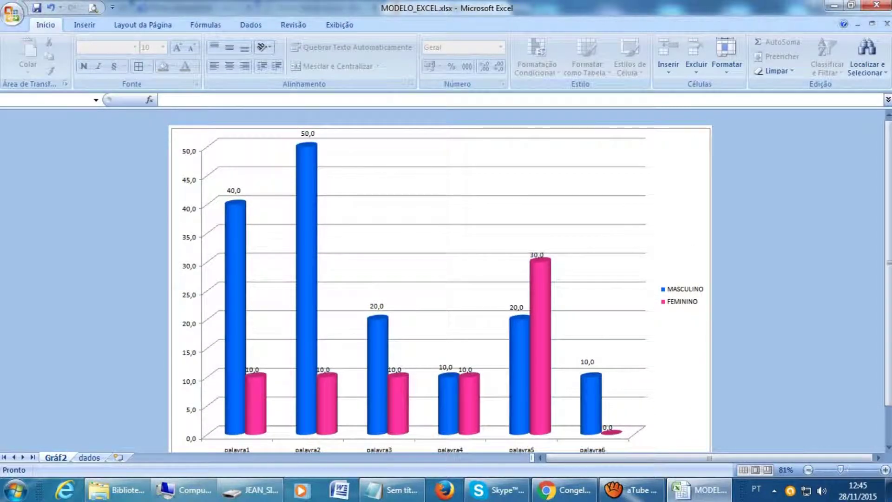
Give the chart walls a gradient fill with a dark orange theme color on the first stop, Parada 1
right_click(587, 217)
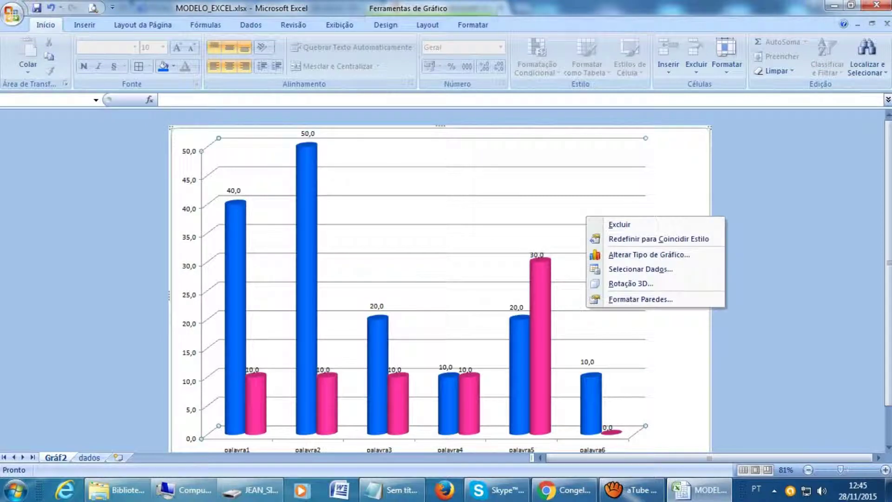
click(641, 299)
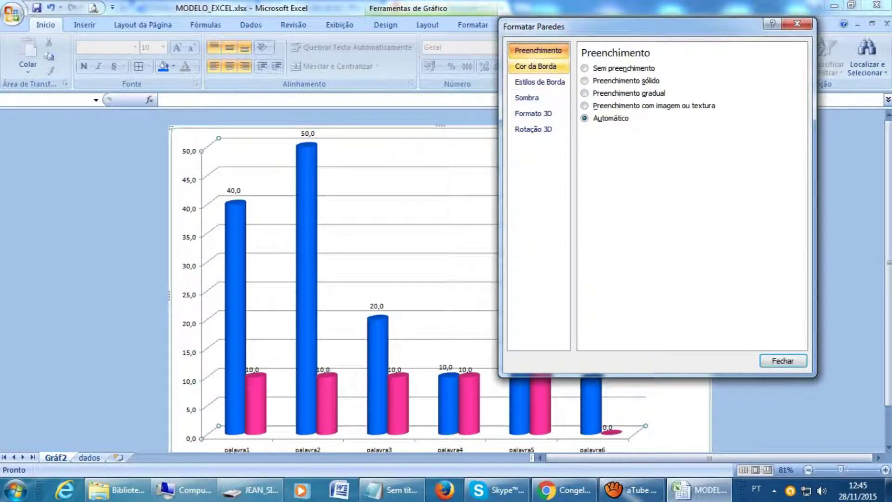
drag(650, 27, 683, 91)
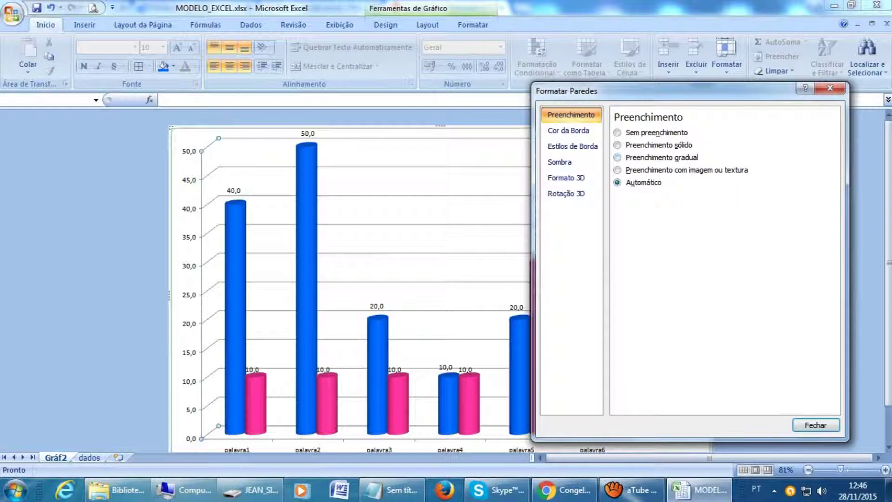
click(617, 158)
drag(688, 82, 560, 109)
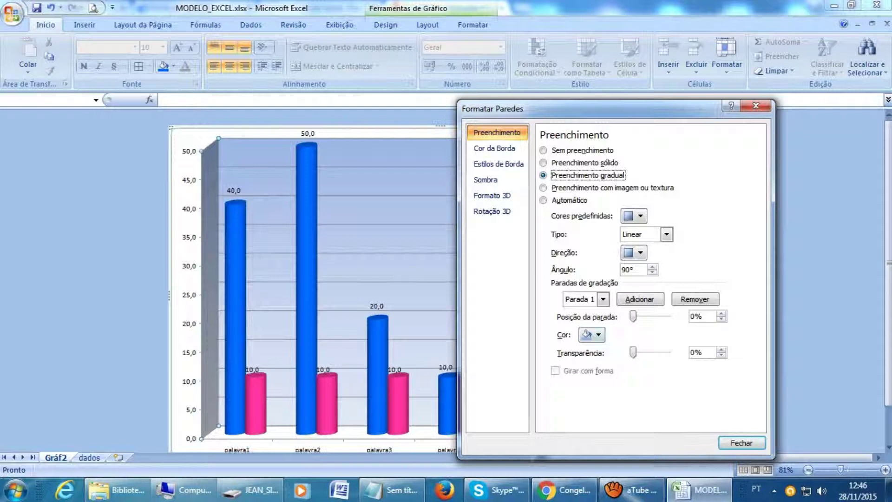
click(593, 335)
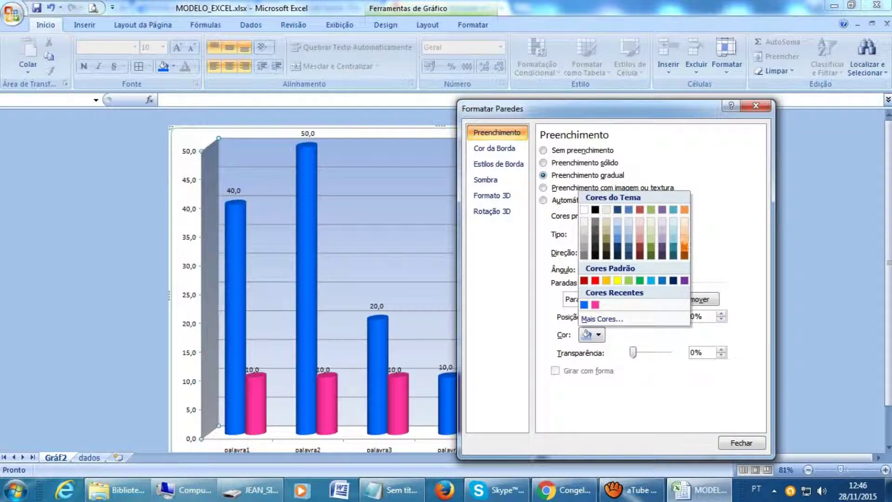
click(685, 247)
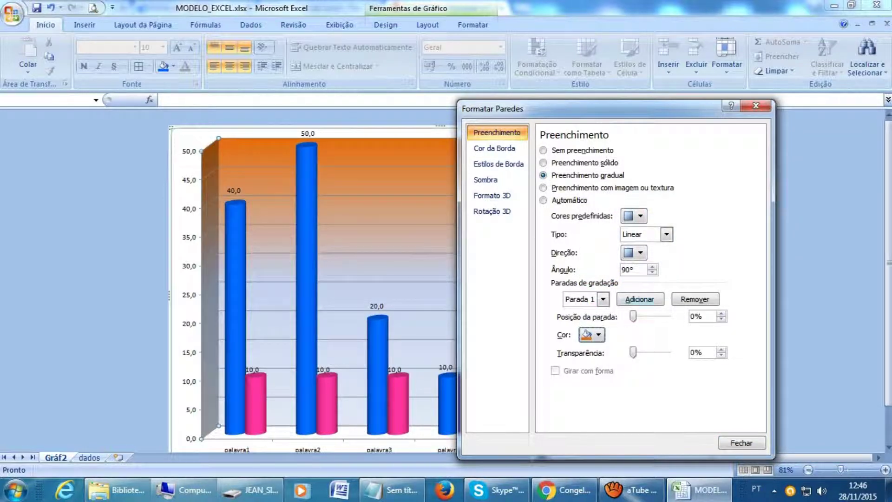
Remove the third stop, Parada 3, from the chart walls' gradient
click(604, 299)
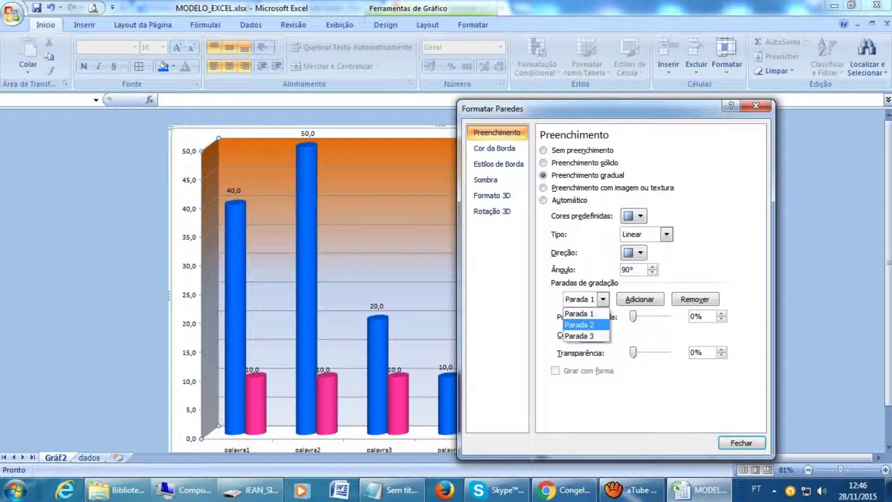
click(581, 325)
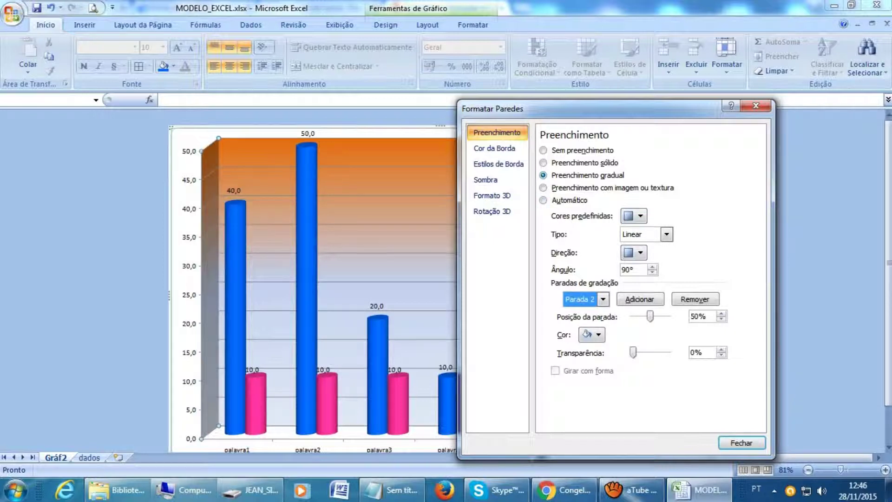
click(603, 298)
click(581, 325)
click(603, 300)
click(581, 335)
click(695, 299)
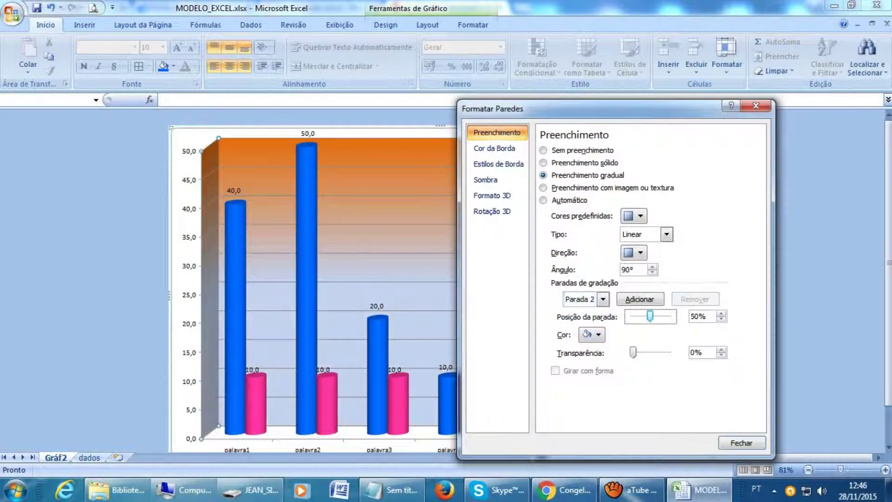
Set the walls' second gradient stop, Parada 2, to a light orange theme color
click(603, 298)
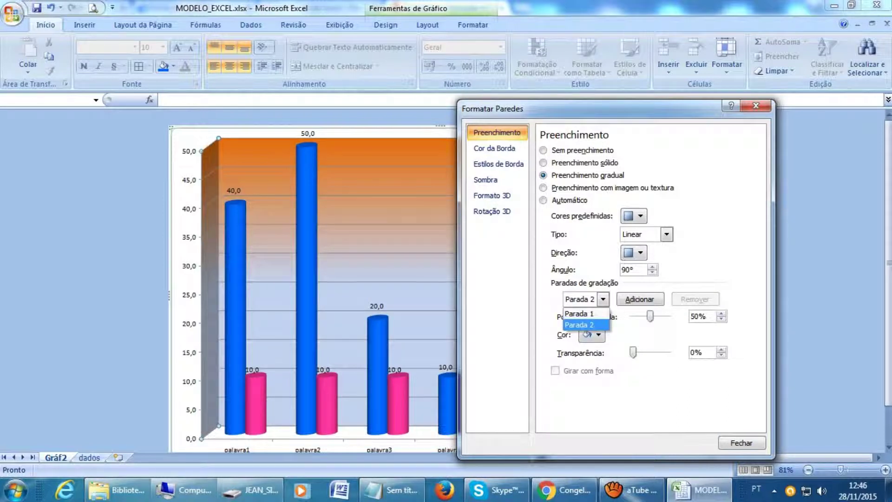
click(581, 325)
click(598, 335)
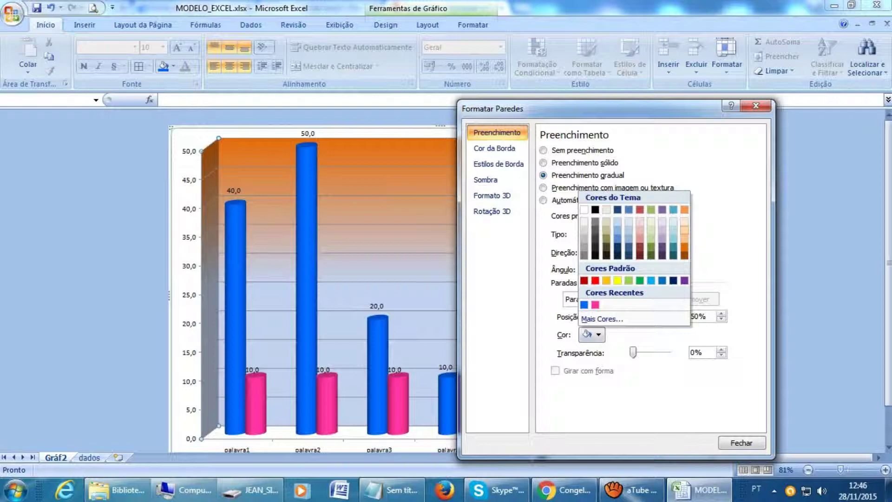
click(685, 230)
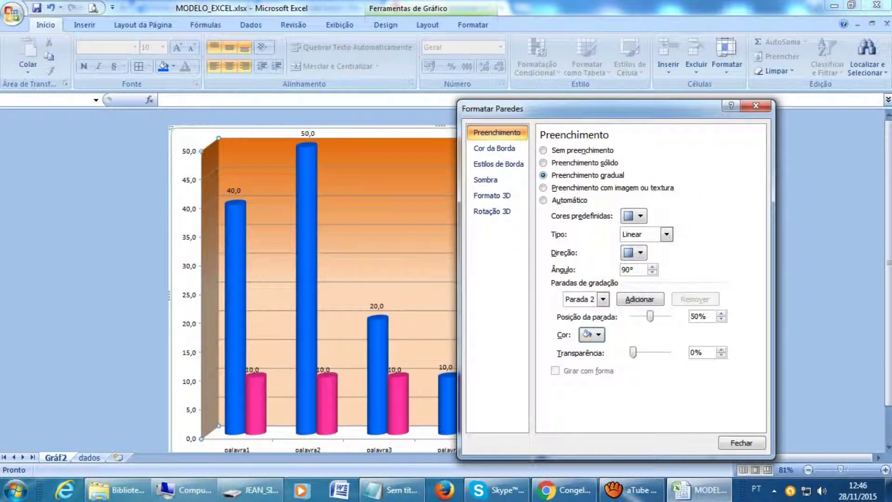
Reapply the dark orange to the walls' first gradient stop, Parada 1, and finish formatting the walls
drag(558, 108, 659, 76)
click(705, 267)
click(684, 281)
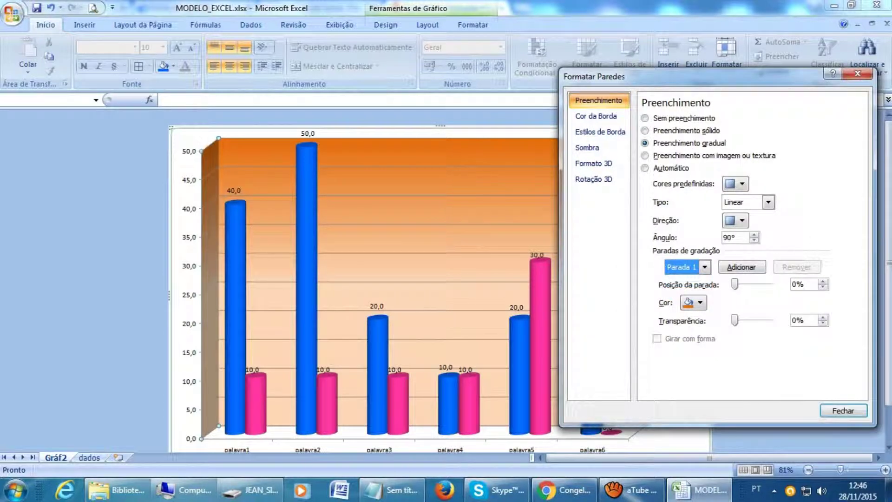
click(700, 302)
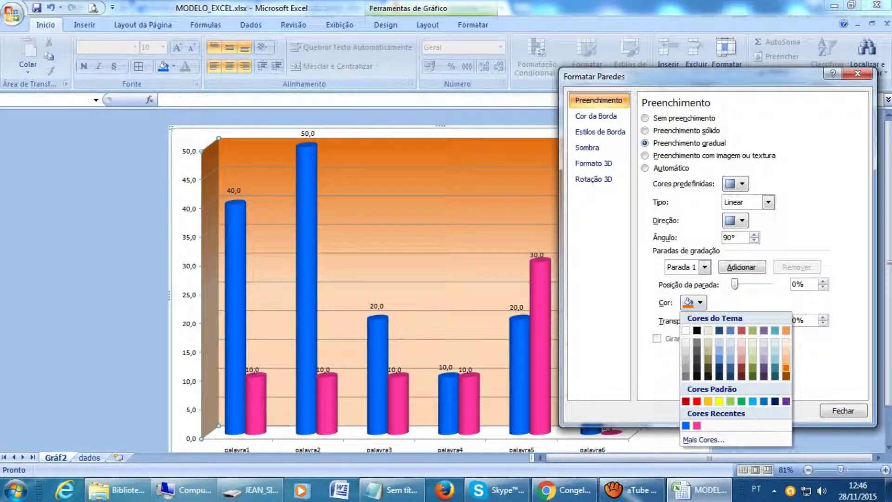
click(786, 376)
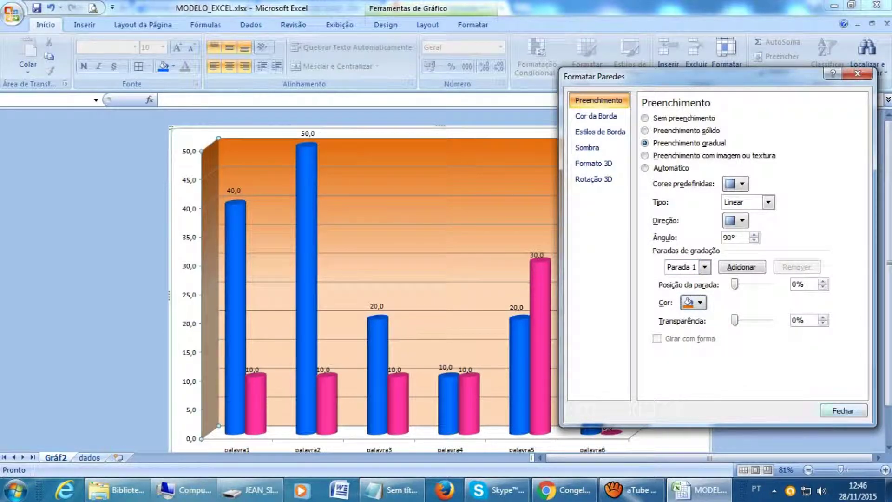
click(596, 116)
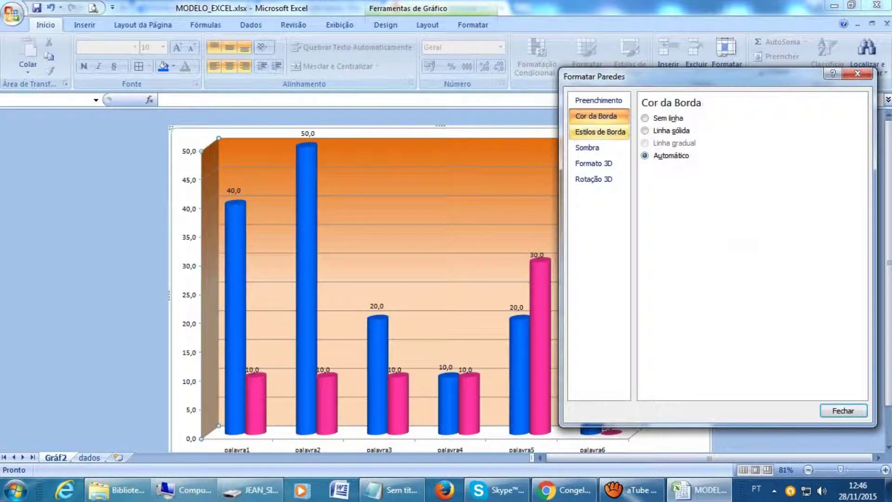
click(843, 410)
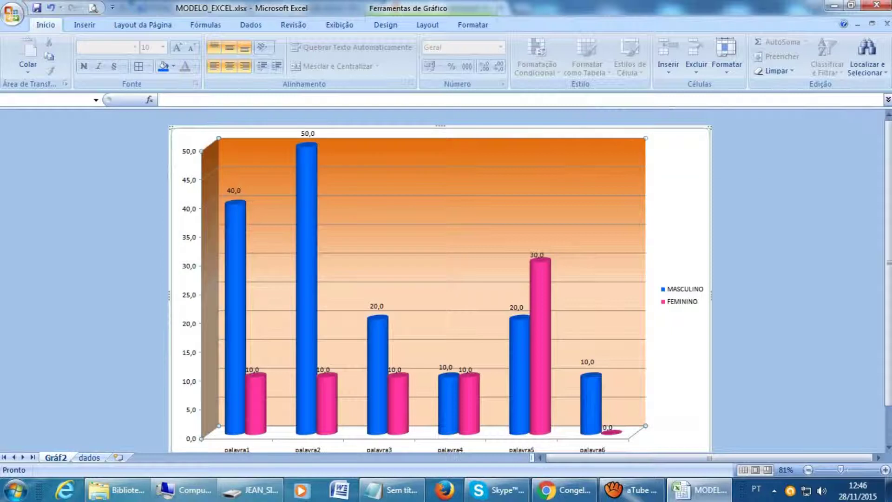
Format the chart's major gridlines with a solid black line
right_click(621, 183)
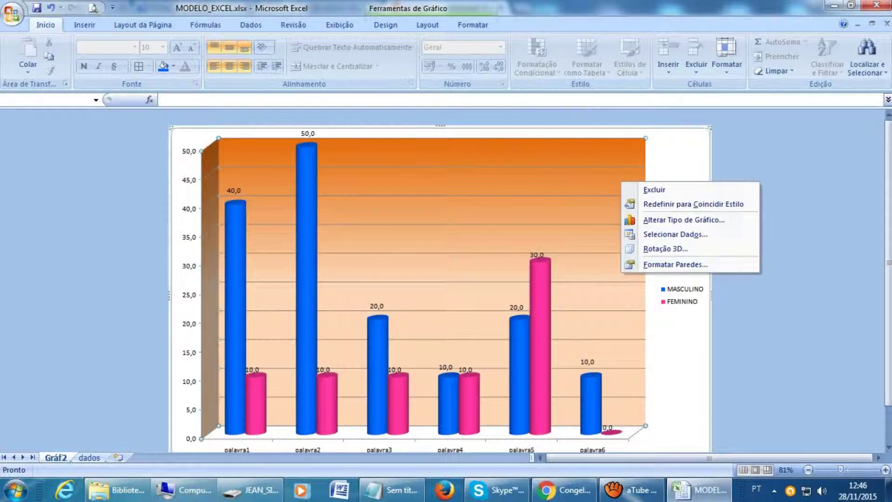
right_click(606, 255)
click(674, 336)
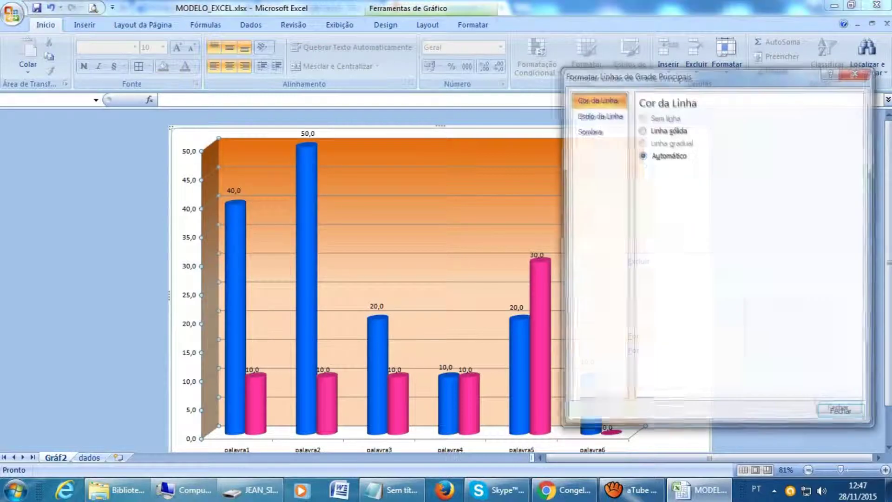
click(643, 131)
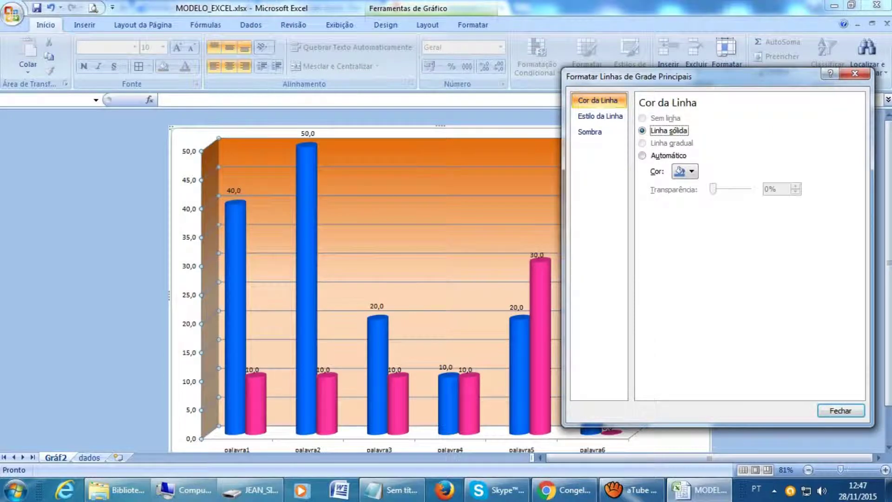
click(685, 171)
click(689, 199)
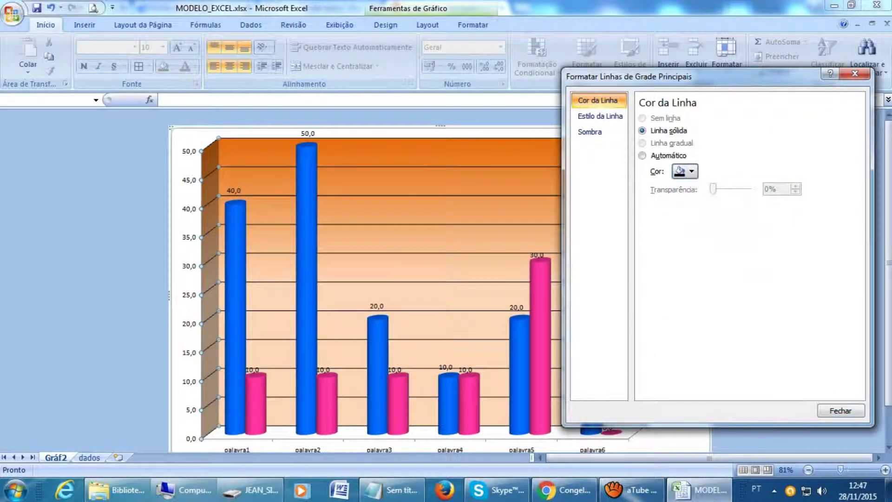
key(Escape)
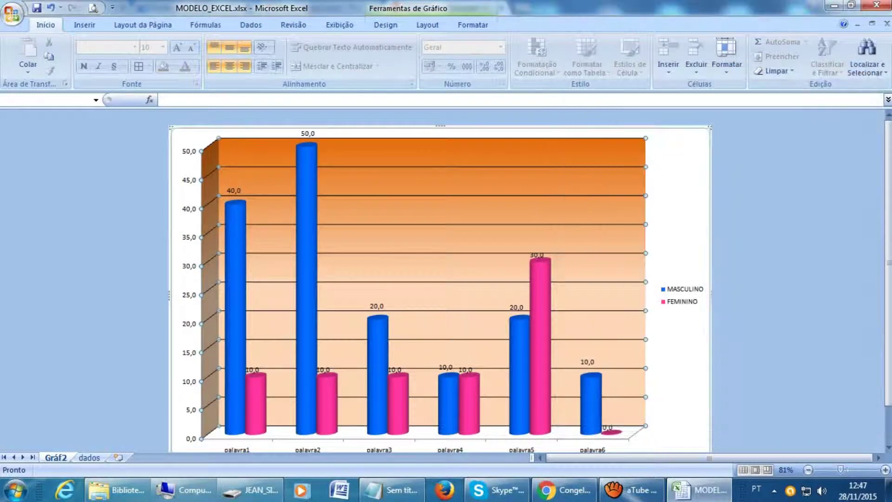
scroll(441, 260, down, 2)
right_click(681, 341)
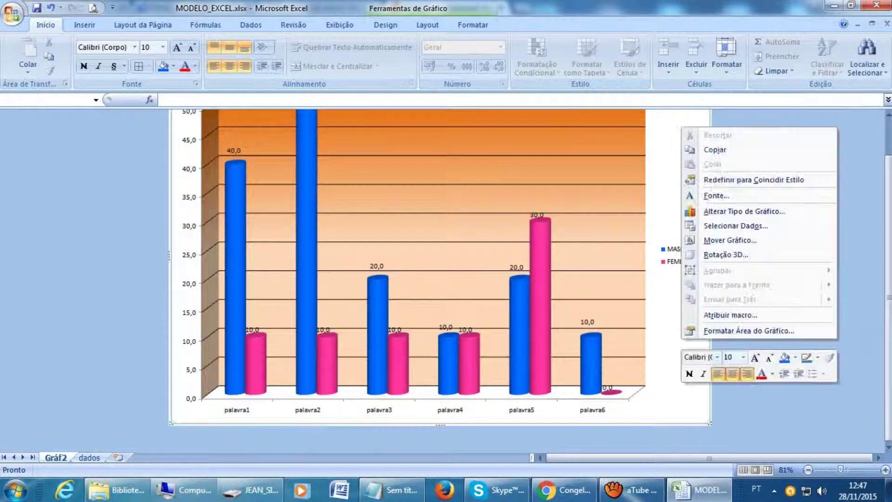
right_click(671, 277)
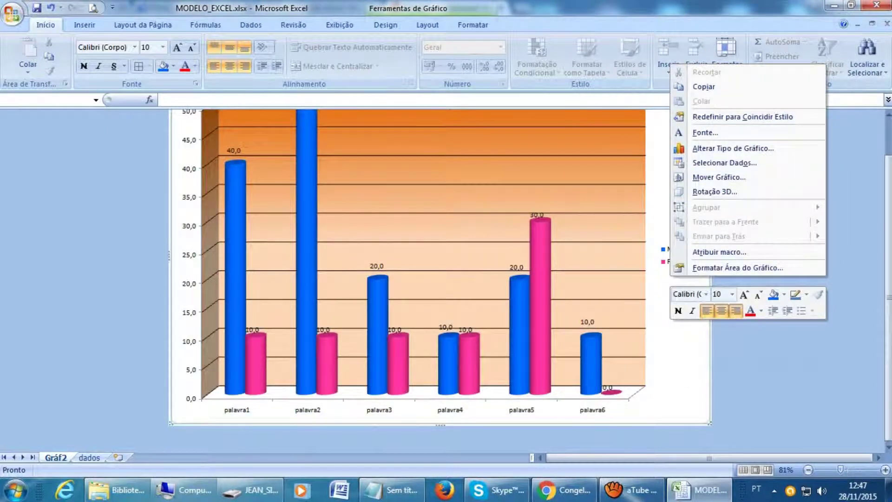
key(Escape)
scroll(441, 261, up, 2)
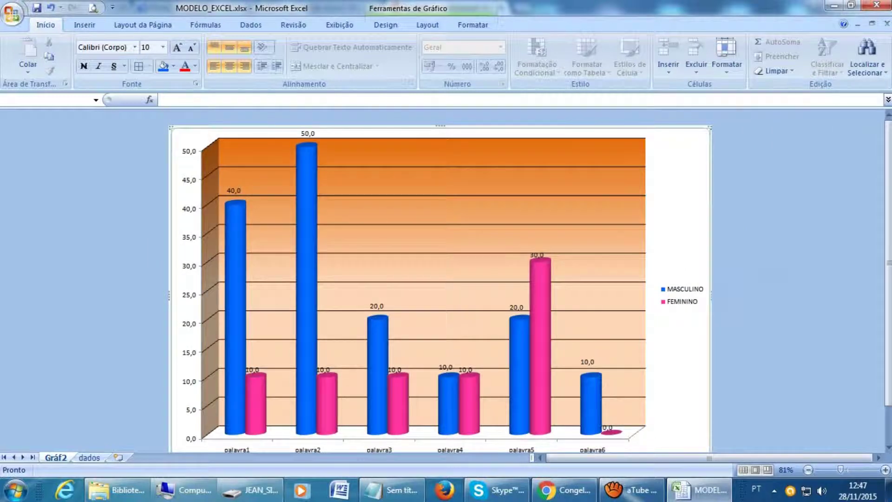
right_click(661, 198)
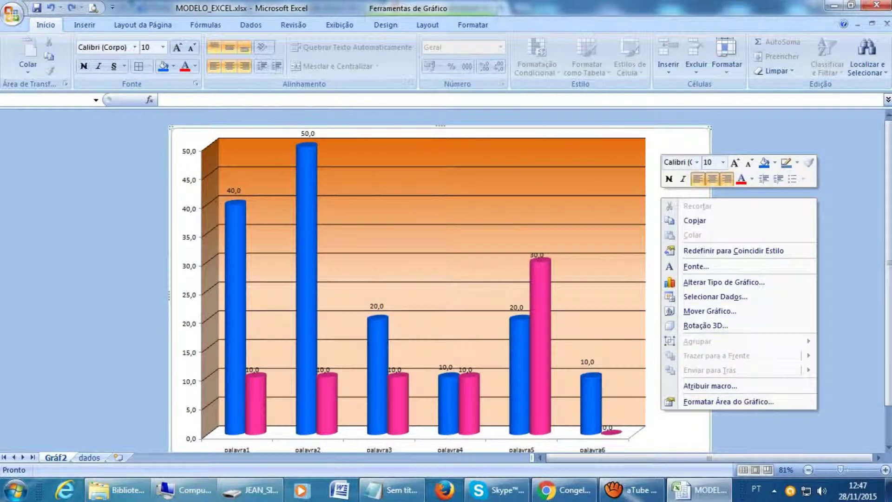
Review the chart's data source, including its legend series and horizontal axis category labels
right_click(189, 154)
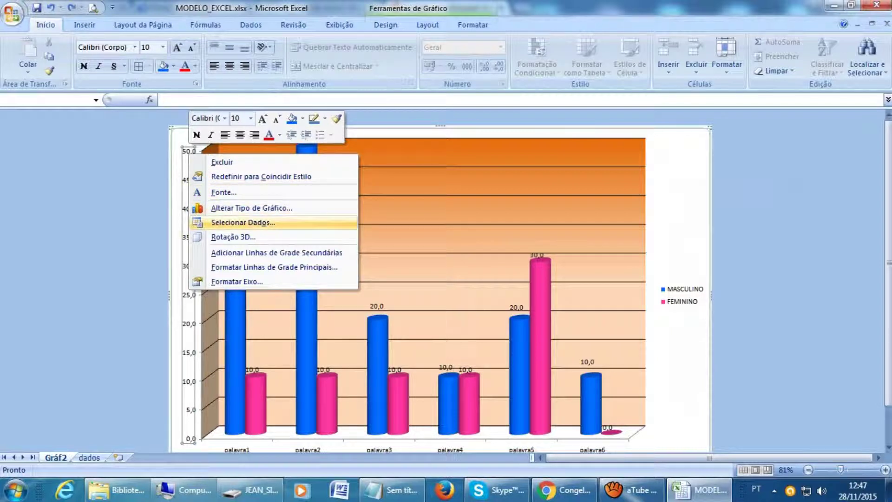
click(243, 223)
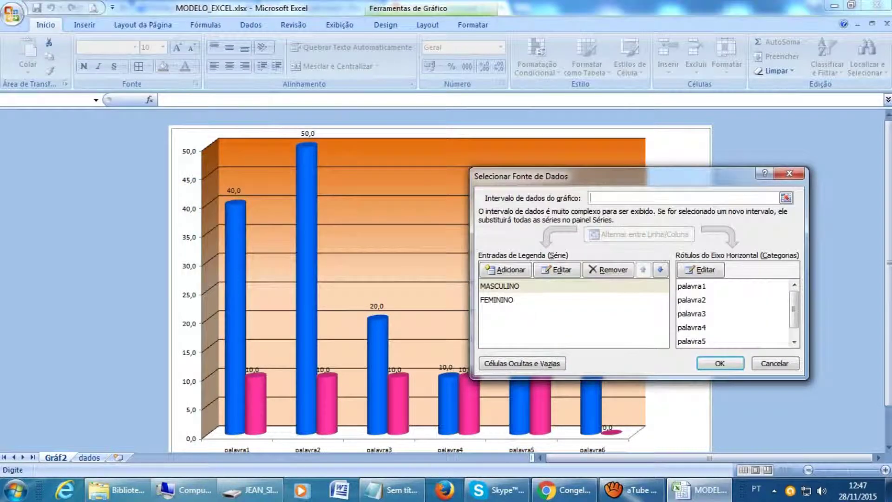
click(775, 363)
right_click(499, 187)
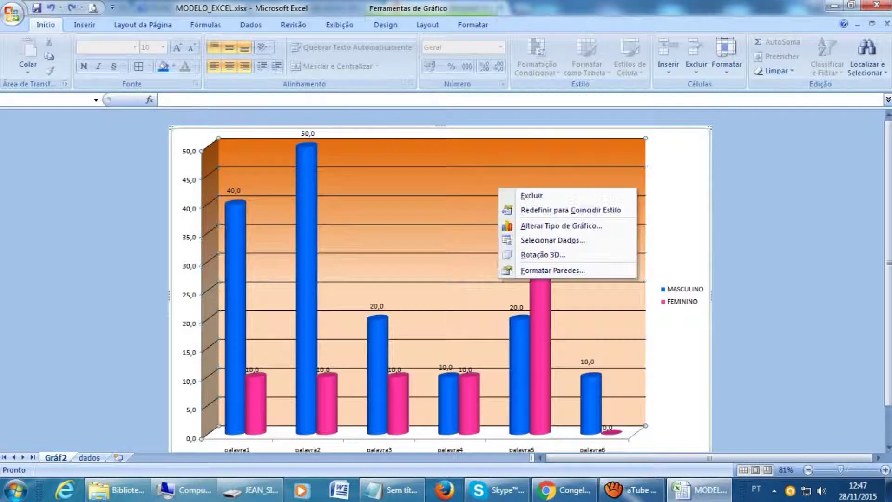
click(553, 241)
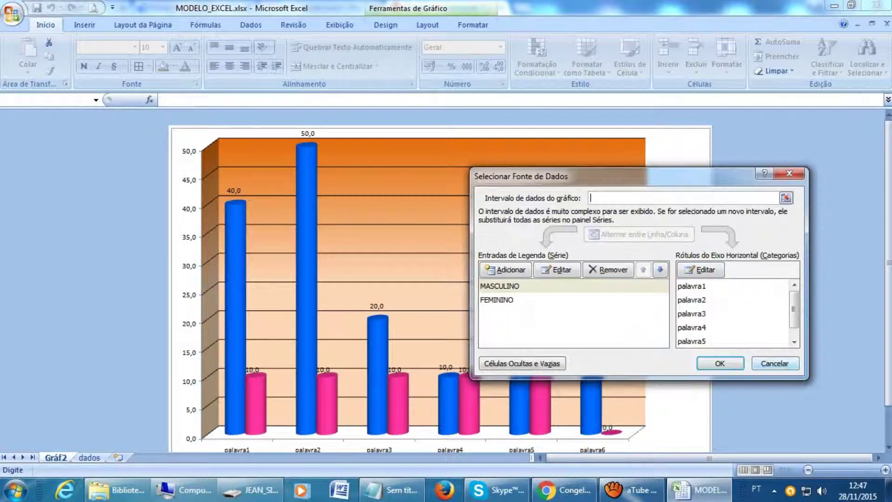
click(719, 363)
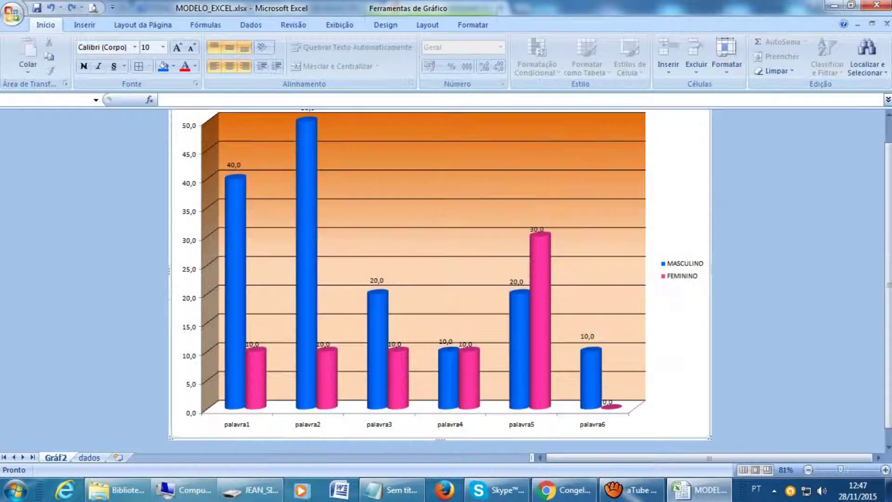
Check the palavra1 and palavra2 percentage cells on the dados sheet, and return to the Gráf2 chart sheet
scroll(511, 256, down, 1)
scroll(511, 257, up, 1)
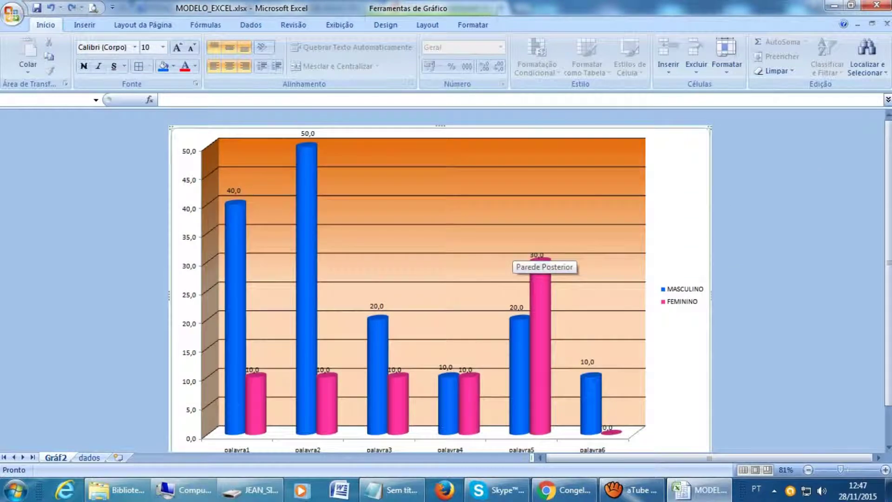
click(90, 458)
click(304, 202)
click(304, 191)
click(176, 180)
click(176, 191)
click(55, 457)
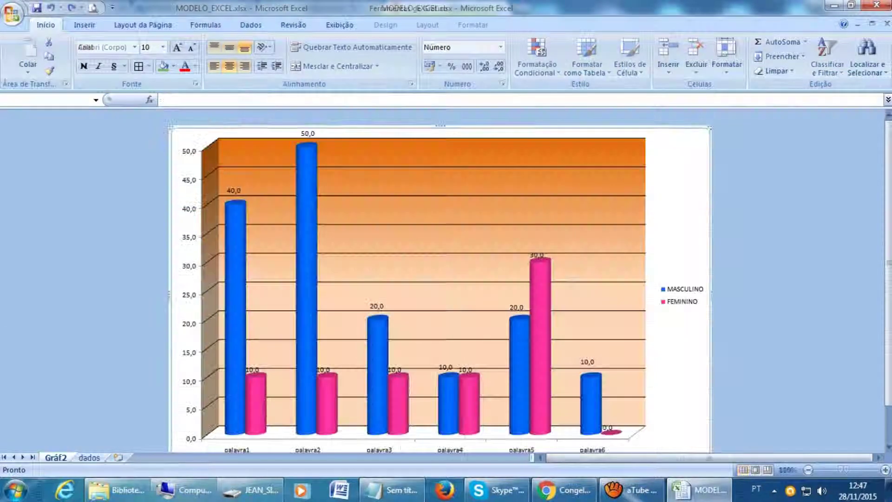
scroll(440, 279, up, 2)
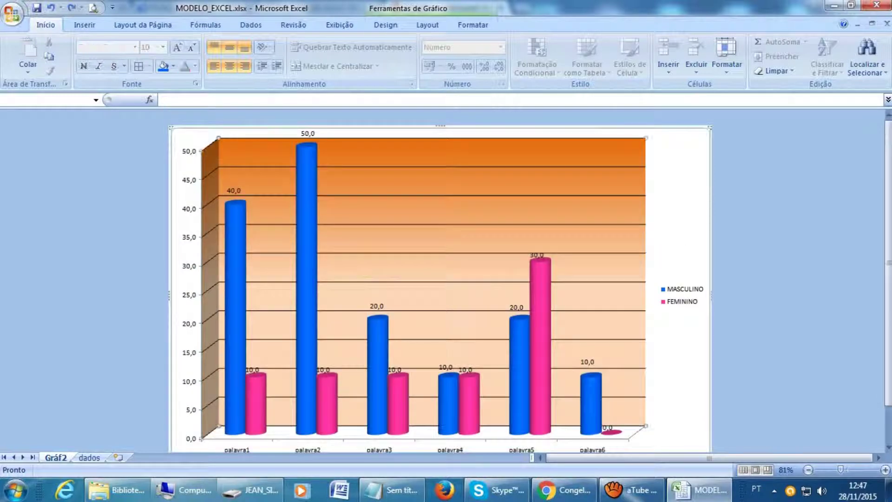
scroll(669, 214, down, 2)
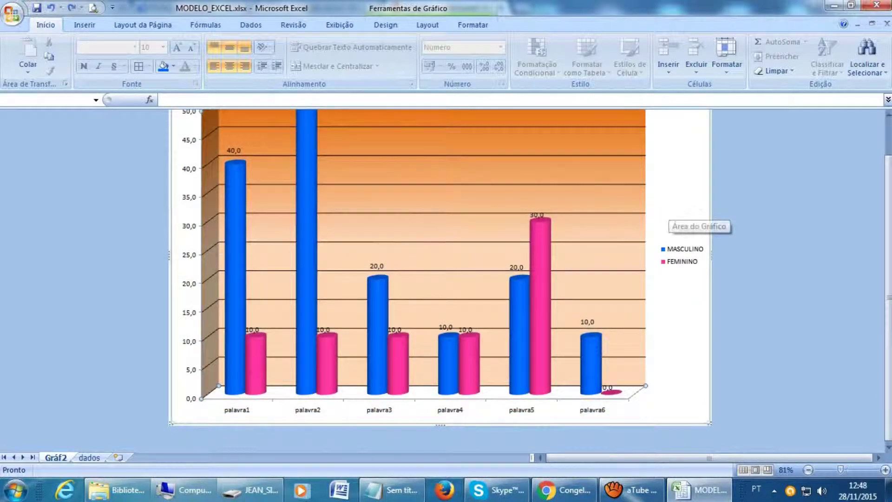
click(669, 214)
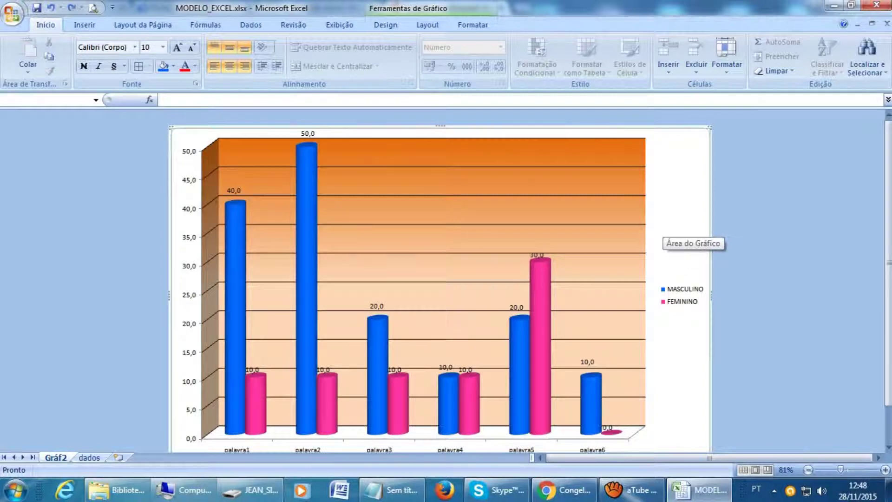
scroll(669, 262, down, 2)
scroll(669, 263, up, 2)
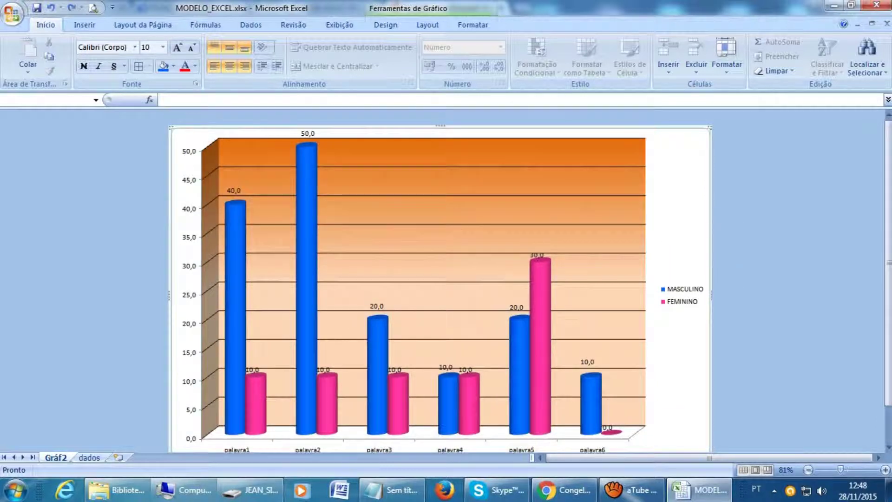
scroll(440, 278, down, 2)
scroll(440, 278, up, 2)
scroll(440, 278, down, 2)
scroll(441, 279, up, 2)
Go to the dados sheet and review the table range B3:M7 and the percentage formula in cell G5
key(ctrl+Page_Down)
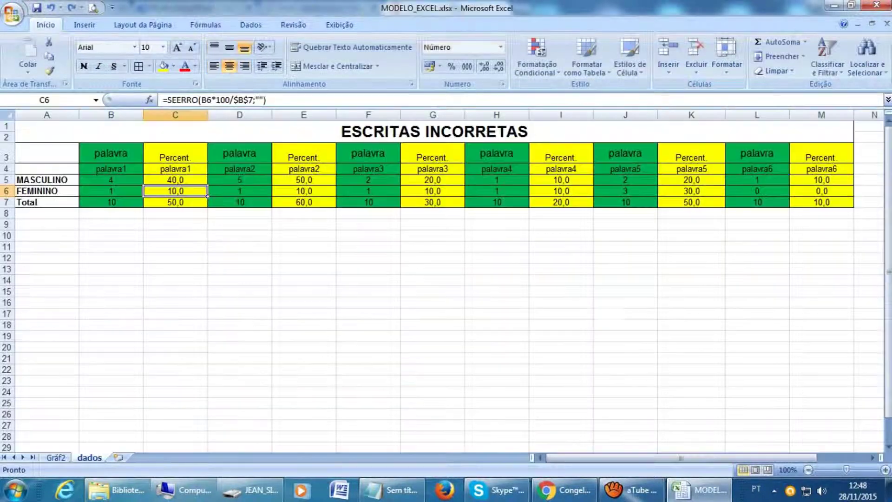
click(303, 280)
drag(111, 154, 821, 202)
click(432, 269)
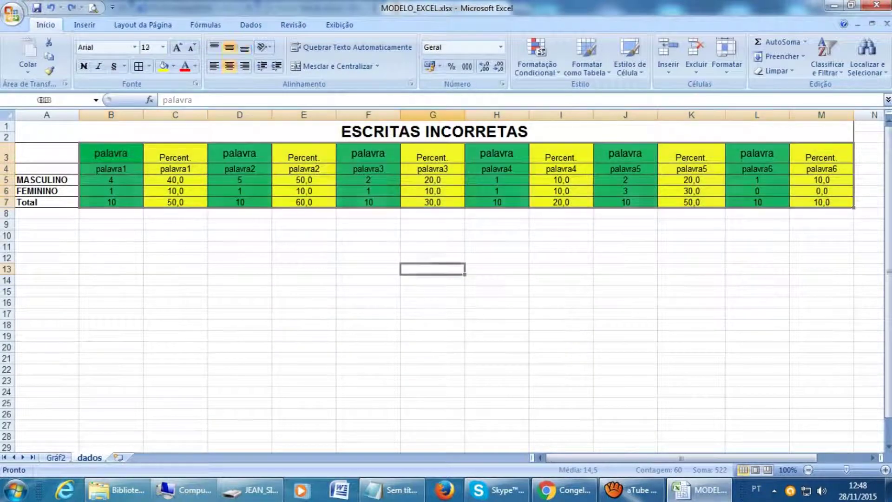
drag(111, 153, 822, 214)
click(691, 314)
click(432, 180)
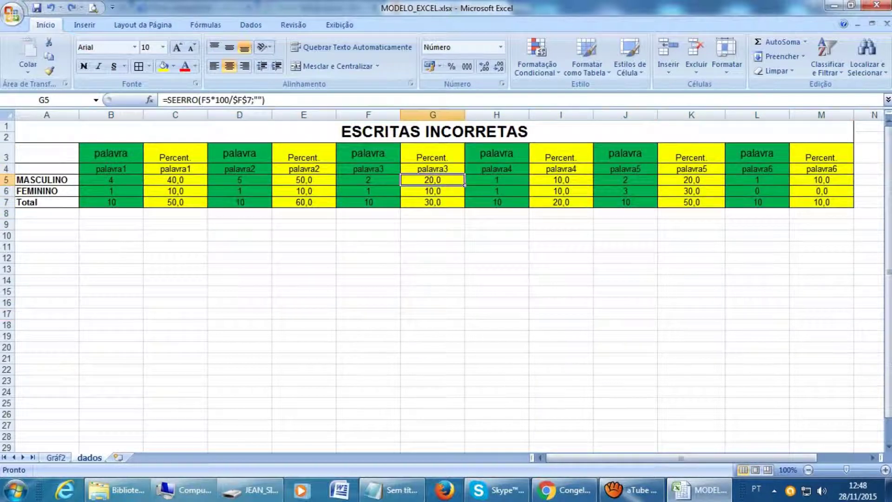